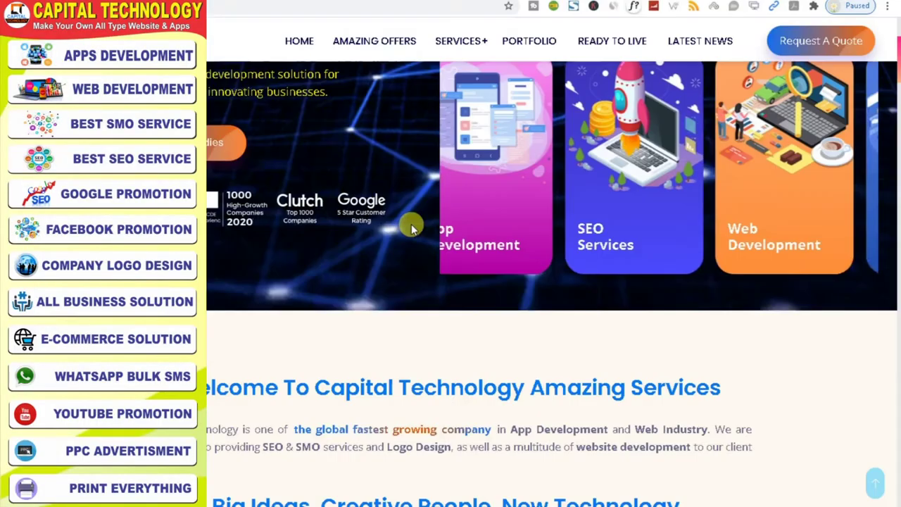
pyautogui.scroll(3, 411, 224)
# Return to the top of the momentoustrust.in page showing the cart's two items totalling Rs311.00.
pyautogui.moveTo(471, 45)
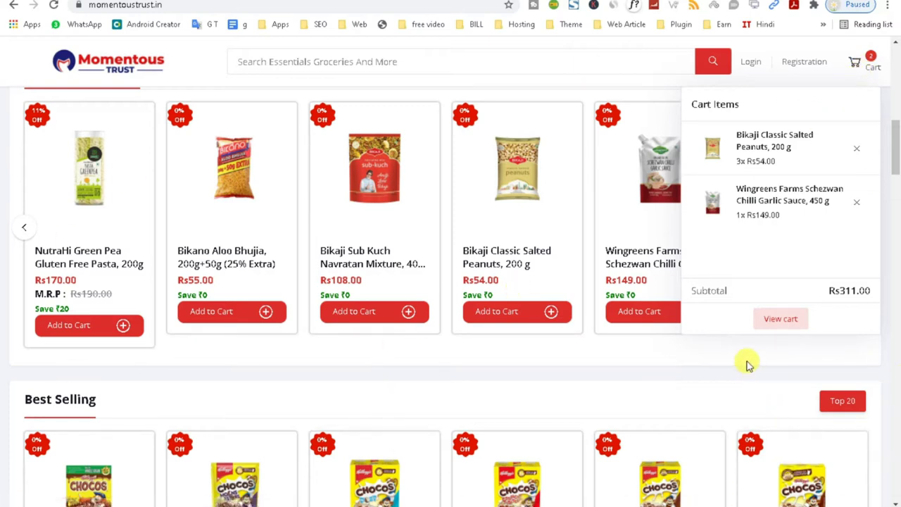
# Open the full cart, continue to shipping, and choose Register Now at the login prompt.
pyautogui.click(775, 320)
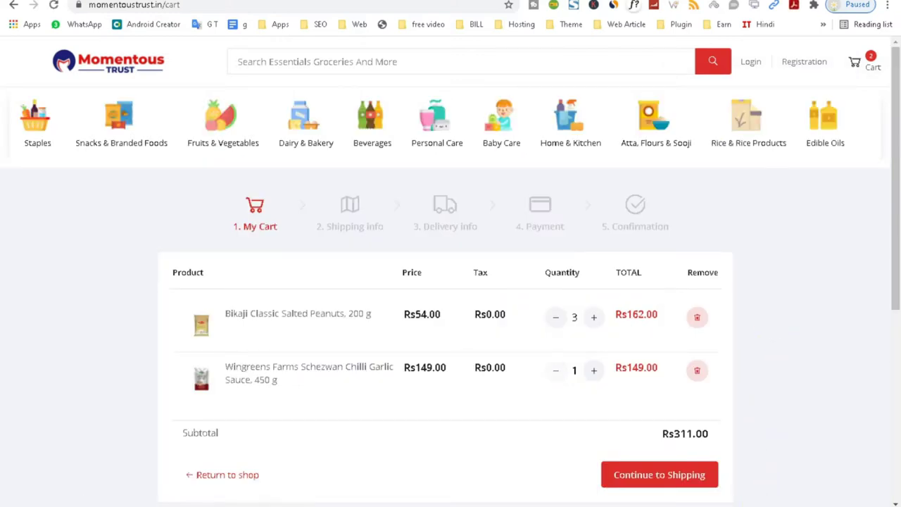
pyautogui.click(489, 501)
pyautogui.click(489, 501)
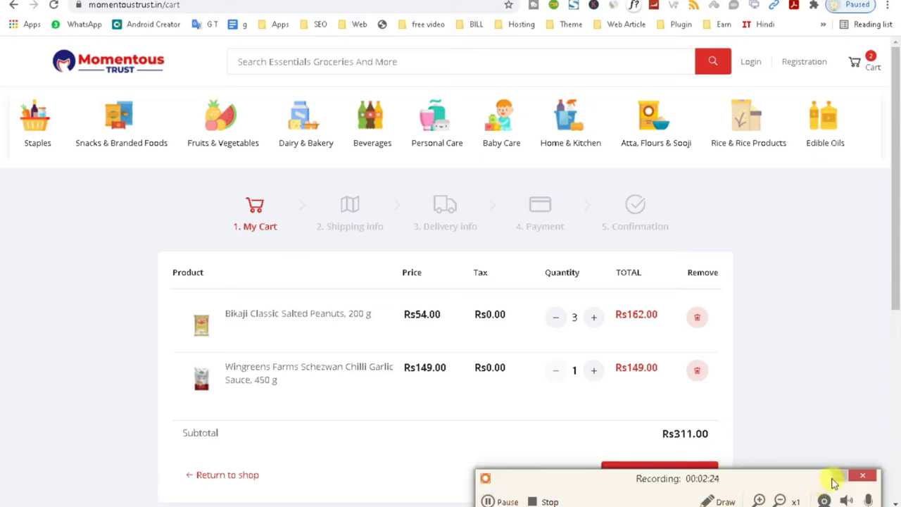
pyautogui.moveTo(896, 197); pyautogui.dragTo(892, 298)
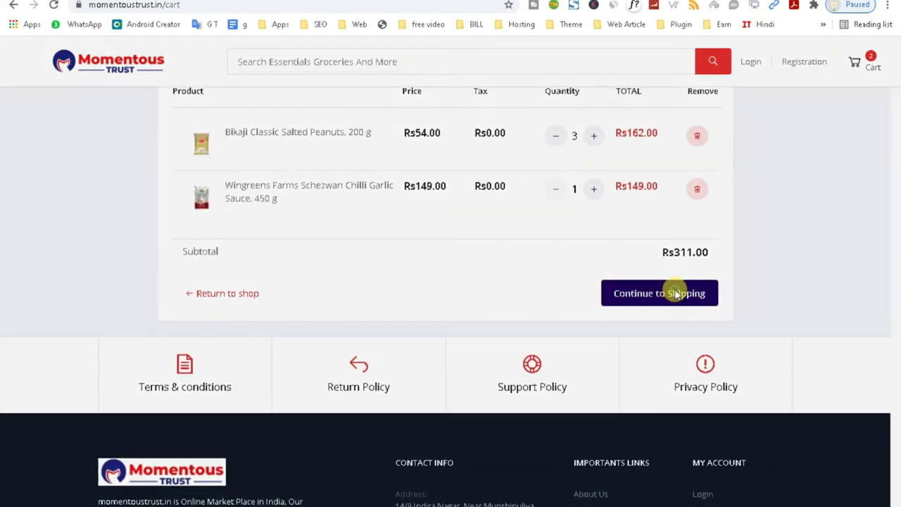
pyautogui.click(675, 294)
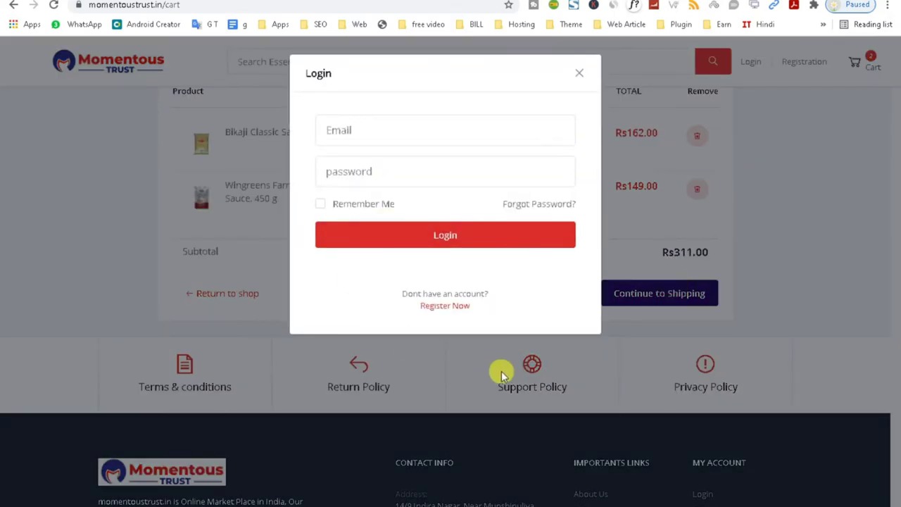
pyautogui.click(452, 308)
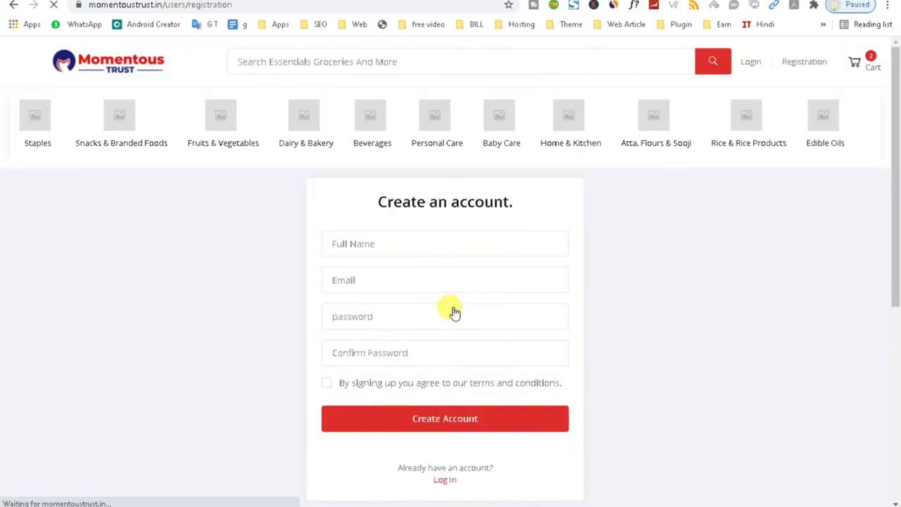
# Fill the registration form with the customer's full name, saved email and password.
pyautogui.moveTo(894, 201)
pyautogui.mouseDown()
pyautogui.moveTo(894, 373)
pyautogui.moveTo(895, 215)
pyautogui.mouseUp()
pyautogui.click(342, 223)
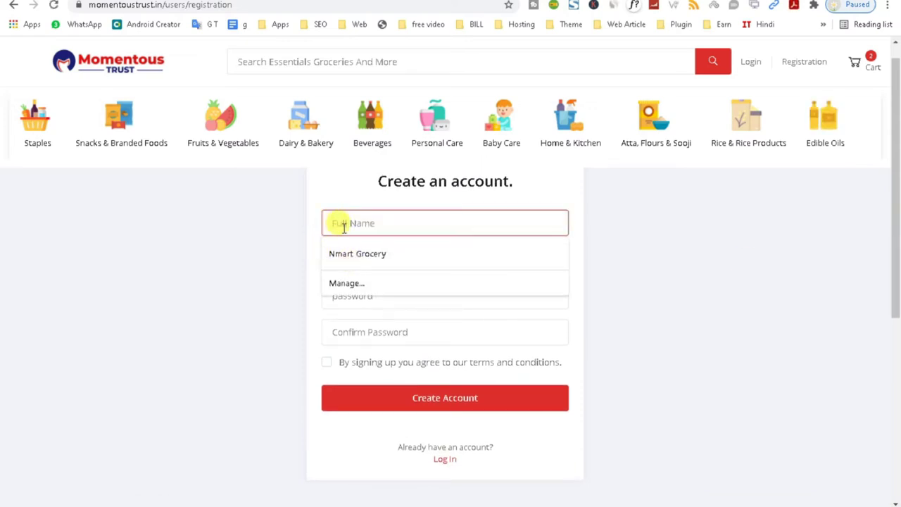
pyautogui.write('alam')
pyautogui.click(232, 251)
pyautogui.click(342, 259)
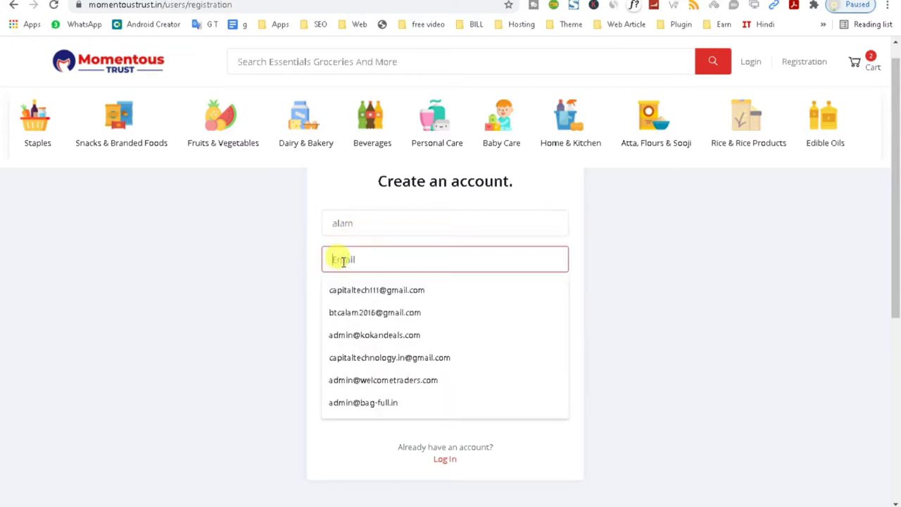
pyautogui.click(368, 312)
pyautogui.click(358, 297)
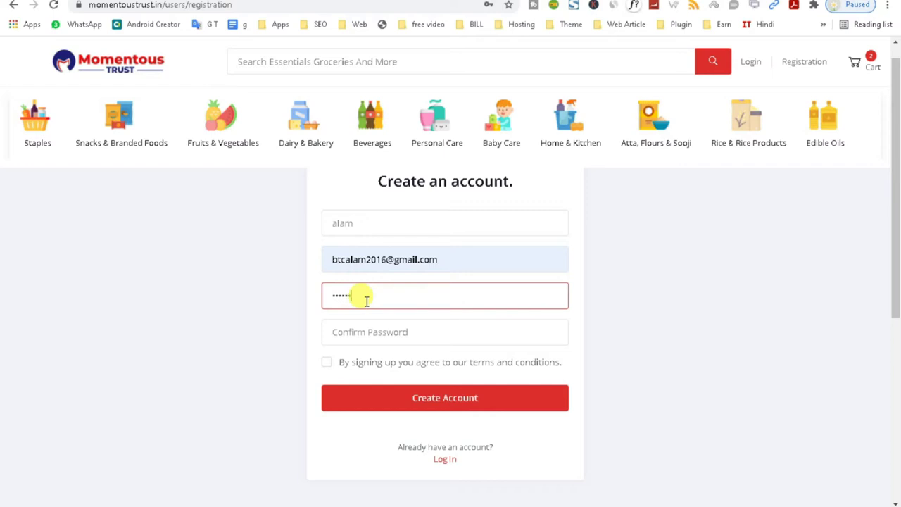
pyautogui.click(355, 332)
pyautogui.write('12')
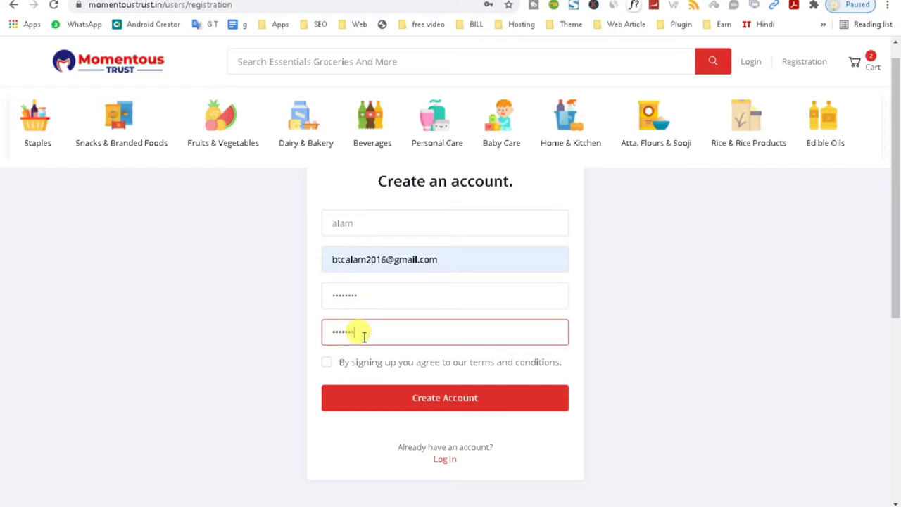
# Accept the terms, submit the registration, then go to the login page after the duplicate-email rejection.
pyautogui.click(326, 363)
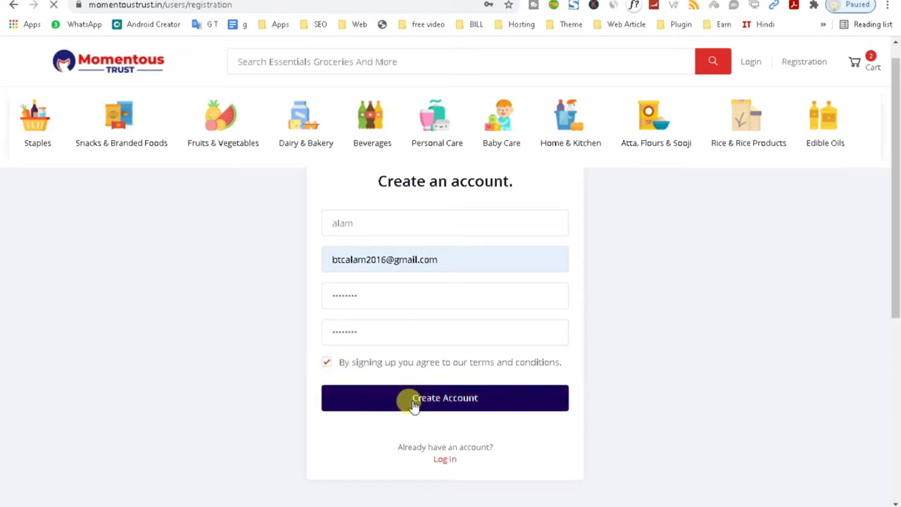
pyautogui.click(414, 403)
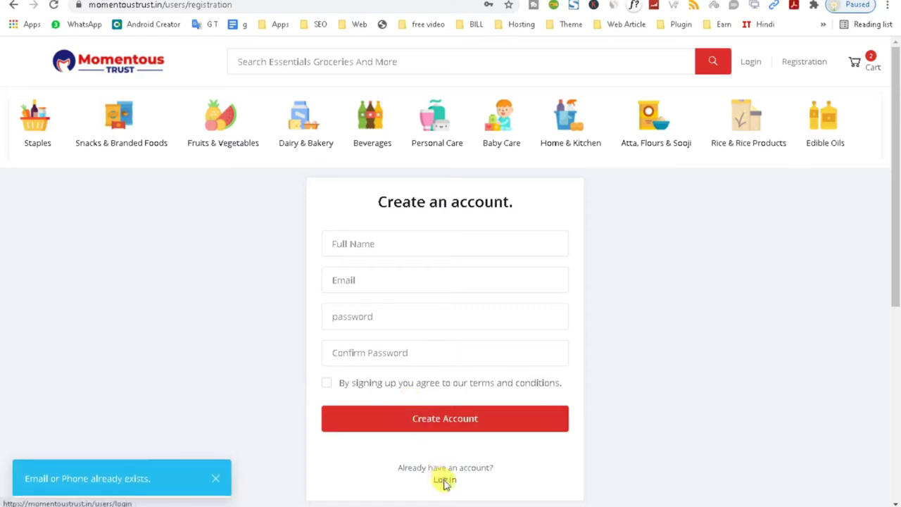
pyautogui.click(478, 450)
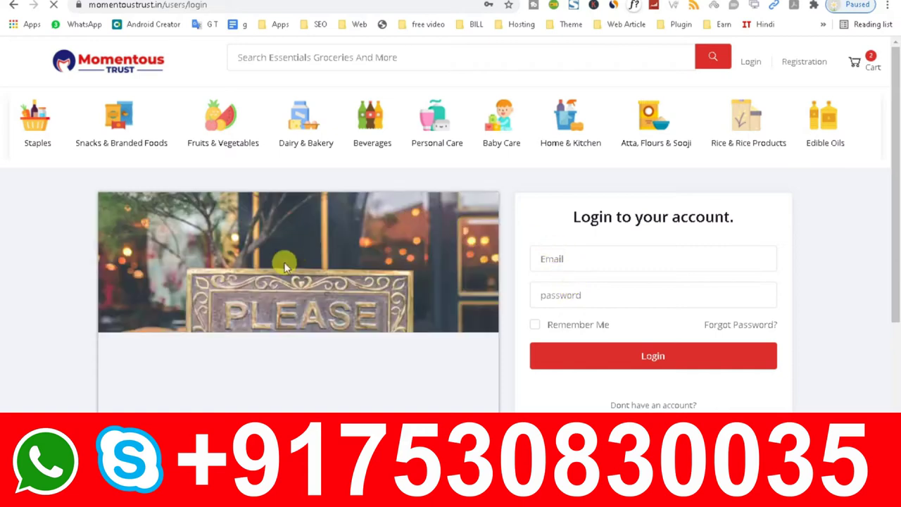
# Log in with the saved customer email and password to reach the dashboard showing 2 cart products.
pyautogui.click(563, 259)
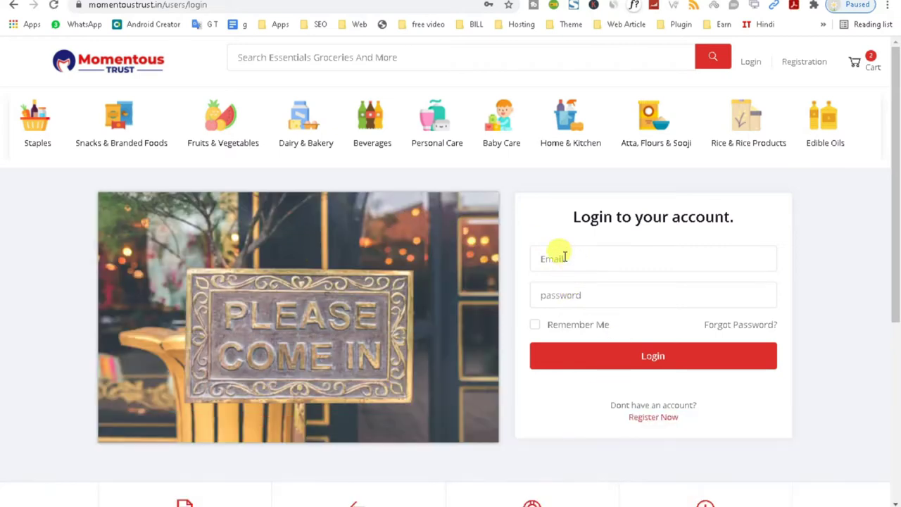
pyautogui.click(563, 258)
pyautogui.write('btc')
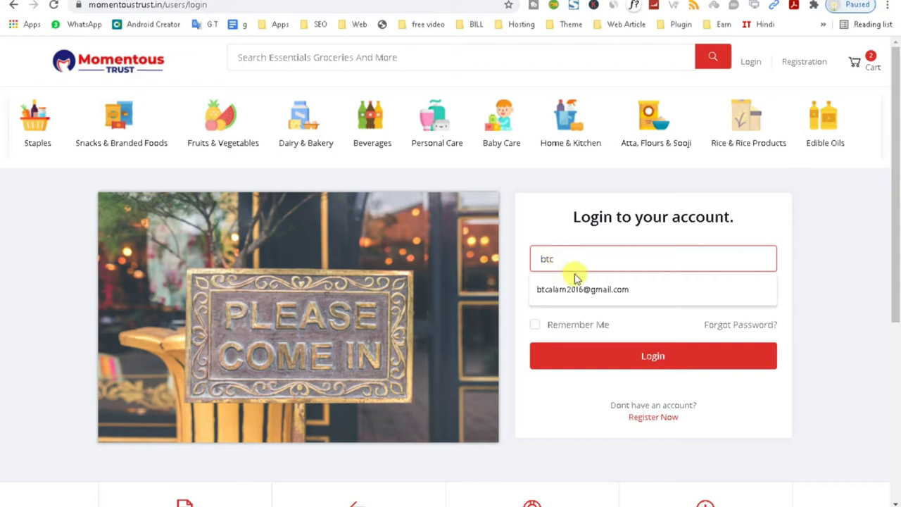
pyautogui.click(571, 287)
pyautogui.click(560, 296)
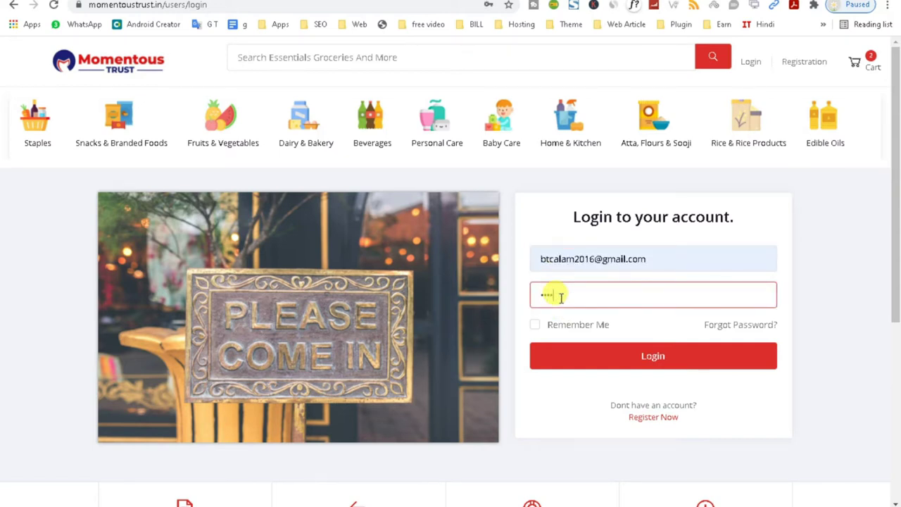
pyautogui.click(578, 360)
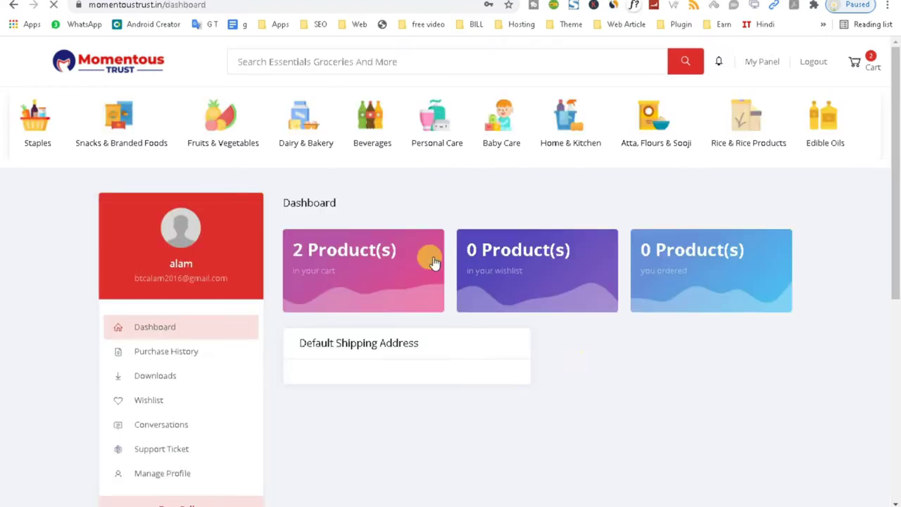
pyautogui.moveTo(892, 217); pyautogui.dragTo(884, 258)
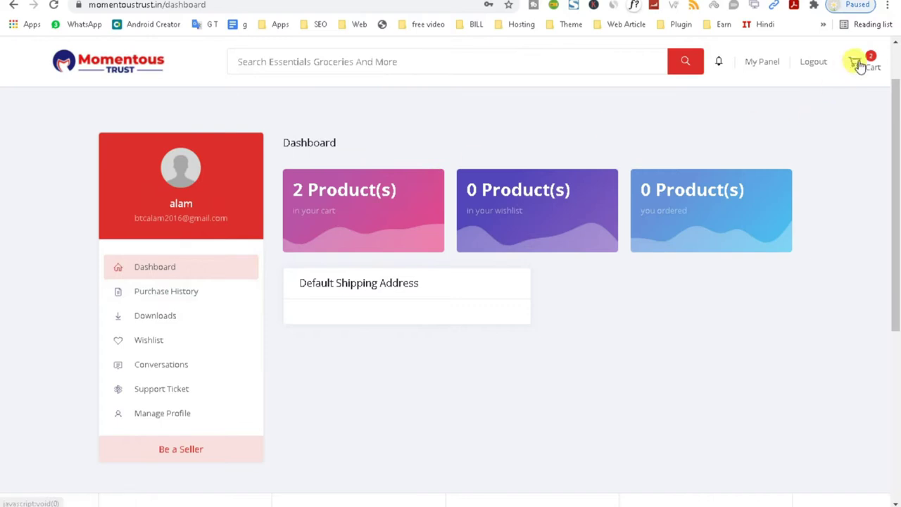
# Add a saved Lucknow, India shipping address with postal code 110025 and select it for the order.
pyautogui.click(855, 62)
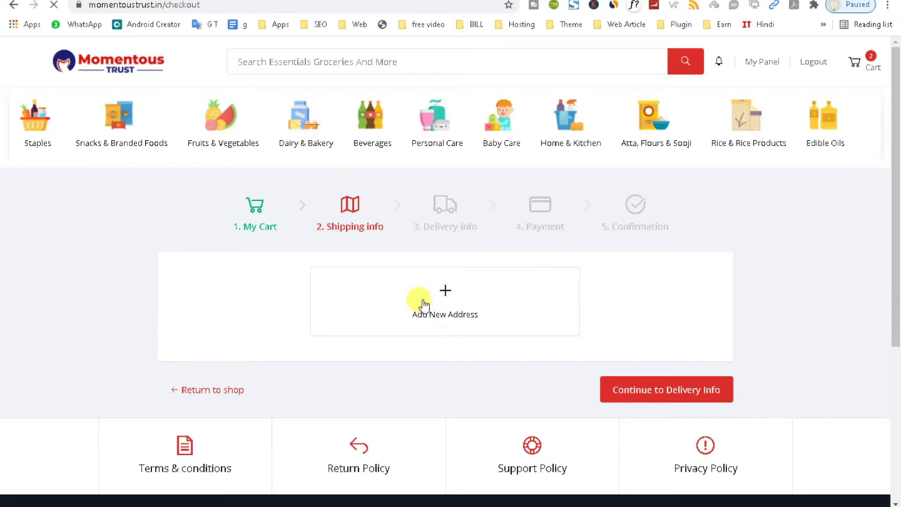
pyautogui.click(424, 304)
pyautogui.click(376, 128)
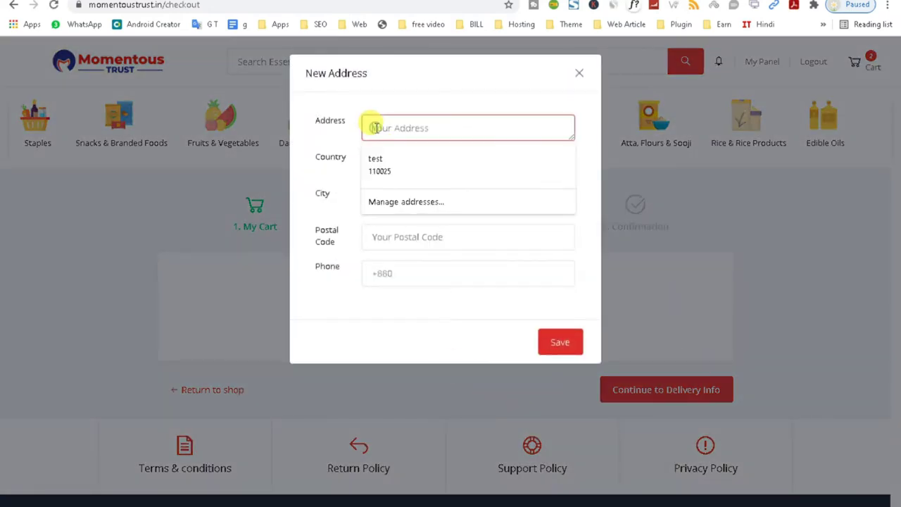
pyautogui.click(375, 161)
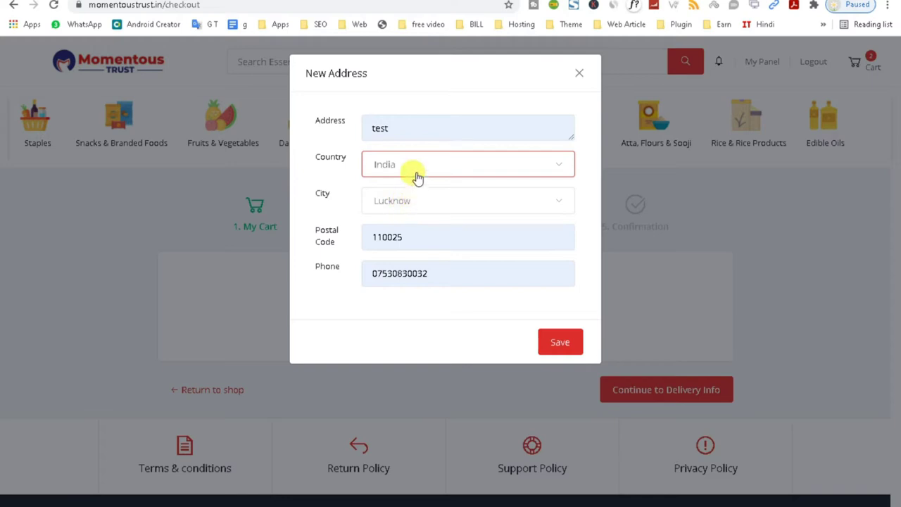
pyautogui.click(410, 200)
pyautogui.click(401, 262)
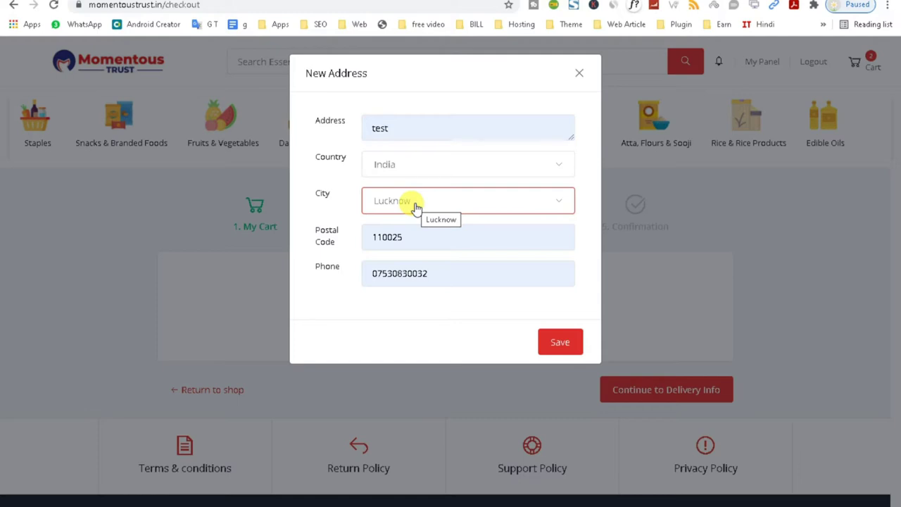
pyautogui.click(562, 344)
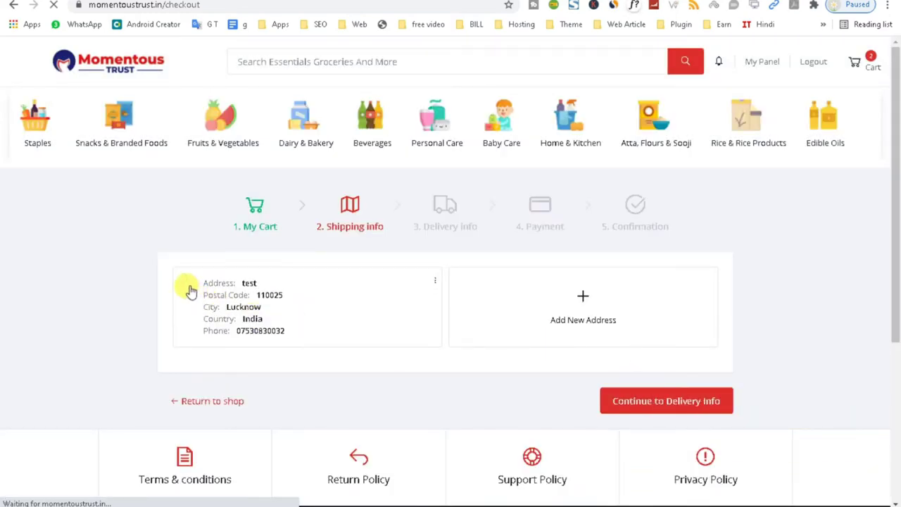
pyautogui.click(190, 290)
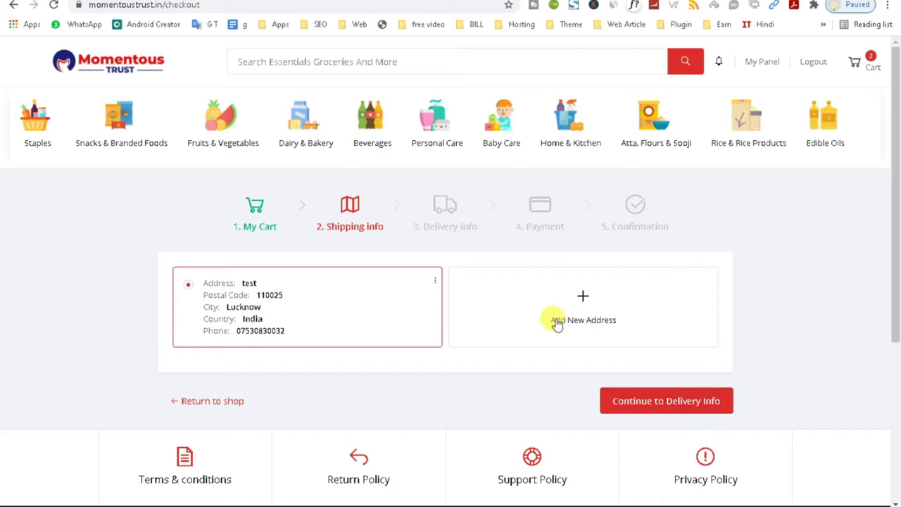
# Continue through delivery and payment with Cash on Delivery and place the Rs311.00 order.
pyautogui.click(648, 405)
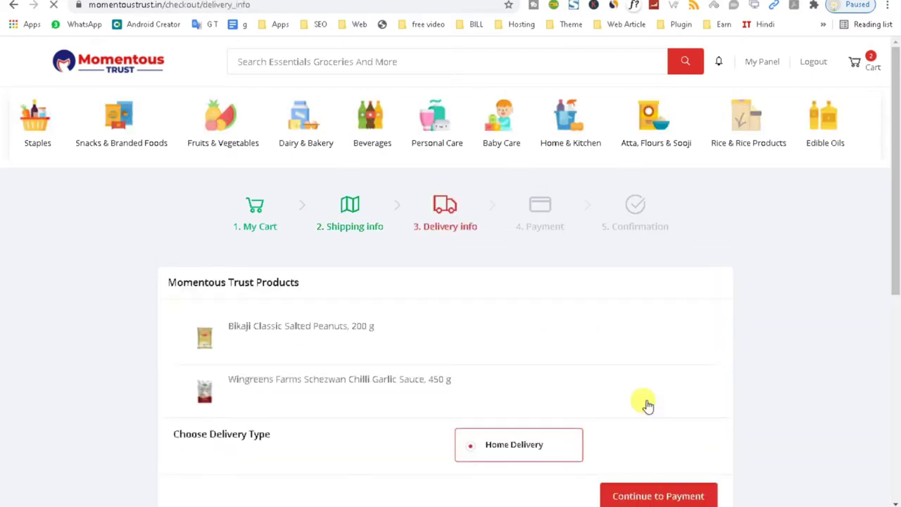
pyautogui.moveTo(898, 224); pyautogui.dragTo(879, 283)
pyautogui.moveTo(169, 310); pyautogui.dragTo(565, 332)
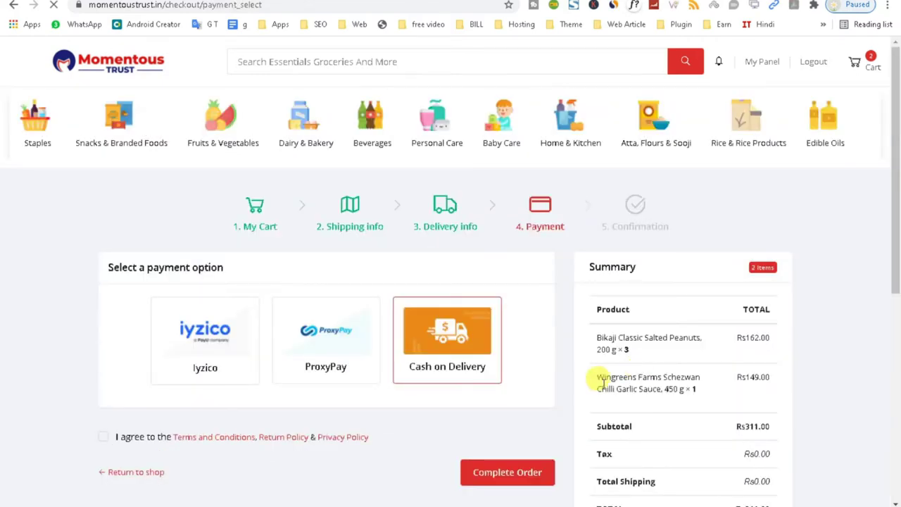
pyautogui.moveTo(891, 190)
pyautogui.mouseDown()
pyautogui.moveTo(890, 331)
pyautogui.moveTo(888, 184)
pyautogui.mouseUp()
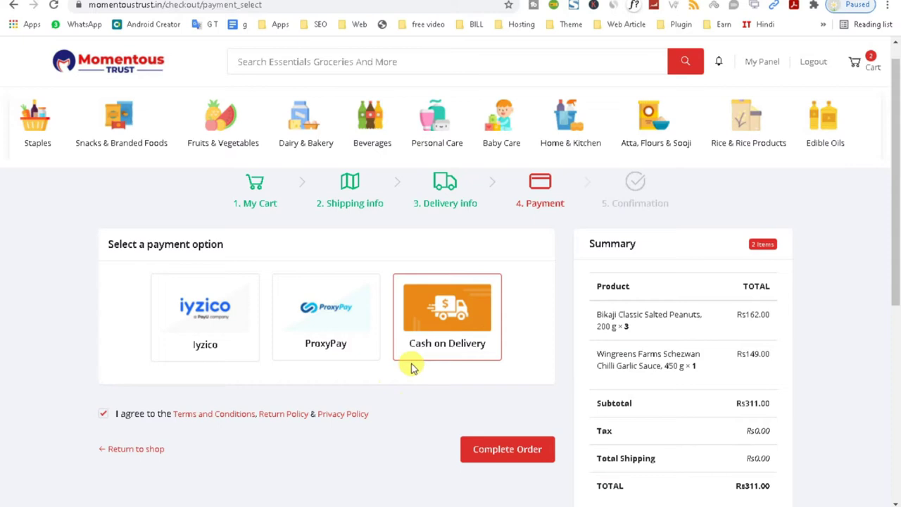
pyautogui.moveTo(892, 250); pyautogui.dragTo(879, 331)
pyautogui.click(523, 246)
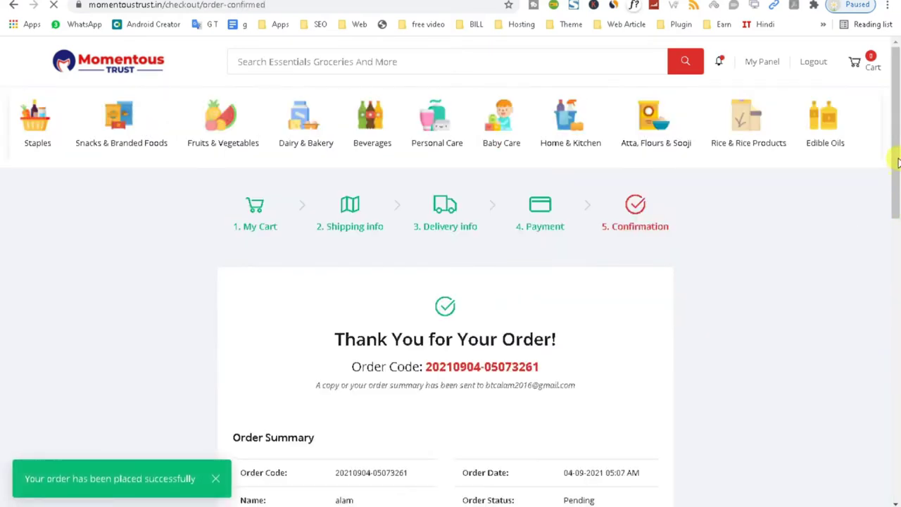
pyautogui.moveTo(896, 184); pyautogui.dragTo(866, 218)
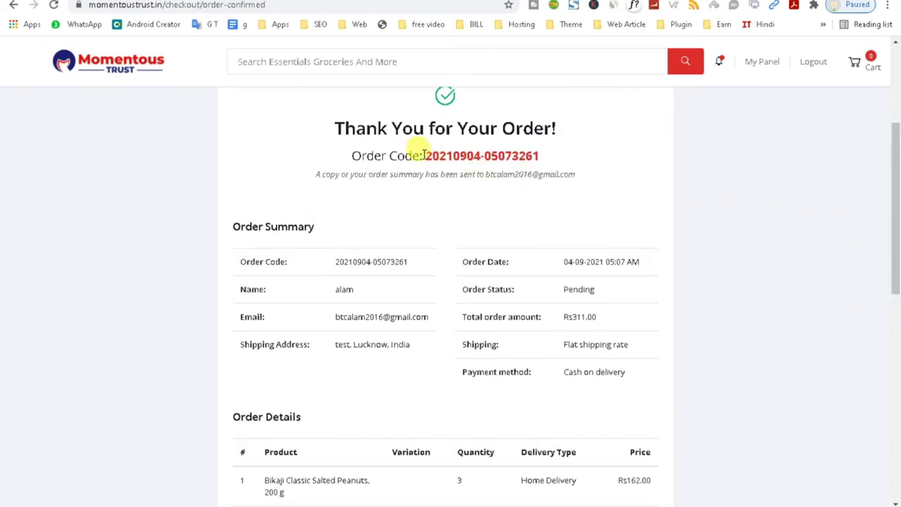
# Copy the confirmed order's code from the Thank You page.
pyautogui.moveTo(427, 154); pyautogui.dragTo(540, 156)
pyautogui.rightClick(532, 160)
pyautogui.click(549, 168)
# Open Order History from the footer, then go to the Track Order page.
pyautogui.moveTo(897, 243); pyautogui.dragTo(896, 470)
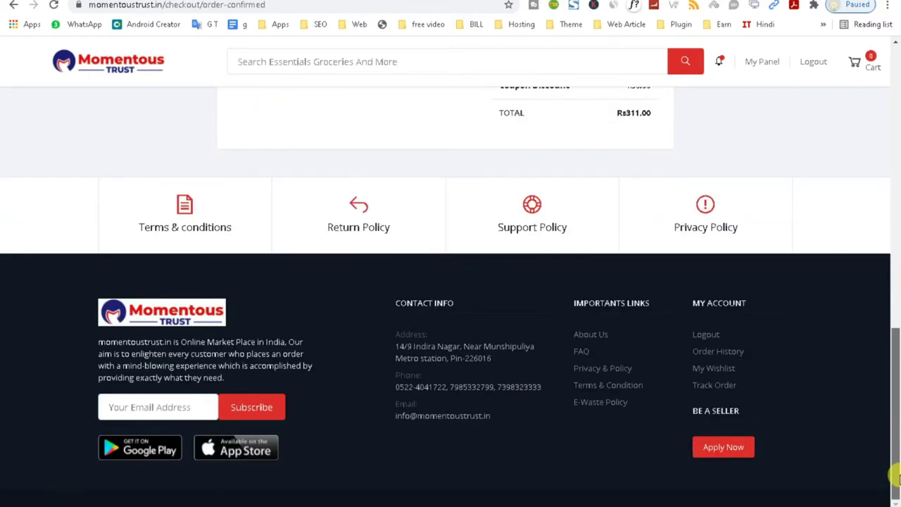
pyautogui.click(718, 351)
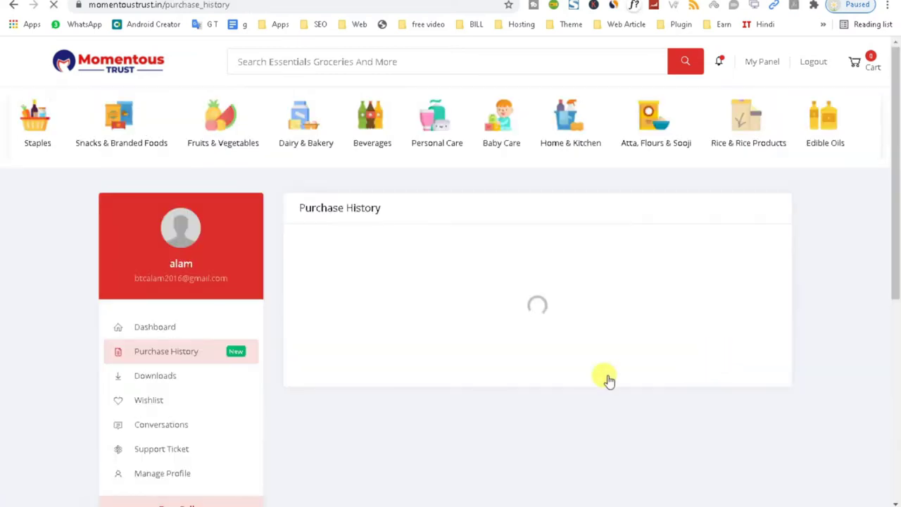
pyautogui.moveTo(893, 231); pyautogui.dragTo(891, 416)
pyautogui.click(700, 387)
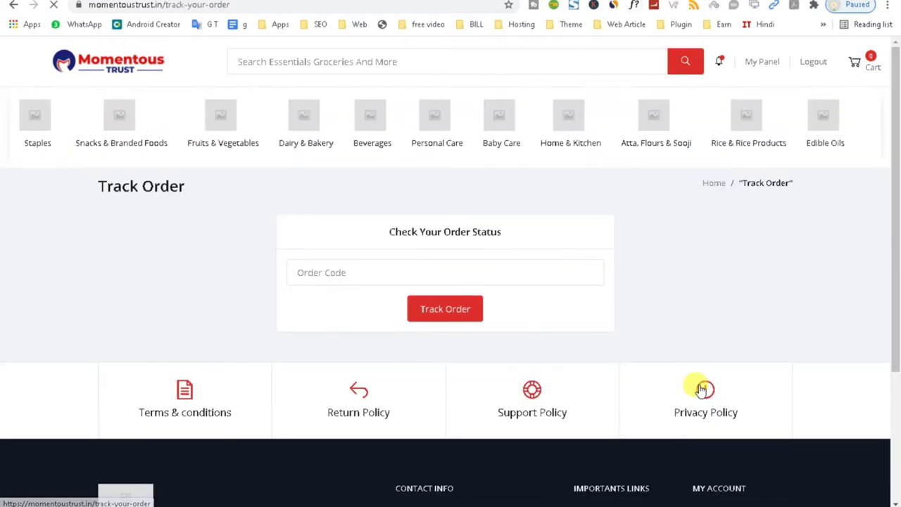
# Paste the copied order code into the Order Code field and track the order.
pyautogui.rightClick(318, 275)
pyautogui.click(346, 369)
pyautogui.click(444, 313)
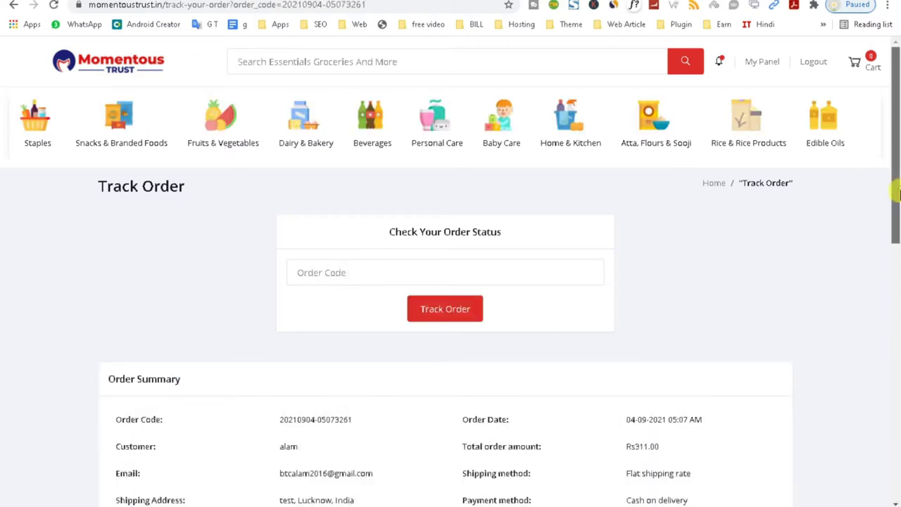
# Review the Wingreens product row, Pending delivery status and cash-on-delivery payment details.
pyautogui.scroll(-6, 896, 309)
pyautogui.moveTo(897, 370); pyautogui.dragTo(873, 361)
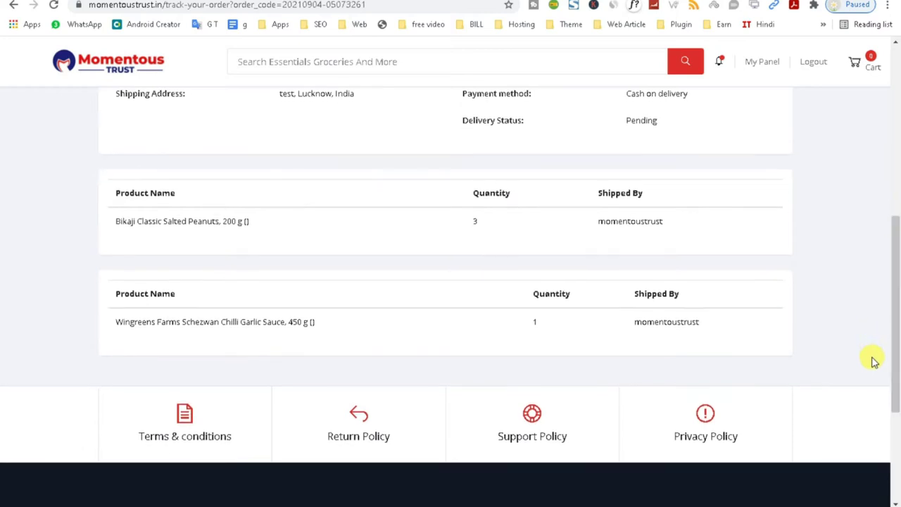
pyautogui.moveTo(100, 300); pyautogui.dragTo(603, 273)
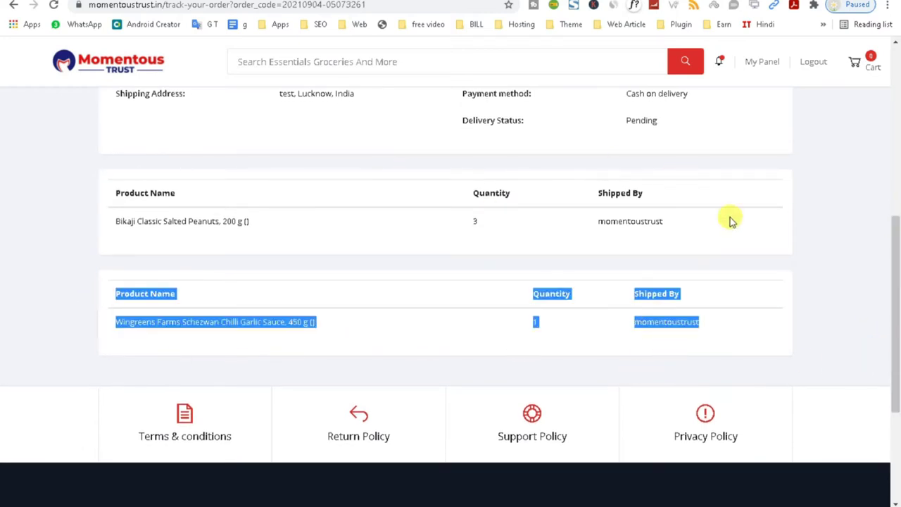
pyautogui.scroll(2, 784, 305)
pyautogui.click(464, 275)
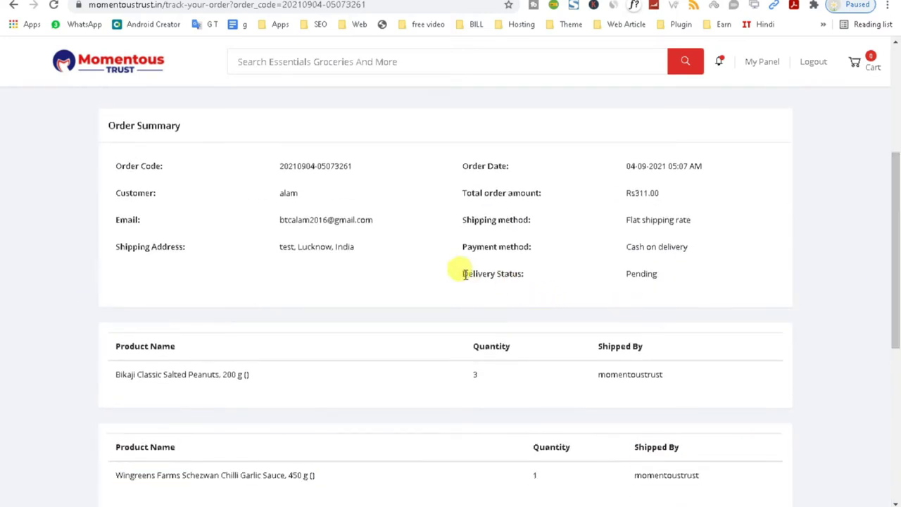
pyautogui.moveTo(464, 274); pyautogui.dragTo(692, 281)
pyautogui.moveTo(467, 245); pyautogui.dragTo(879, 183)
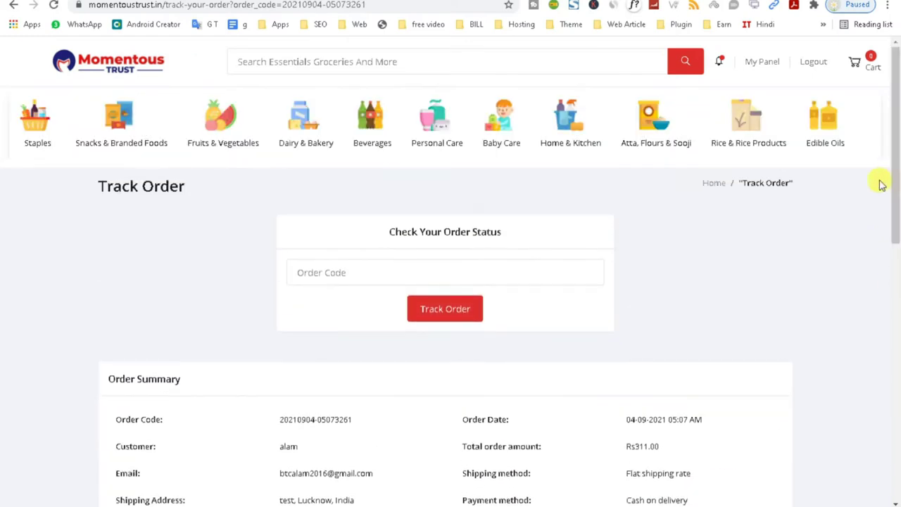
pyautogui.click(398, 273)
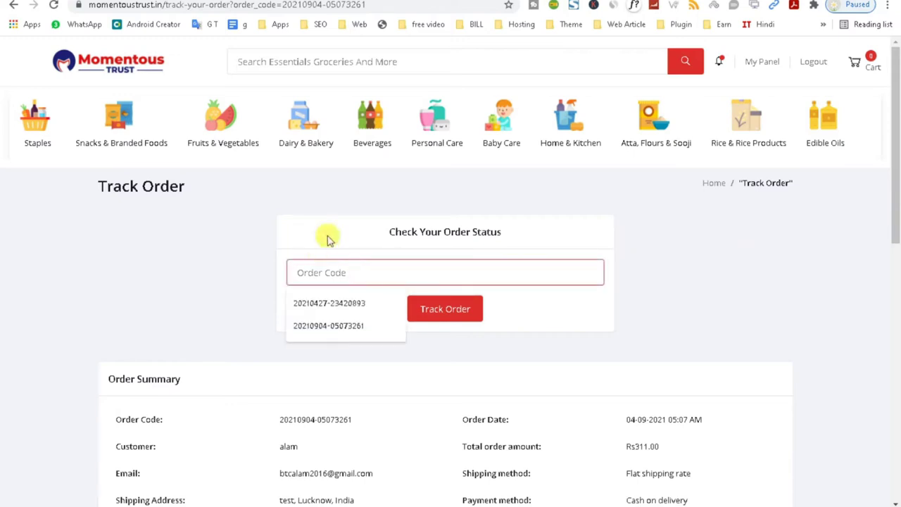
pyautogui.click(405, 213)
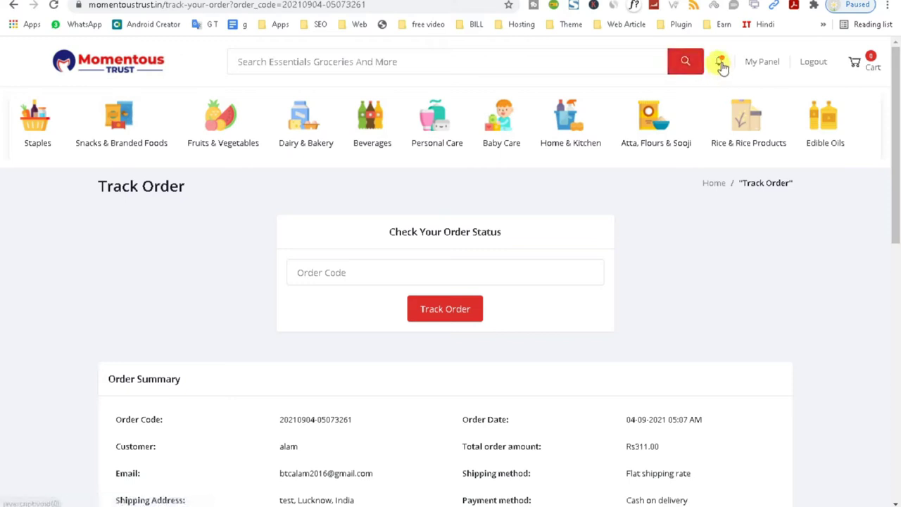
pyautogui.click(762, 61)
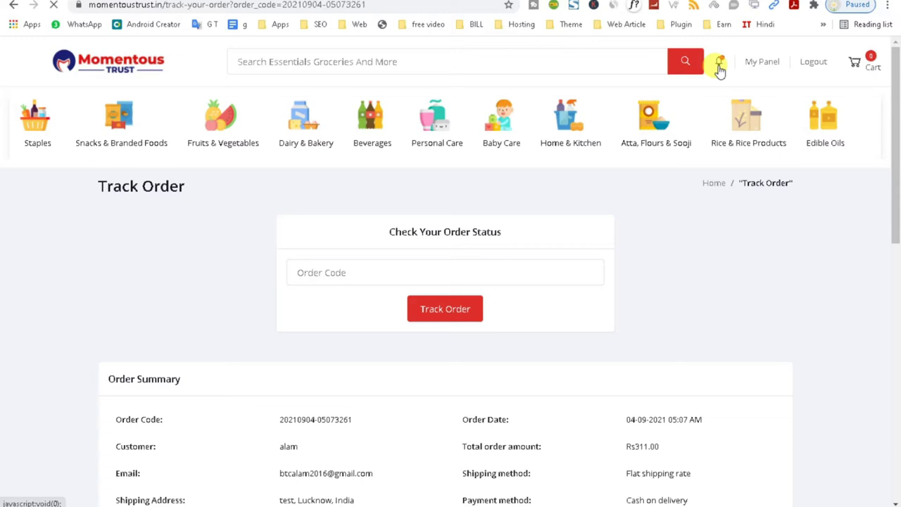
# Browse JioMart's Fruits & Vegetables > Fresh Fruits category.
pyautogui.moveTo(894, 191); pyautogui.dragTo(775, 154)
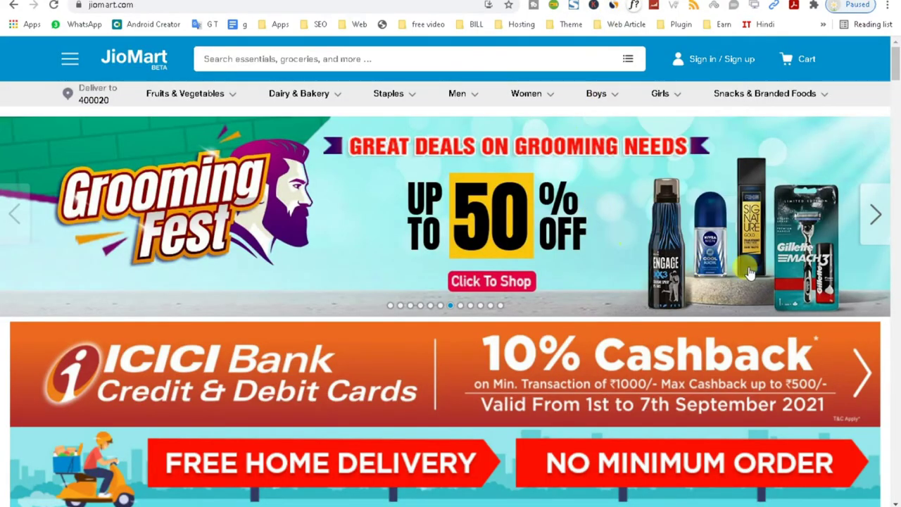
pyautogui.moveTo(898, 102); pyautogui.dragTo(868, 56)
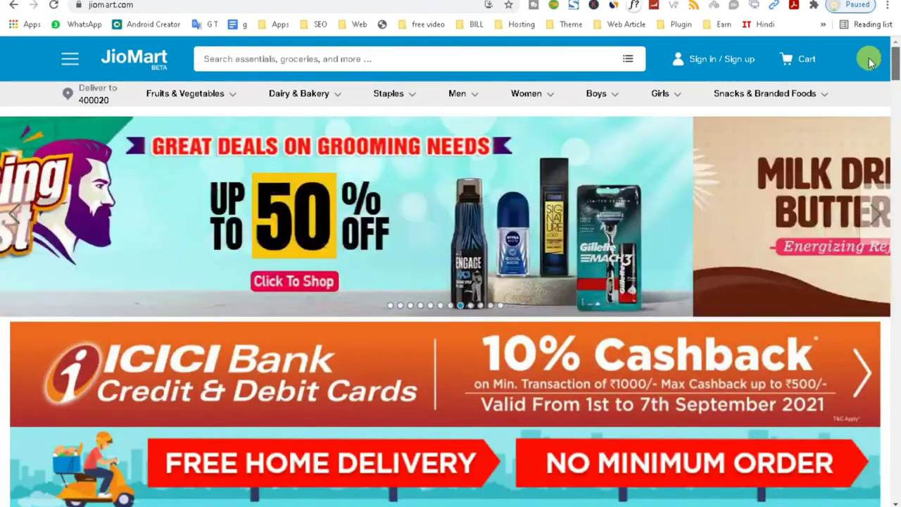
pyautogui.moveTo(185, 93)
pyautogui.click(177, 119)
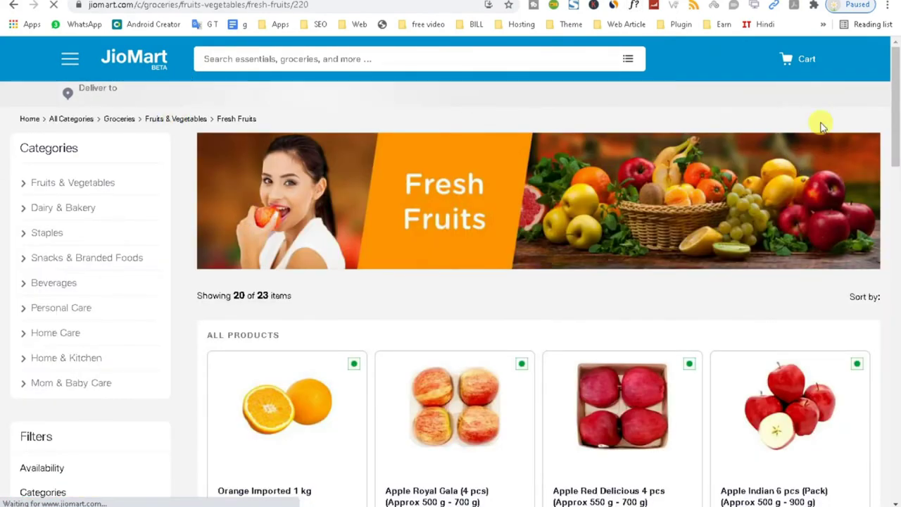
pyautogui.moveTo(891, 56); pyautogui.dragTo(885, 91)
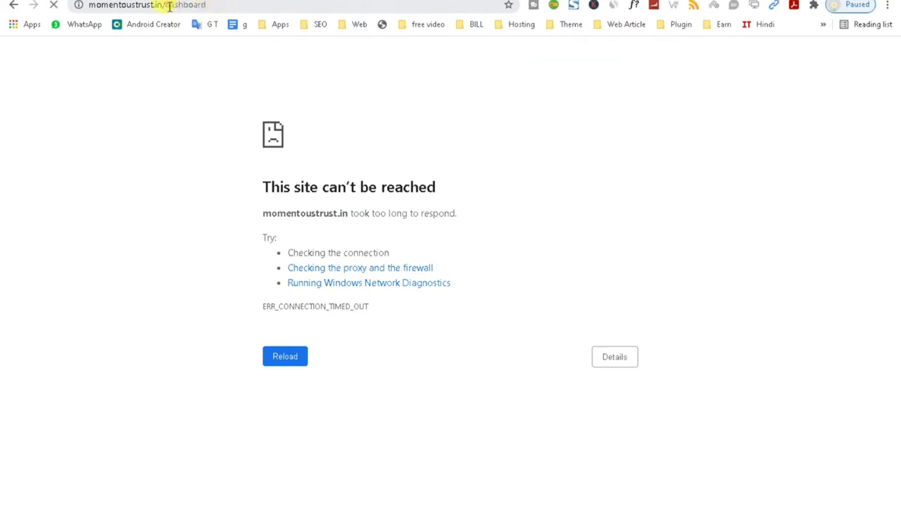
# Load the Momentous Trust store home page and view the Apple Royal Gala product.
pyautogui.moveTo(169, 7); pyautogui.dragTo(267, 9)
pyautogui.press('BackSpace')
pyautogui.press('Return')
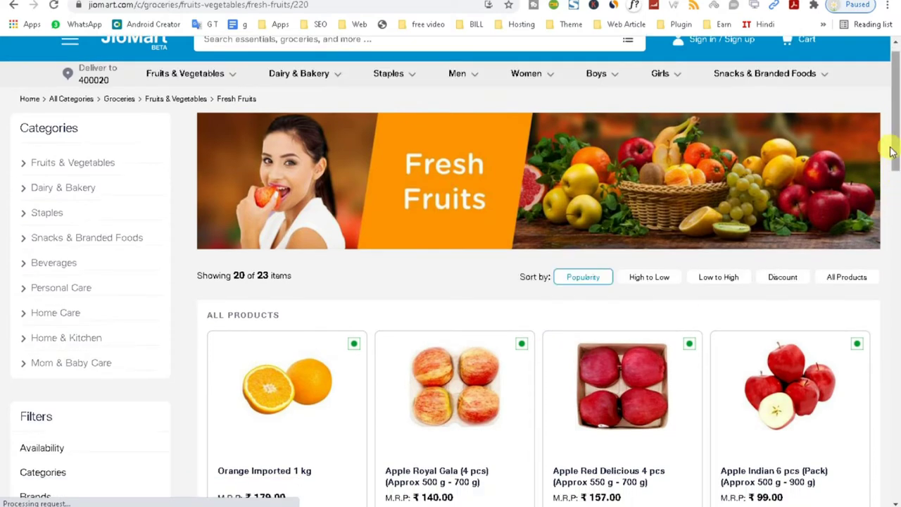
pyautogui.scroll(-5, 898, 132)
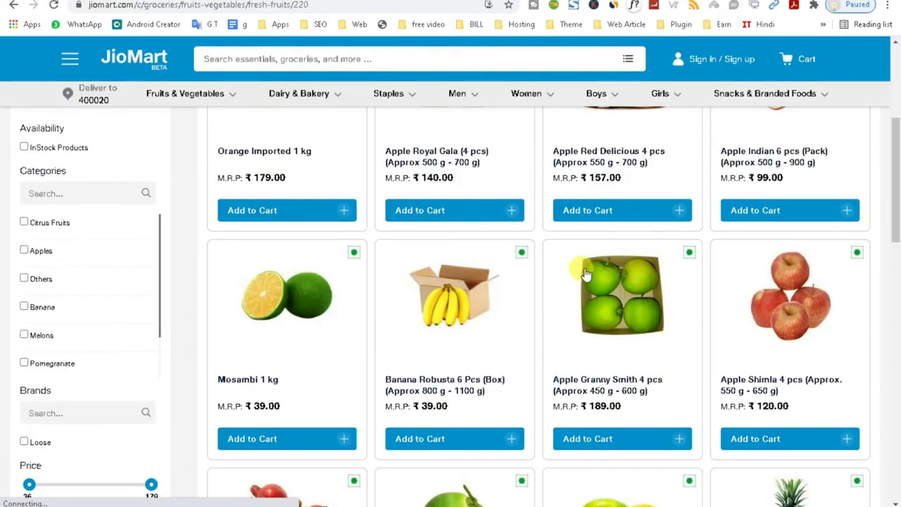
pyautogui.click(423, 150)
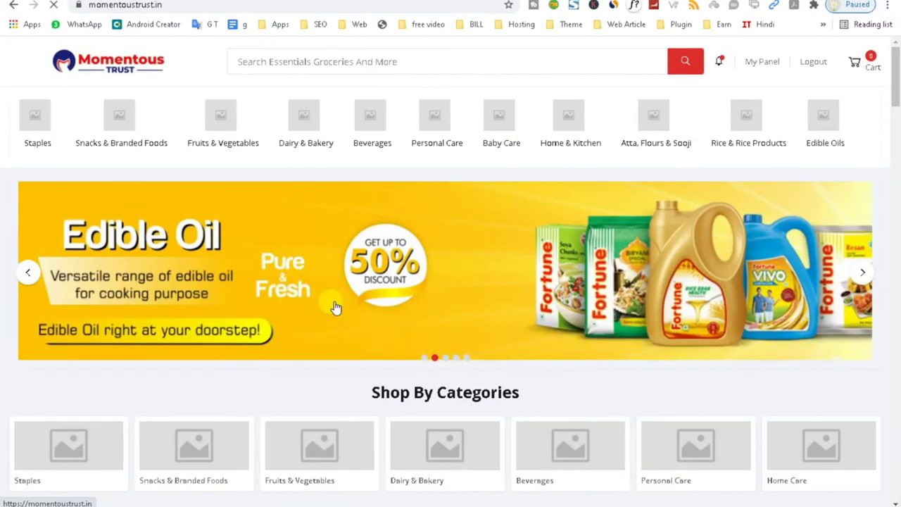
pyautogui.moveTo(898, 81); pyautogui.dragTo(887, 124)
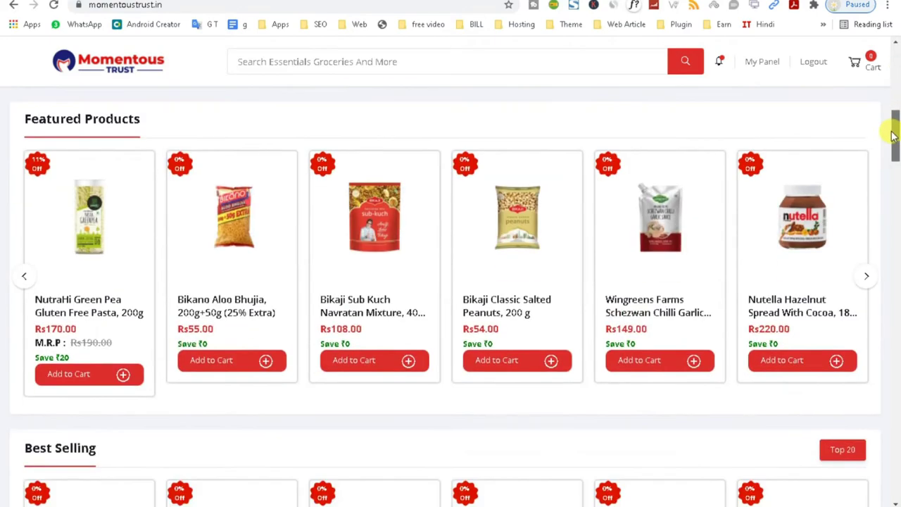
# View the Bikaji Sub Kuch Navratan Mixture product page, then return to the store home page.
pyautogui.rightClick(346, 303)
pyautogui.click(364, 314)
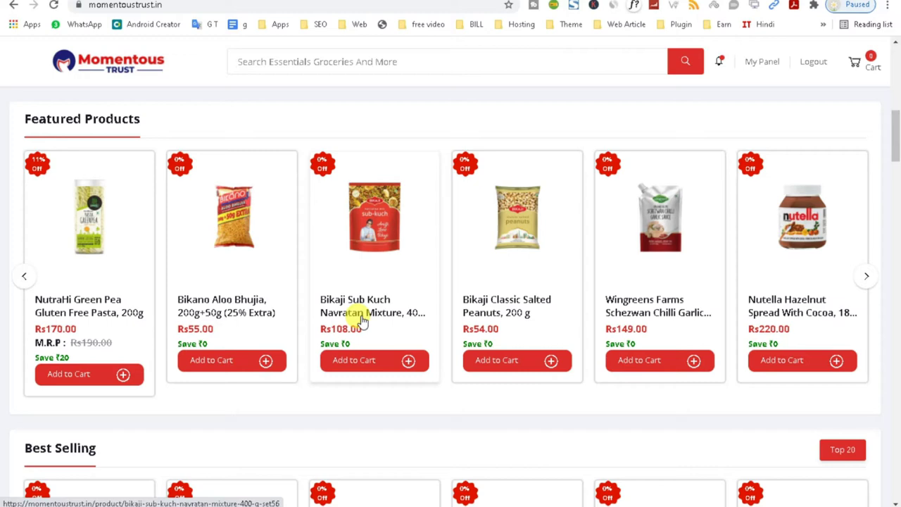
pyautogui.click(389, 233)
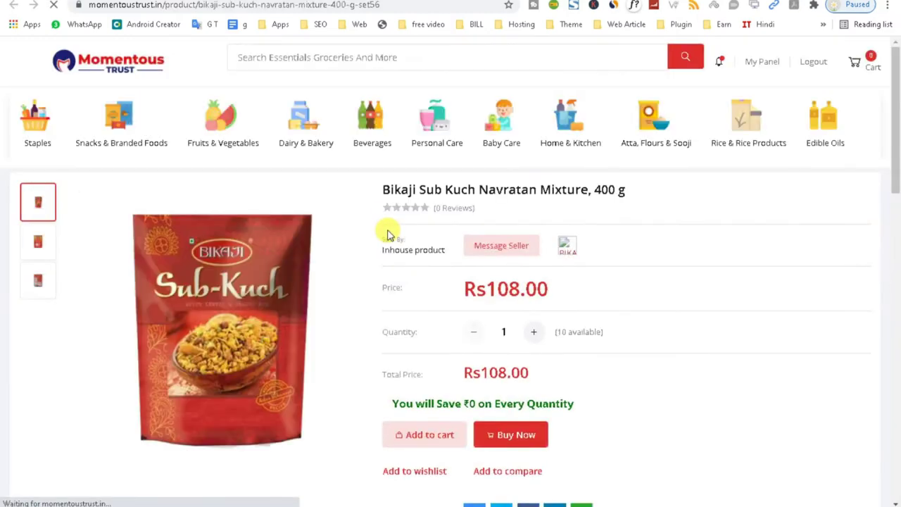
pyautogui.moveTo(899, 136); pyautogui.dragTo(863, 364)
pyautogui.hotkey('alt', 'Left')
pyautogui.moveTo(895, 154); pyautogui.dragTo(893, 98)
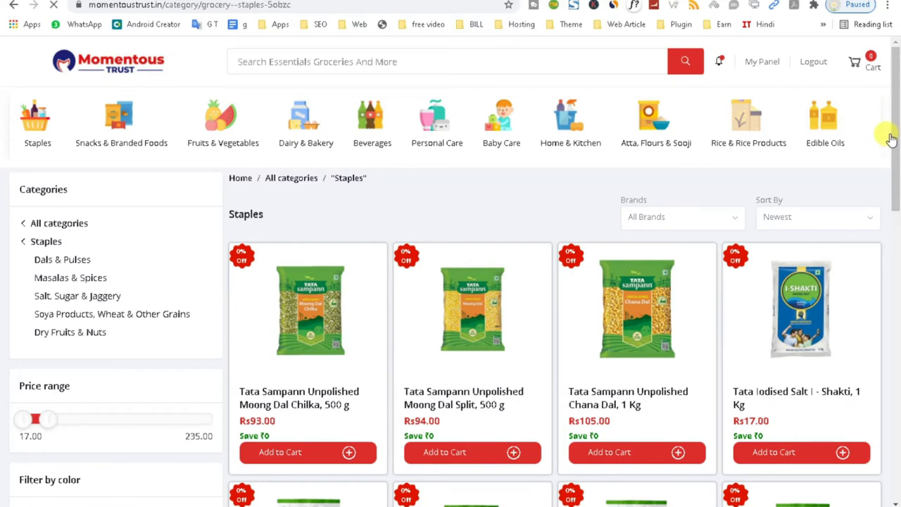
# Raise the Staples price filter's maximum to about 669.
pyautogui.scroll(-3, 889, 168)
pyautogui.moveTo(888, 189); pyautogui.dragTo(871, 107)
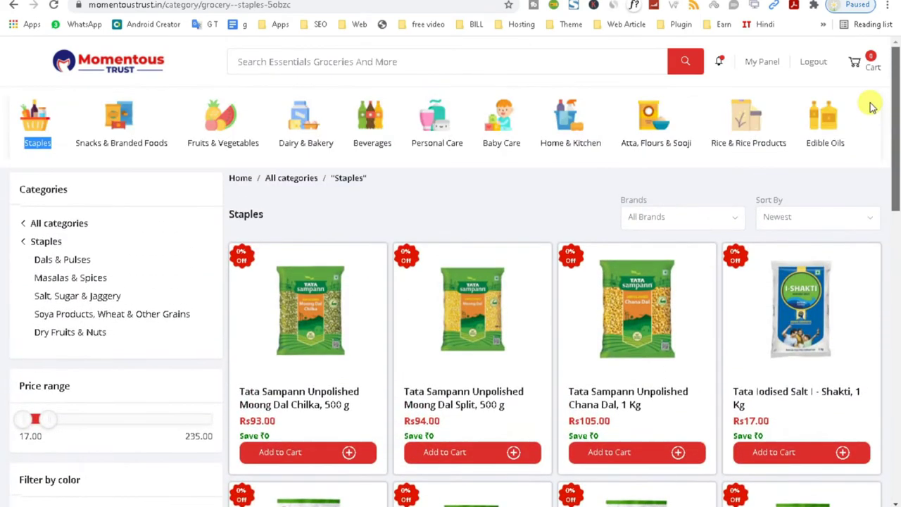
pyautogui.scroll(-3, 872, 107)
pyautogui.moveTo(47, 256); pyautogui.dragTo(99, 254)
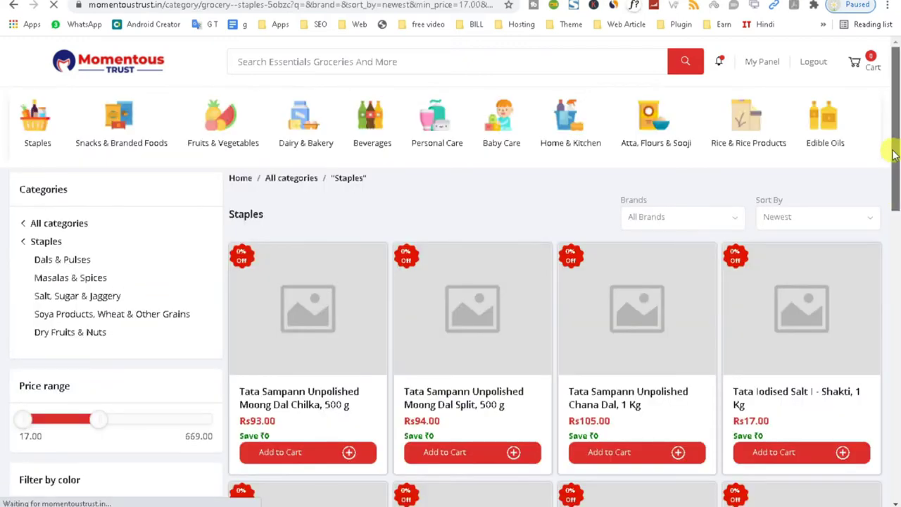
# Log out of the store account from the page footer.
pyautogui.moveTo(892, 155); pyautogui.dragTo(870, 465)
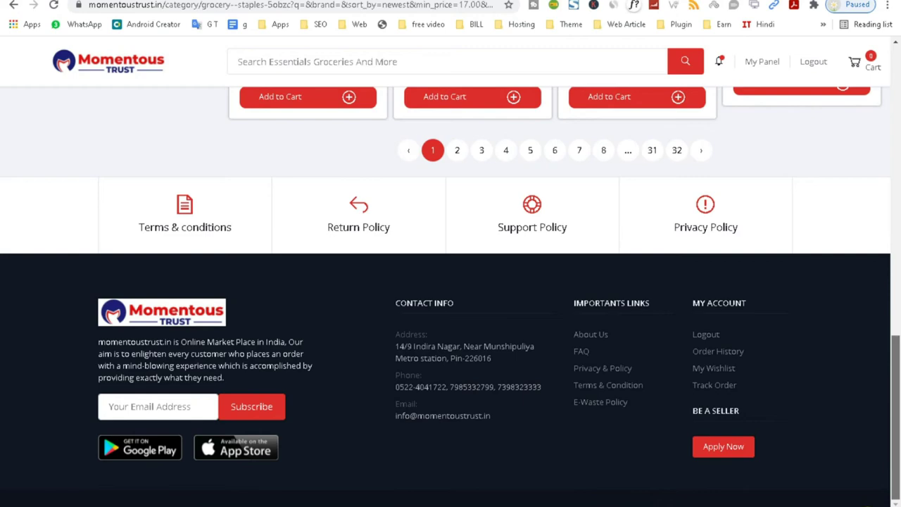
pyautogui.scroll(10, 835, 191)
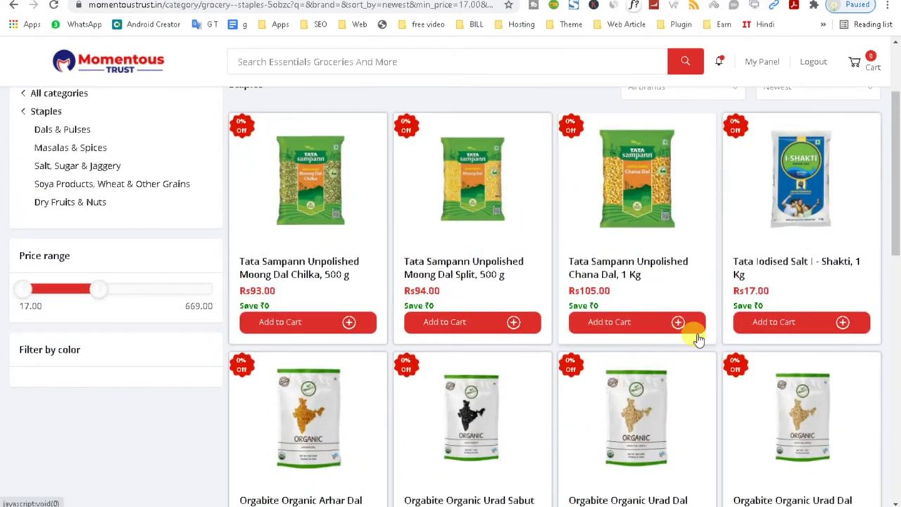
pyautogui.moveTo(895, 243); pyautogui.dragTo(894, 141)
pyautogui.moveTo(892, 172); pyautogui.dragTo(894, 461)
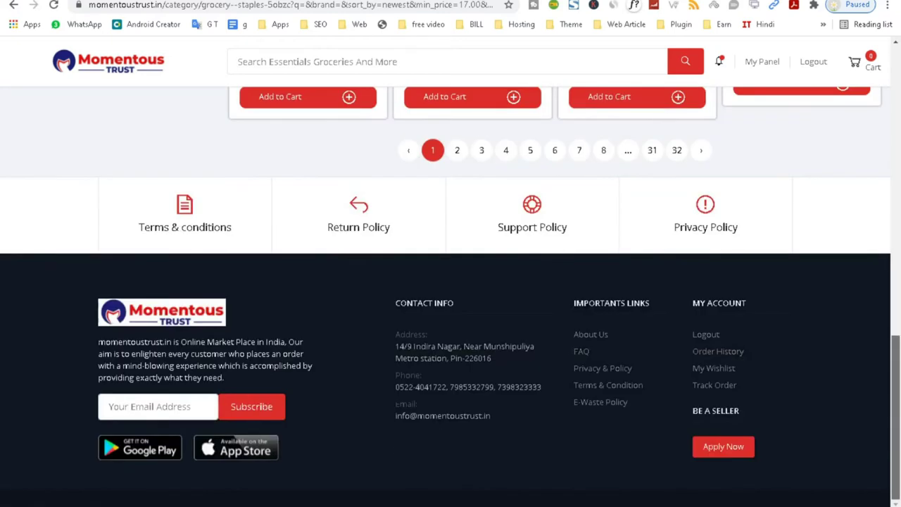
pyautogui.click(813, 62)
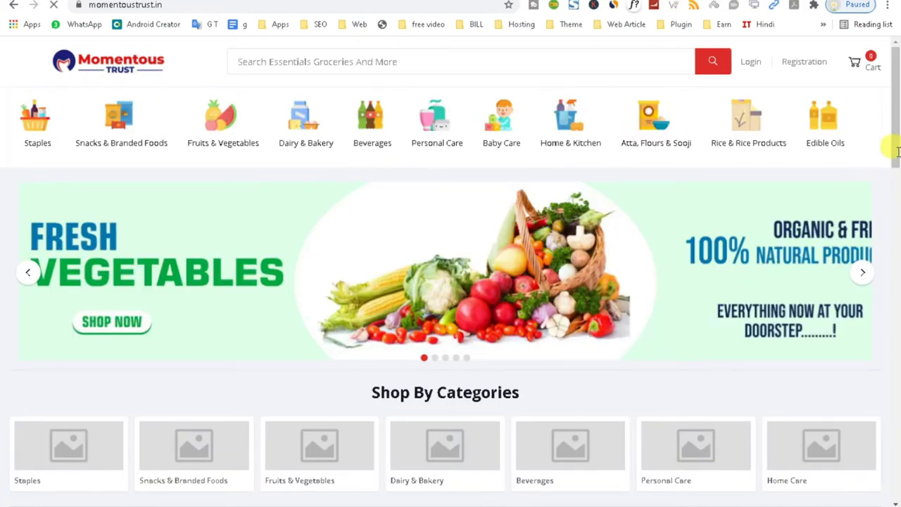
# Enter /admin in the site address bar.
pyautogui.moveTo(894, 151); pyautogui.dragTo(875, 485)
pyautogui.moveTo(893, 443); pyautogui.dragTo(895, 106)
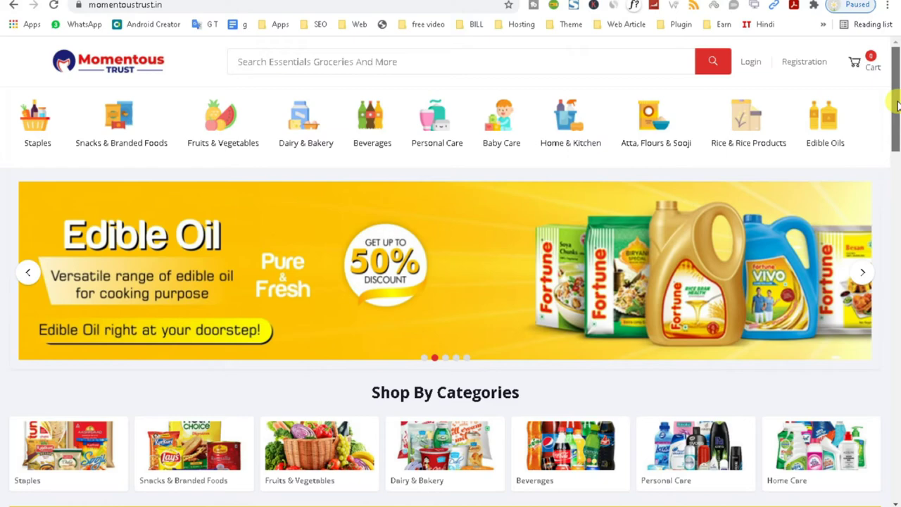
pyautogui.click(199, 5)
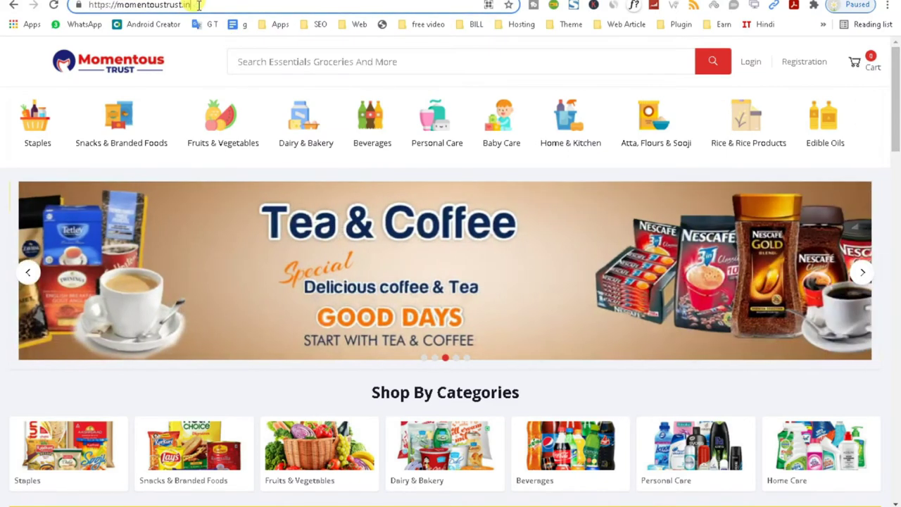
pyautogui.write('/admin')
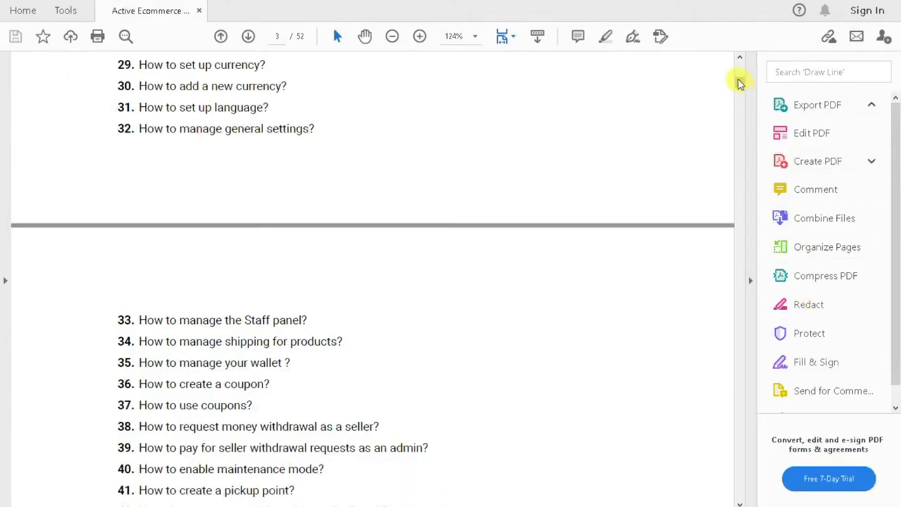
# Scroll to the FAQ list and mark the website setup, Header and Footer questions.
pyautogui.scroll(8, 739, 60)
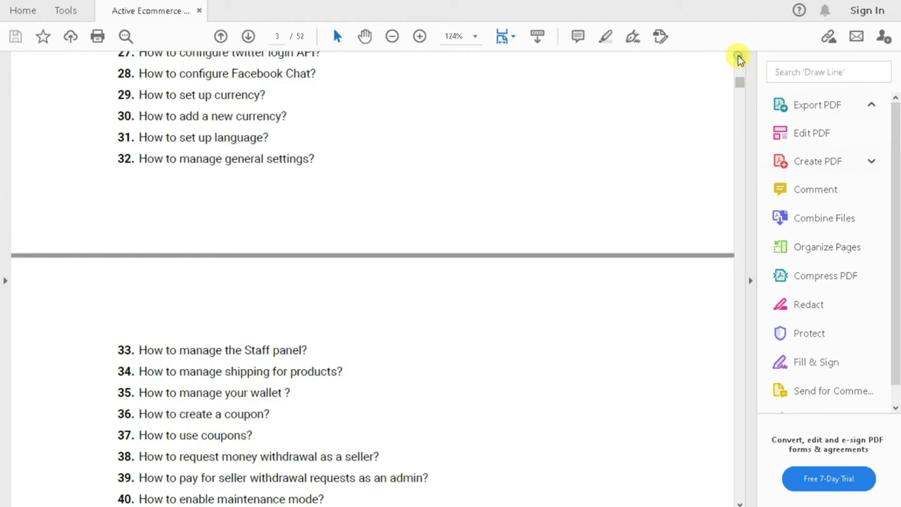
pyautogui.scroll(10, 739, 60)
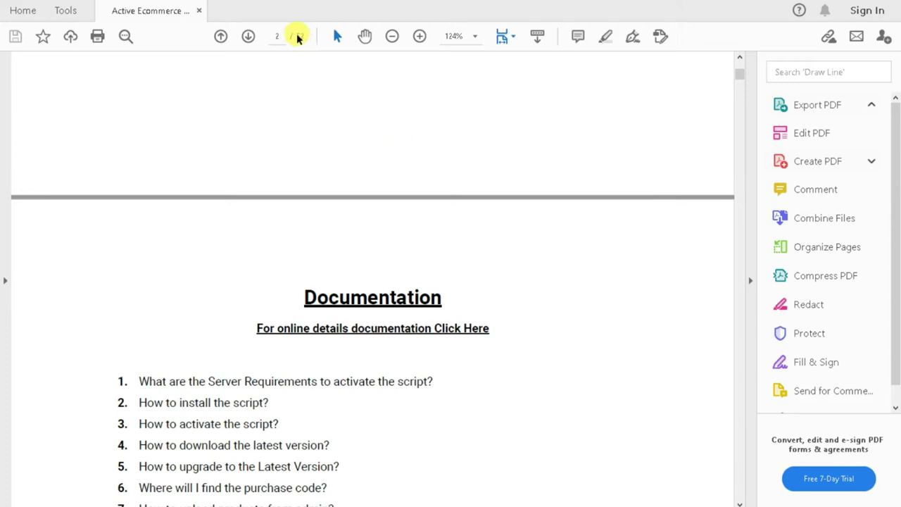
pyautogui.click(739, 503)
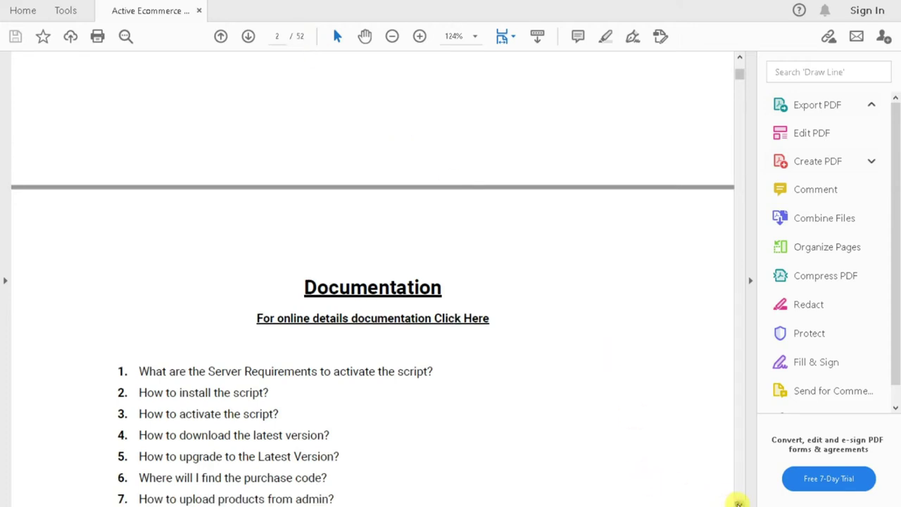
pyautogui.scroll(-8, 739, 503)
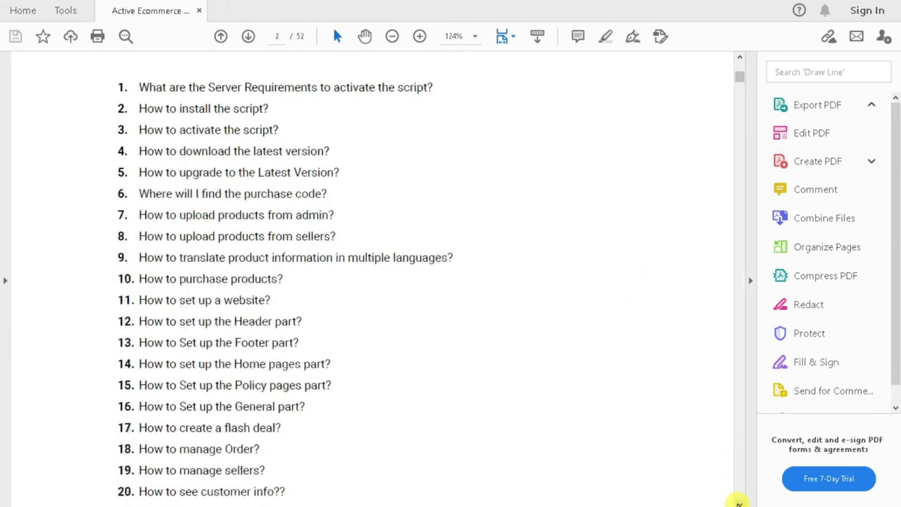
pyautogui.scroll(-1, 739, 503)
pyautogui.moveTo(233, 261); pyautogui.dragTo(302, 261)
pyautogui.moveTo(198, 241); pyautogui.dragTo(331, 327)
pyautogui.click(235, 303)
# Mark the General part, flash deal, manage Order and manage sellers questions.
pyautogui.doubleClick(255, 304)
pyautogui.moveTo(232, 347); pyautogui.dragTo(304, 348)
pyautogui.moveTo(180, 369); pyautogui.dragTo(280, 368)
pyautogui.moveTo(180, 390); pyautogui.dragTo(237, 397)
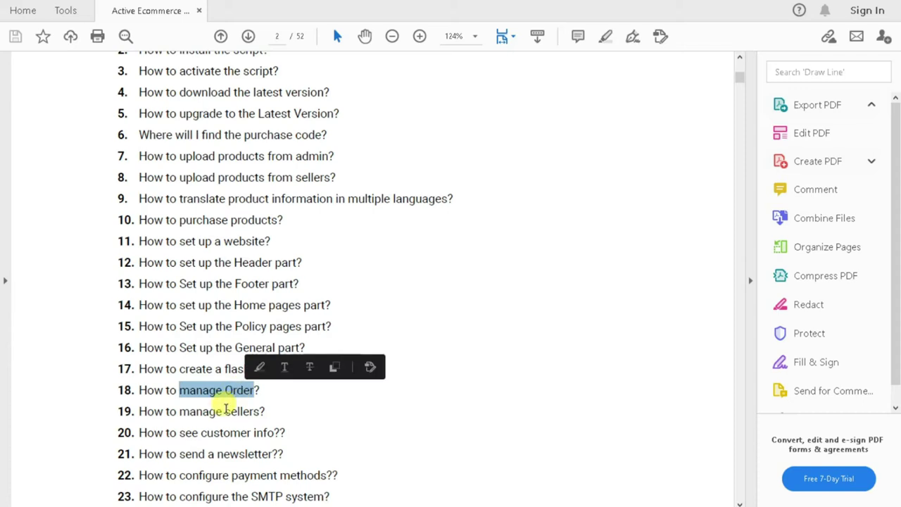
pyautogui.moveTo(180, 411); pyautogui.dragTo(265, 411)
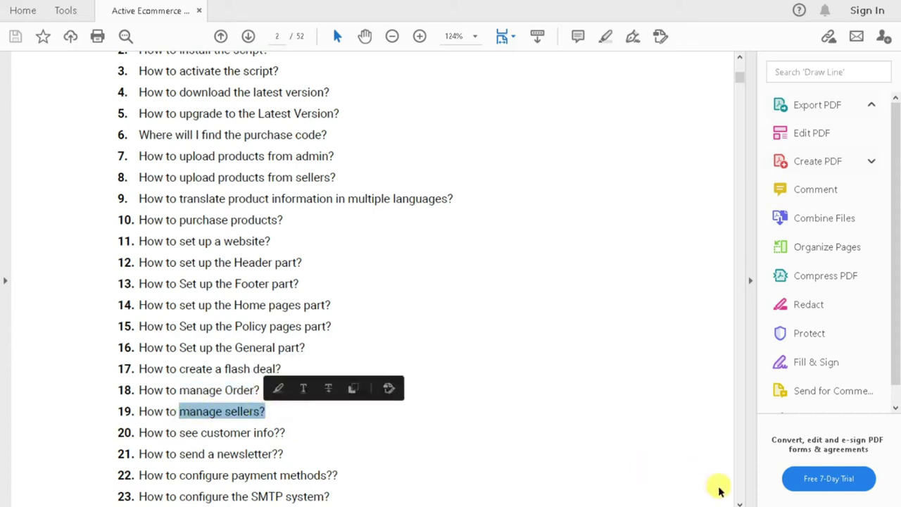
# Scroll on and mark the customer info, payment methods and Facebook Login API questions.
pyautogui.click(739, 502)
pyautogui.click(740, 502)
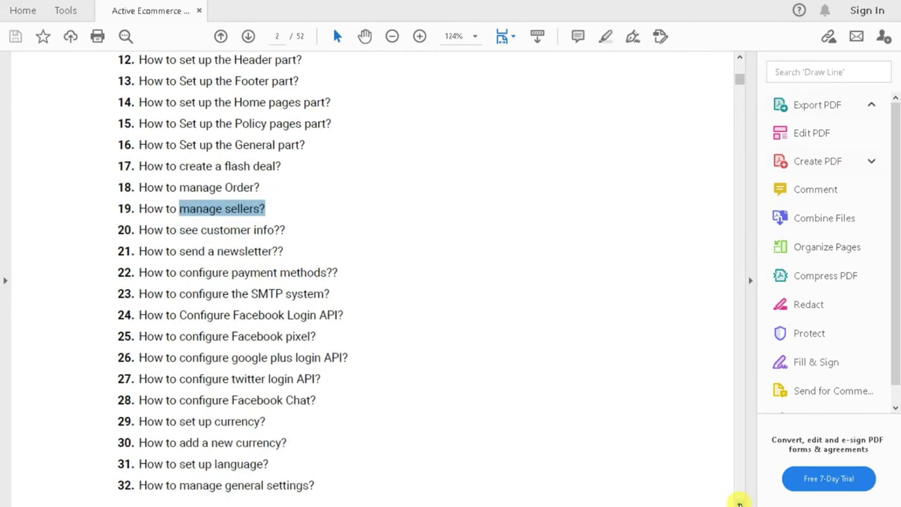
pyautogui.moveTo(181, 230); pyautogui.dragTo(275, 232)
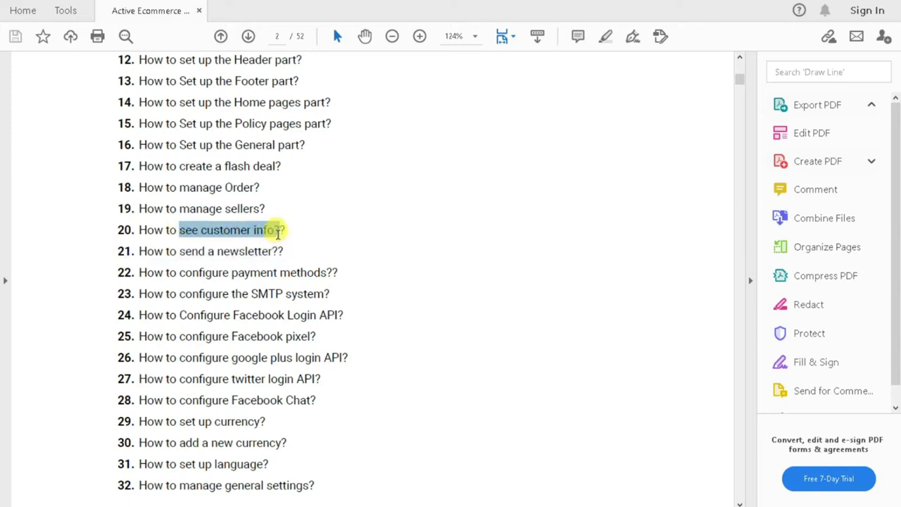
pyautogui.moveTo(178, 251); pyautogui.dragTo(325, 275)
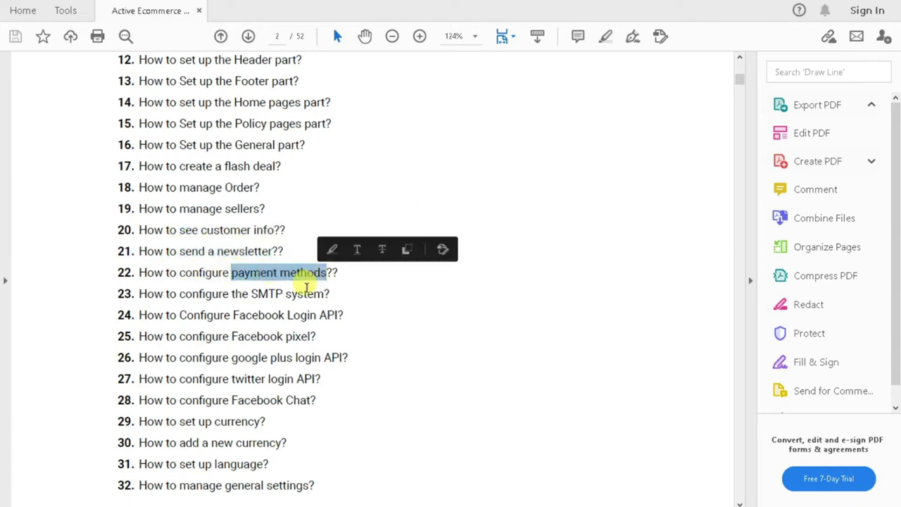
pyautogui.moveTo(178, 294); pyautogui.dragTo(331, 296)
pyautogui.moveTo(179, 315); pyautogui.dragTo(318, 324)
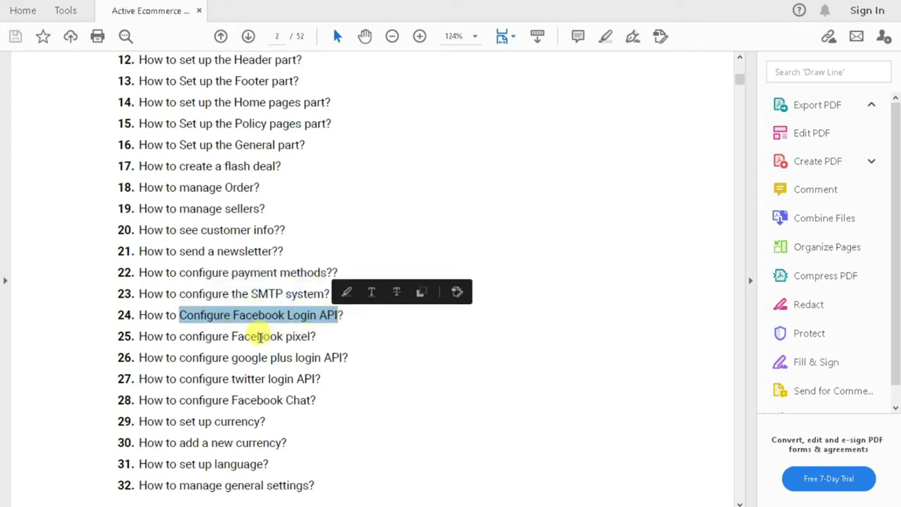
# Mark the Facebook pixel, Google Plus and Twitter login, Facebook Chat and currency questions.
pyautogui.moveTo(178, 335); pyautogui.dragTo(316, 337)
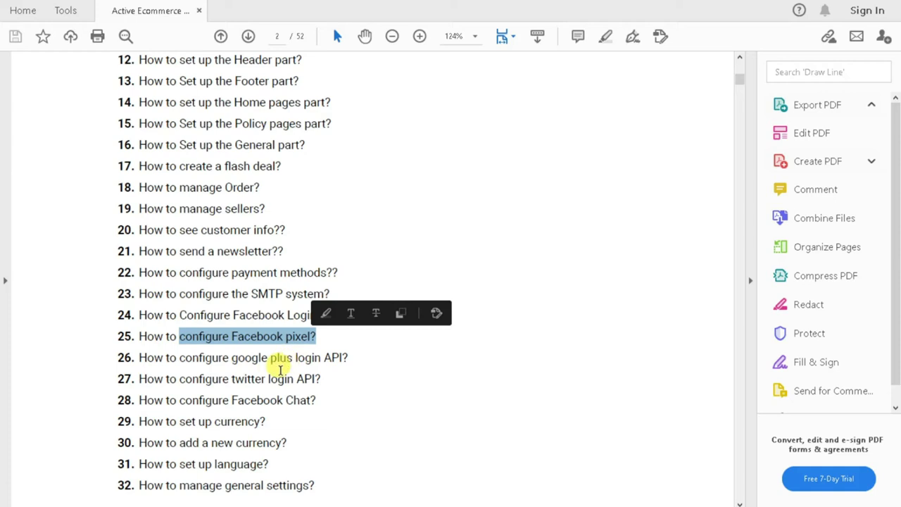
pyautogui.moveTo(232, 357); pyautogui.dragTo(341, 359)
pyautogui.moveTo(232, 378); pyautogui.dragTo(315, 378)
pyautogui.moveTo(231, 400); pyautogui.dragTo(316, 400)
pyautogui.moveTo(198, 421); pyautogui.dragTo(278, 427)
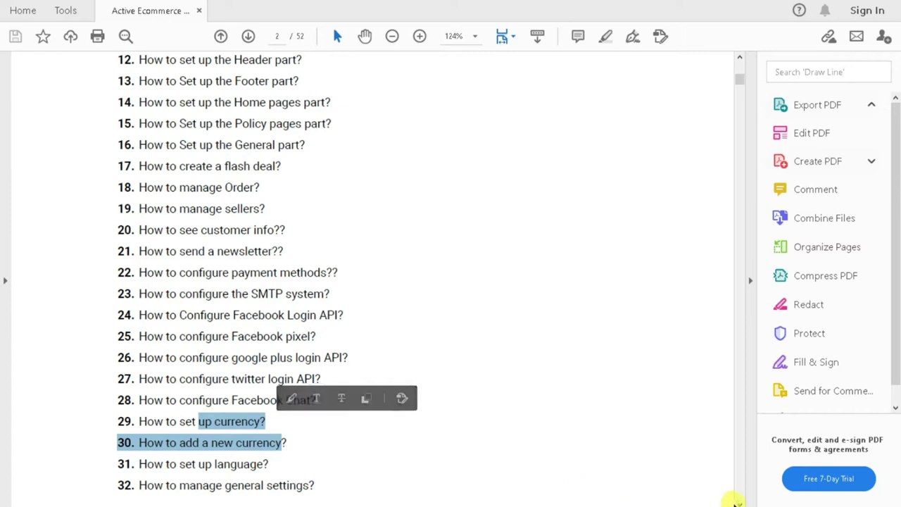
# Scroll further and mark the set up language and general settings questions.
pyautogui.click(739, 503)
pyautogui.click(739, 503)
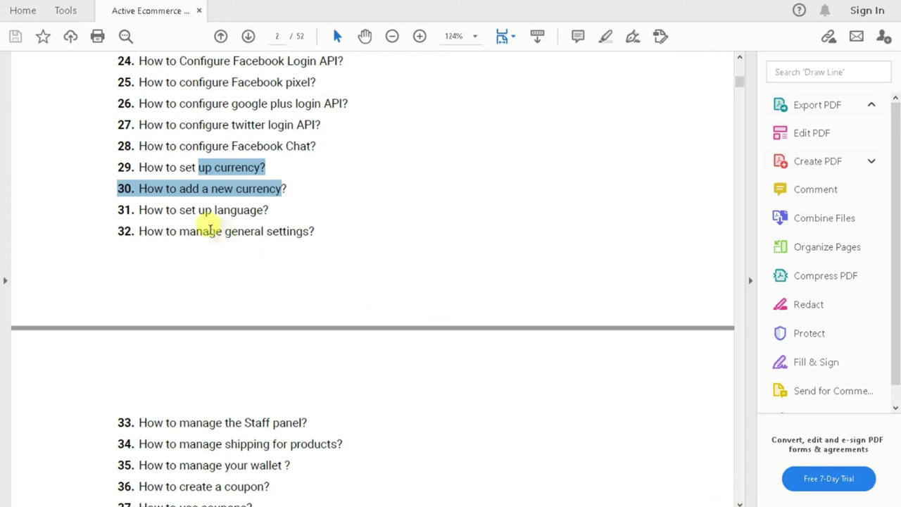
pyautogui.moveTo(180, 210); pyautogui.dragTo(262, 210)
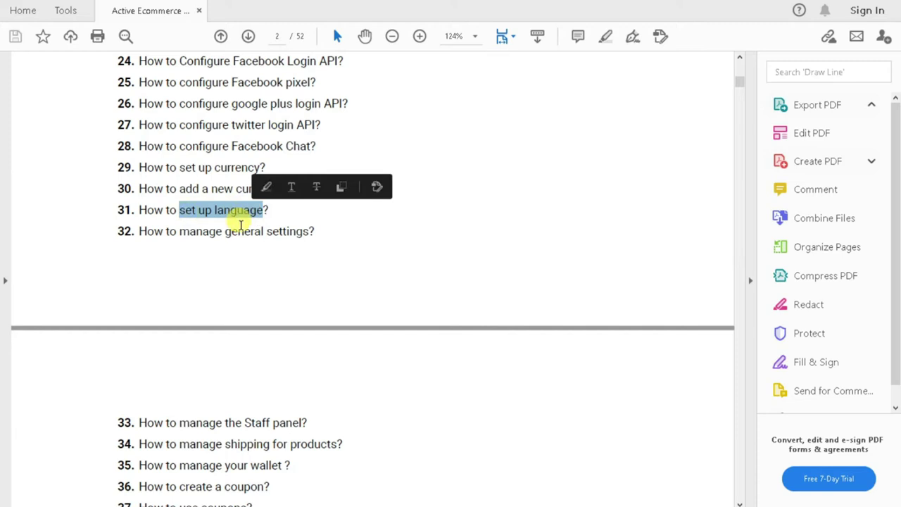
pyautogui.moveTo(223, 233); pyautogui.dragTo(318, 232)
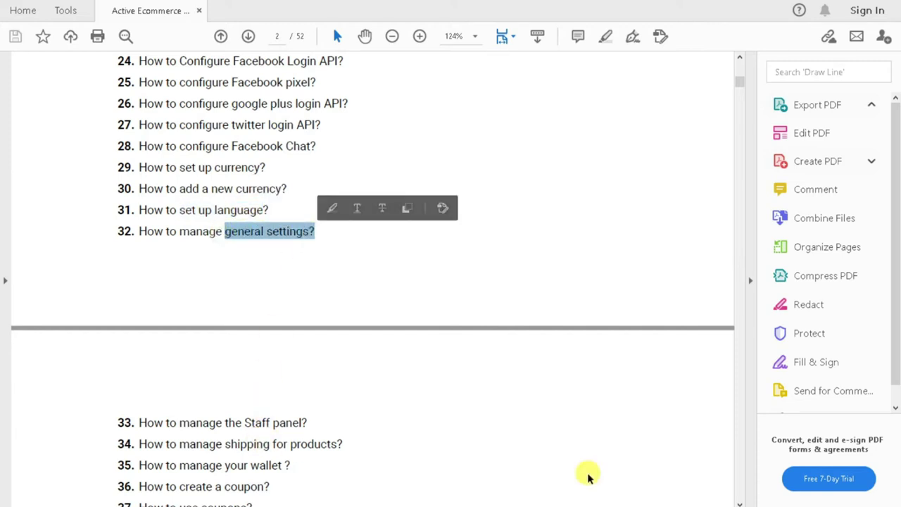
pyautogui.scroll(-5, 738, 501)
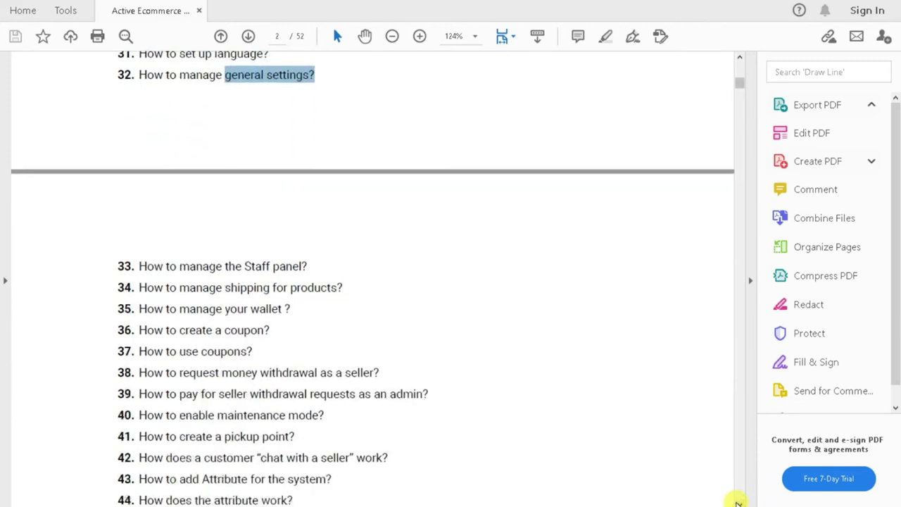
# Mark the Staff panel, shipping, wallet, coupon, withdrawal, maintenance, pickup point and seller chat questions.
pyautogui.moveTo(222, 113); pyautogui.dragTo(277, 115)
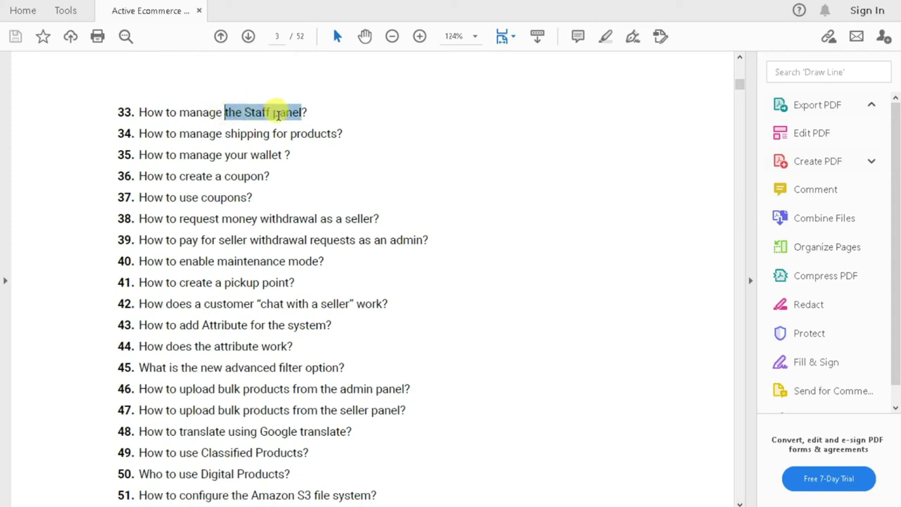
pyautogui.moveTo(224, 133); pyautogui.dragTo(312, 138)
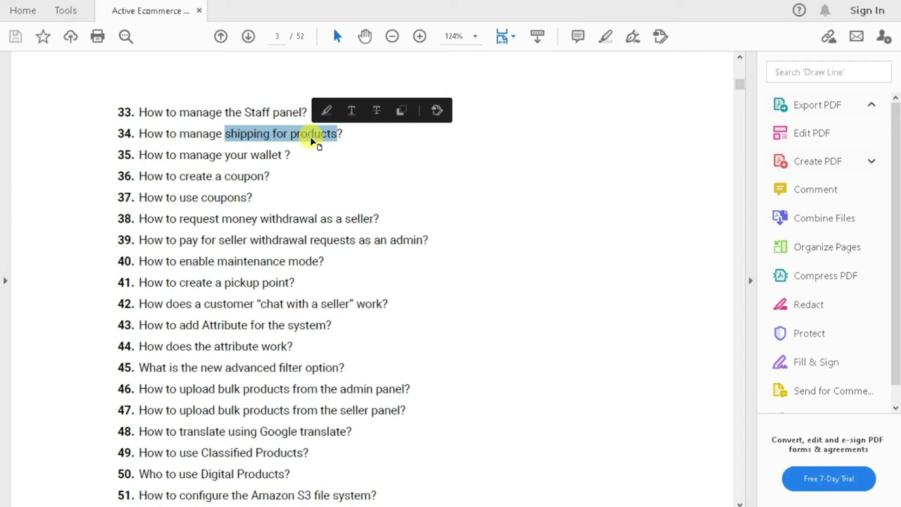
pyautogui.moveTo(180, 155); pyautogui.dragTo(282, 155)
pyautogui.moveTo(181, 177); pyautogui.dragTo(270, 176)
pyautogui.moveTo(180, 197); pyautogui.dragTo(364, 224)
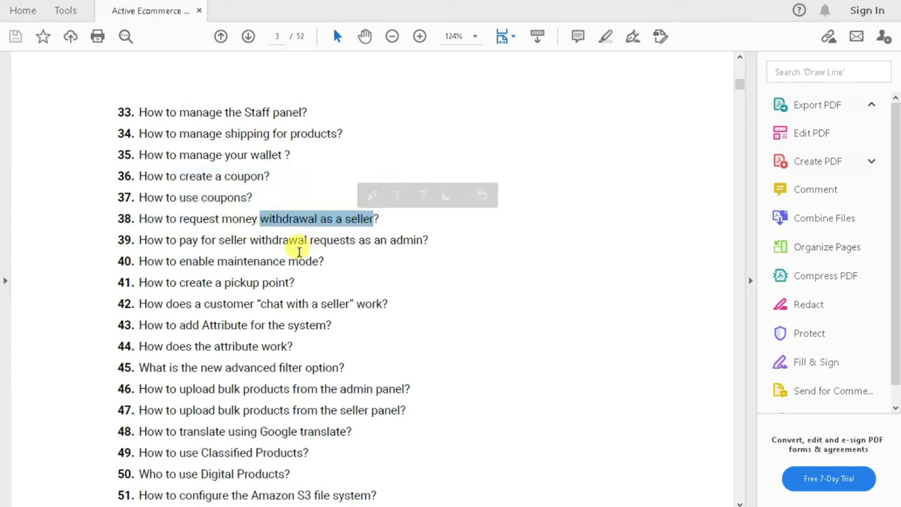
pyautogui.moveTo(221, 219); pyautogui.dragTo(294, 224)
pyautogui.moveTo(224, 242); pyautogui.dragTo(400, 237)
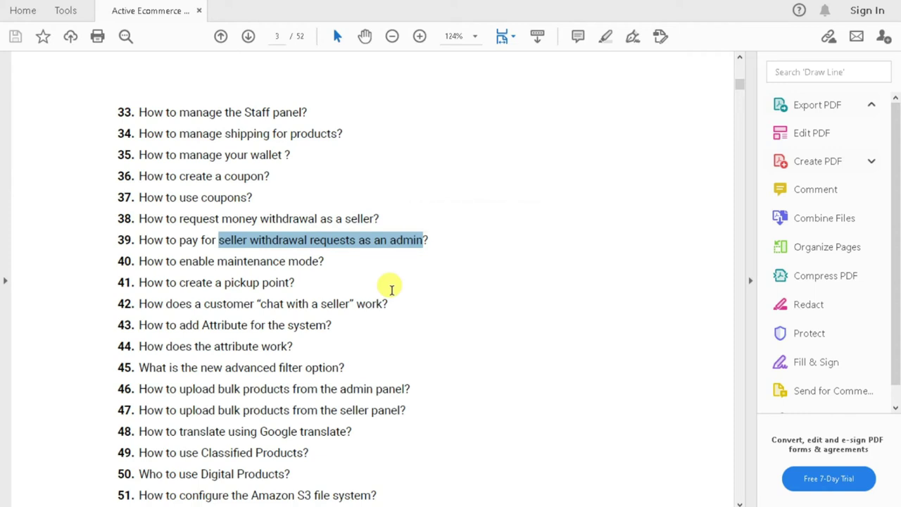
pyautogui.moveTo(215, 261); pyautogui.dragTo(318, 262)
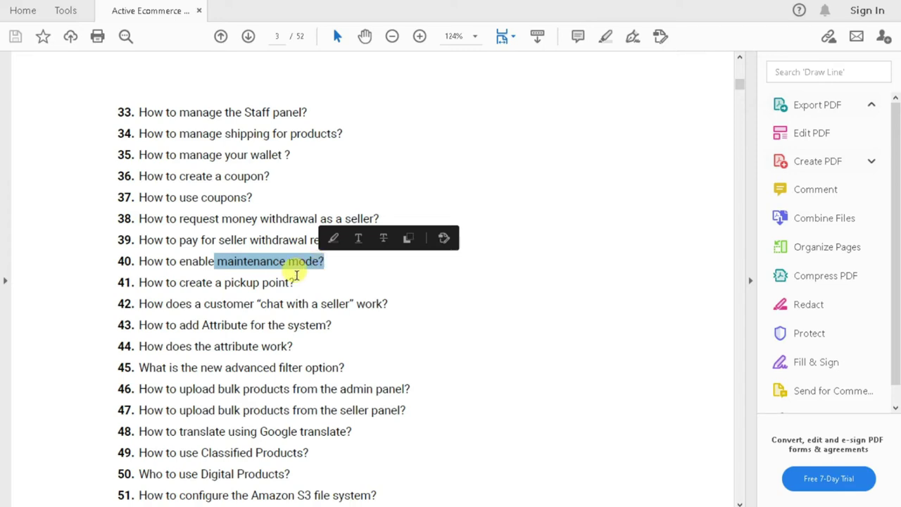
pyautogui.moveTo(205, 283); pyautogui.dragTo(300, 283)
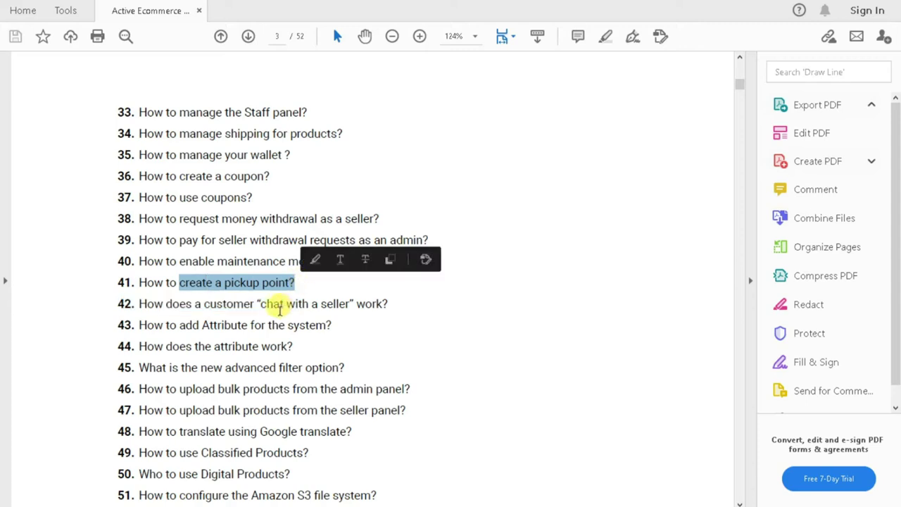
pyautogui.moveTo(204, 304); pyautogui.dragTo(382, 304)
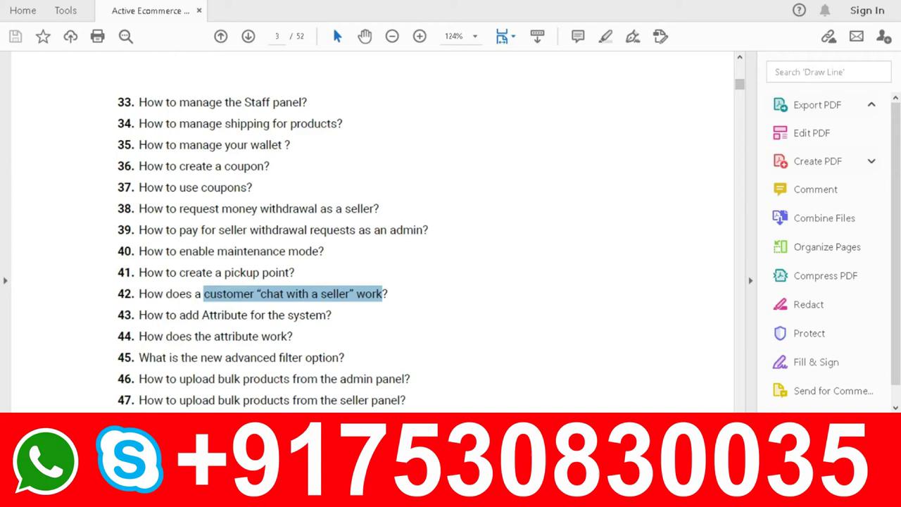
# Mark the attribute, advanced filter, and admin and seller bulk upload questions.
pyautogui.scroll(-3, 739, 501)
pyautogui.scroll(-3, 422, 232)
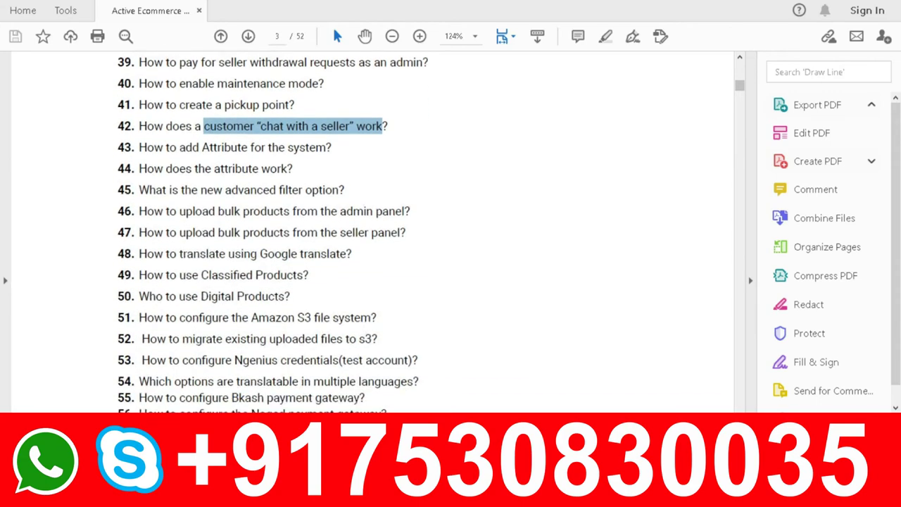
pyautogui.moveTo(202, 148); pyautogui.dragTo(291, 148)
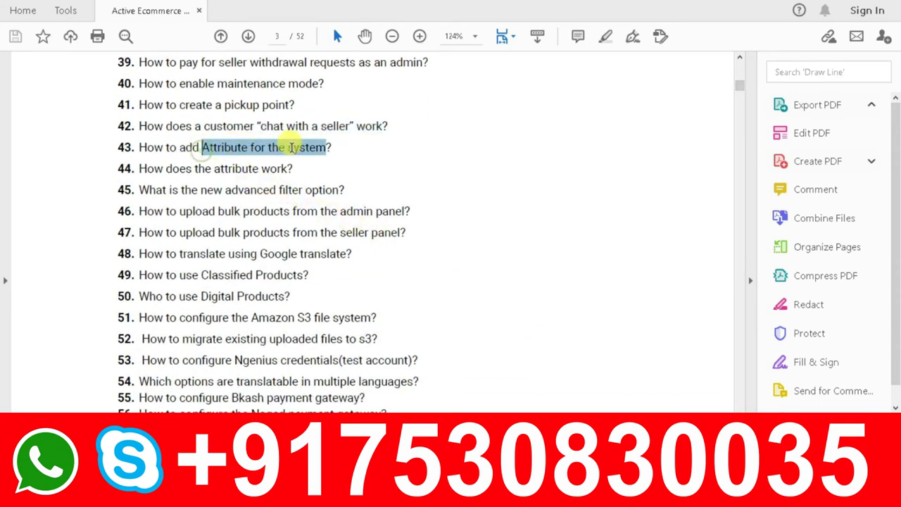
pyautogui.moveTo(194, 169); pyautogui.dragTo(291, 168)
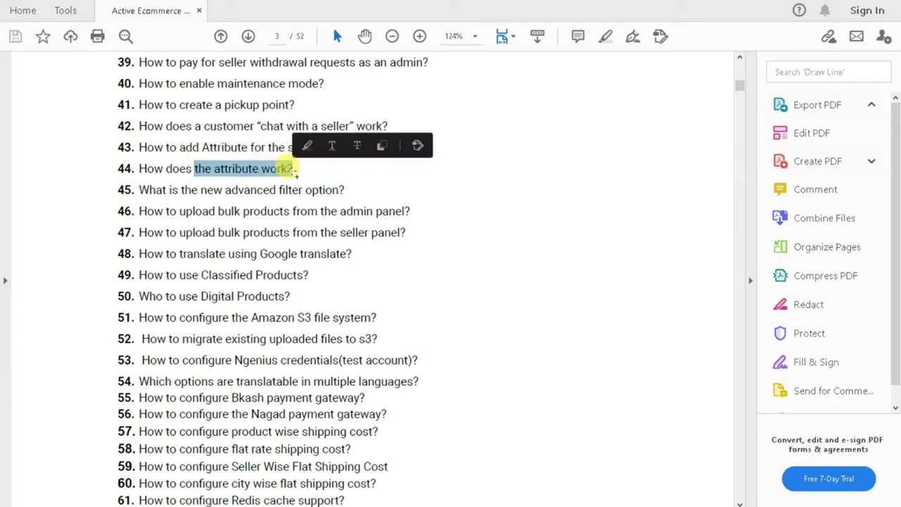
pyautogui.moveTo(224, 191); pyautogui.dragTo(310, 191)
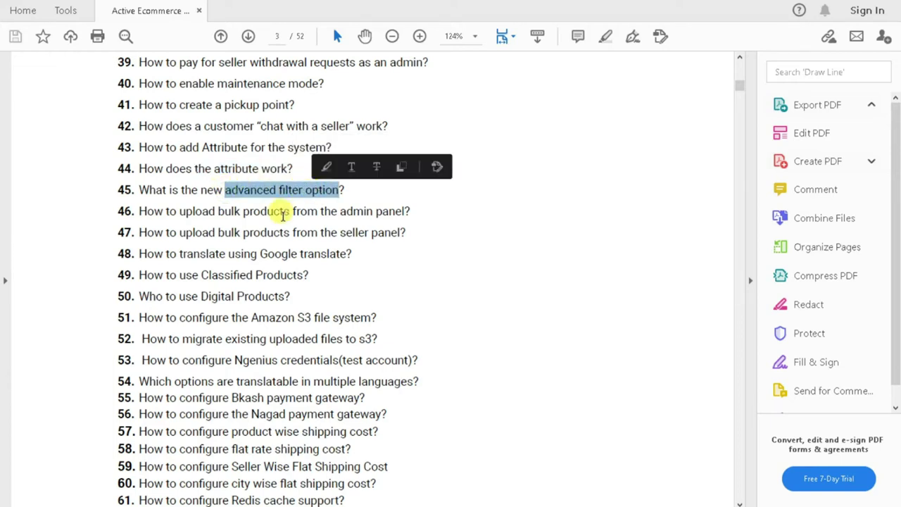
pyautogui.moveTo(219, 212); pyautogui.dragTo(398, 216)
pyautogui.moveTo(218, 233); pyautogui.dragTo(402, 232)
# Mark the Google translate, Classified Products and Digital Products questions.
pyautogui.moveTo(226, 253); pyautogui.dragTo(344, 258)
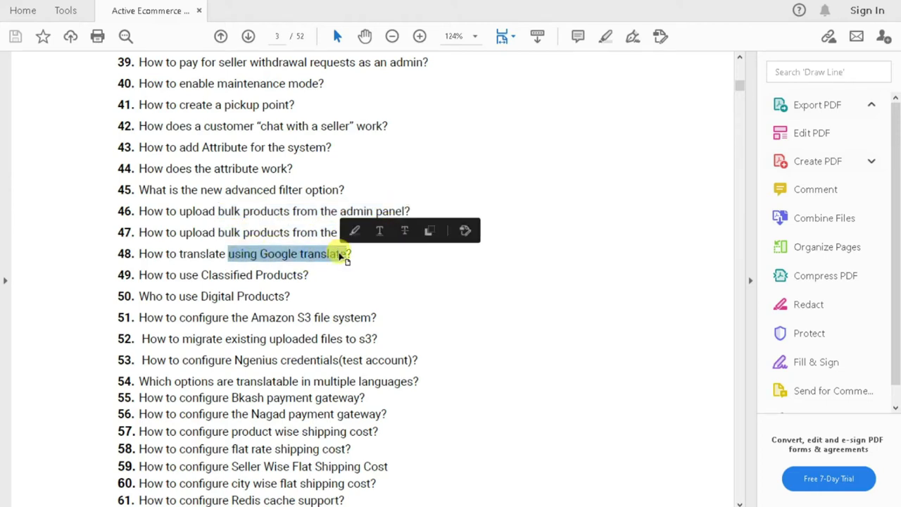
pyautogui.click(235, 279)
pyautogui.moveTo(200, 275); pyautogui.dragTo(280, 280)
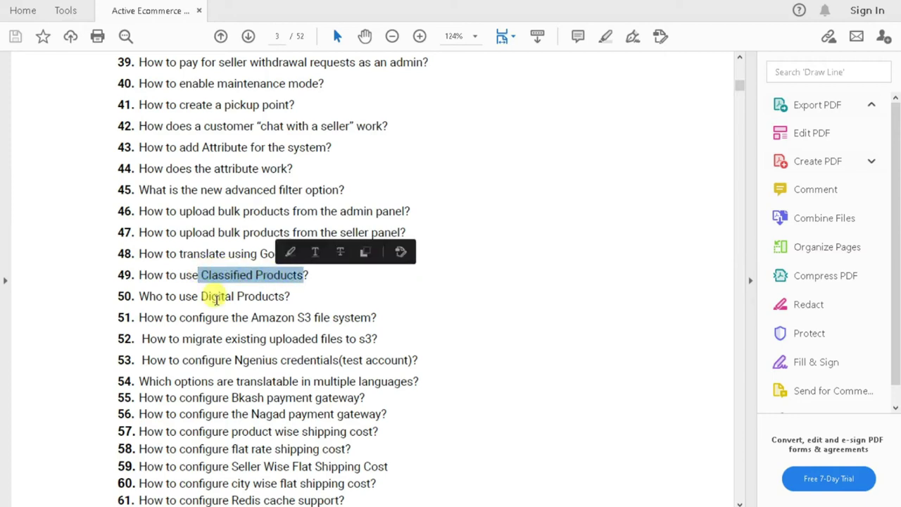
pyautogui.moveTo(200, 295); pyautogui.dragTo(286, 296)
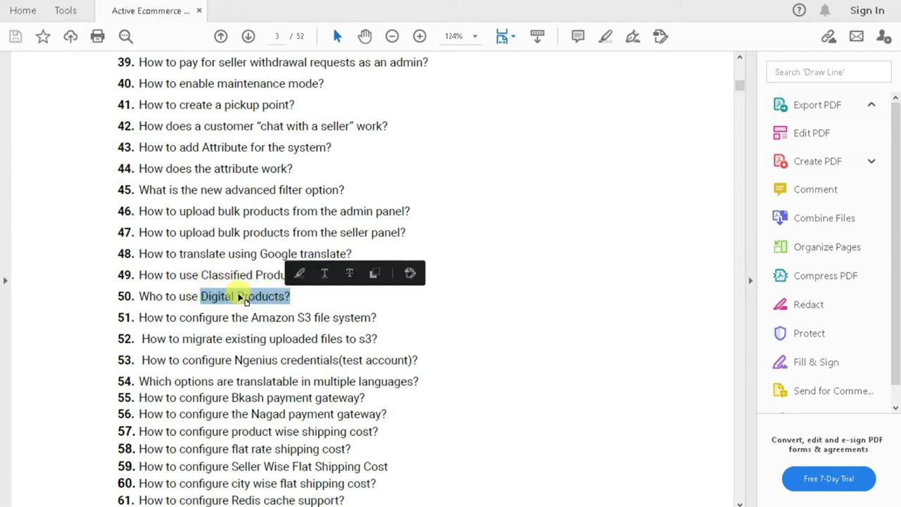
pyautogui.click(209, 274)
pyautogui.moveTo(200, 275); pyautogui.dragTo(294, 279)
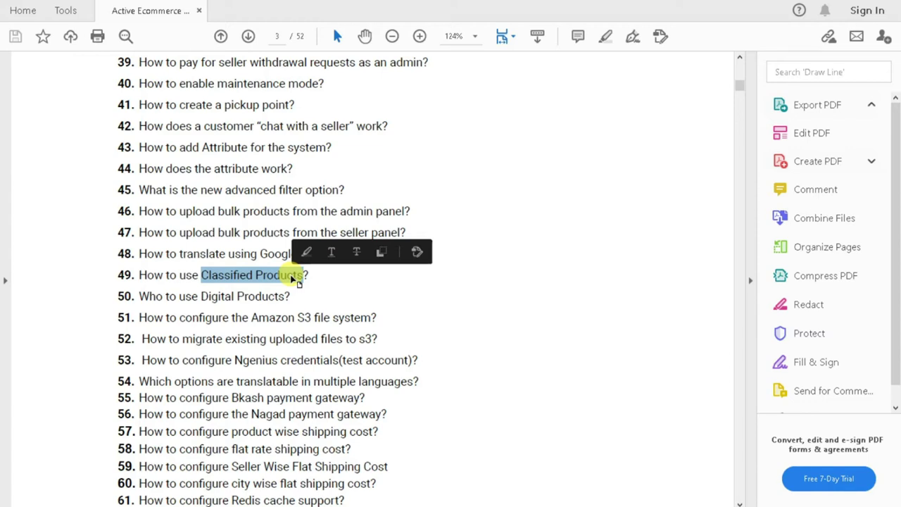
pyautogui.click(209, 295)
pyautogui.moveTo(208, 295); pyautogui.dragTo(273, 298)
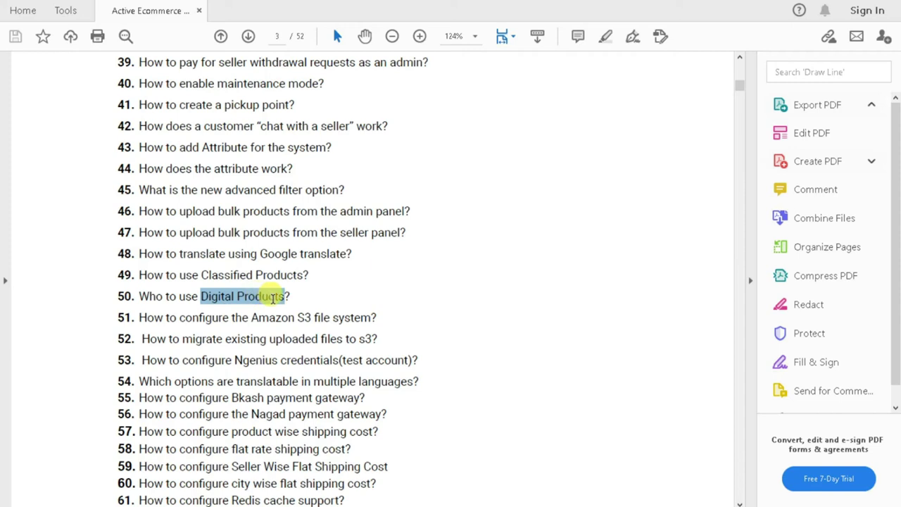
# Mark the Amazon S3, S3 migration, Ngenius, translatable options and Bkash gateway questions.
pyautogui.moveTo(232, 317); pyautogui.dragTo(340, 318)
pyautogui.moveTo(227, 339); pyautogui.dragTo(371, 339)
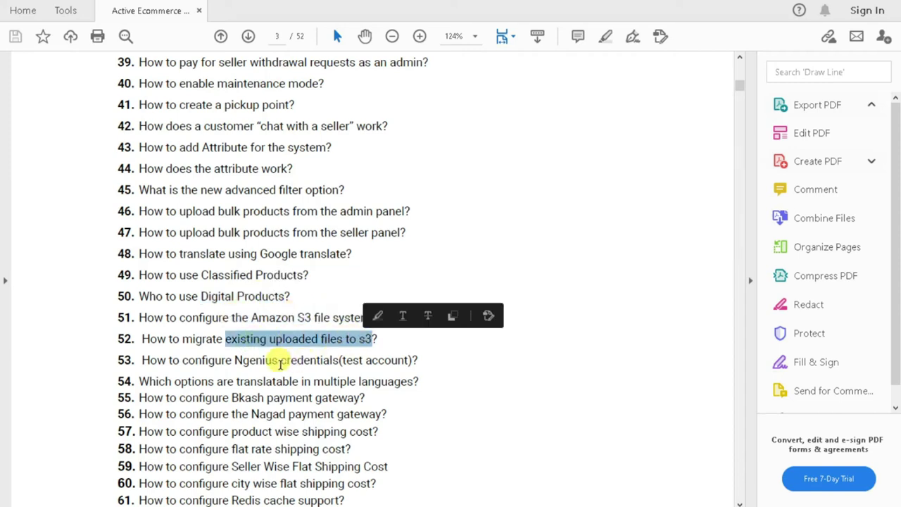
pyautogui.click(246, 360)
pyautogui.moveTo(246, 360); pyautogui.dragTo(339, 361)
pyautogui.moveTo(236, 381); pyautogui.dragTo(415, 381)
pyautogui.moveTo(234, 397); pyautogui.dragTo(362, 397)
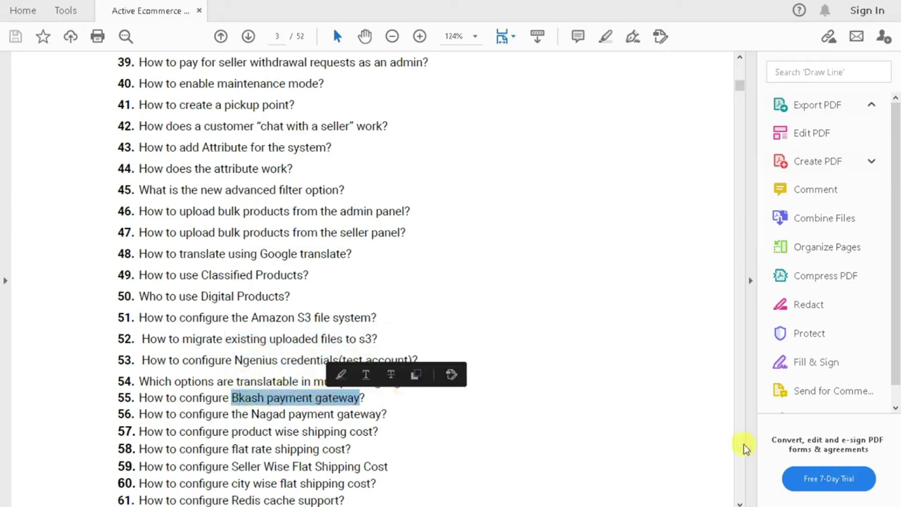
# Select the flat rate, product-wise and city-wise shipping questions and Redis cache support.
pyautogui.scroll(-5, 739, 500)
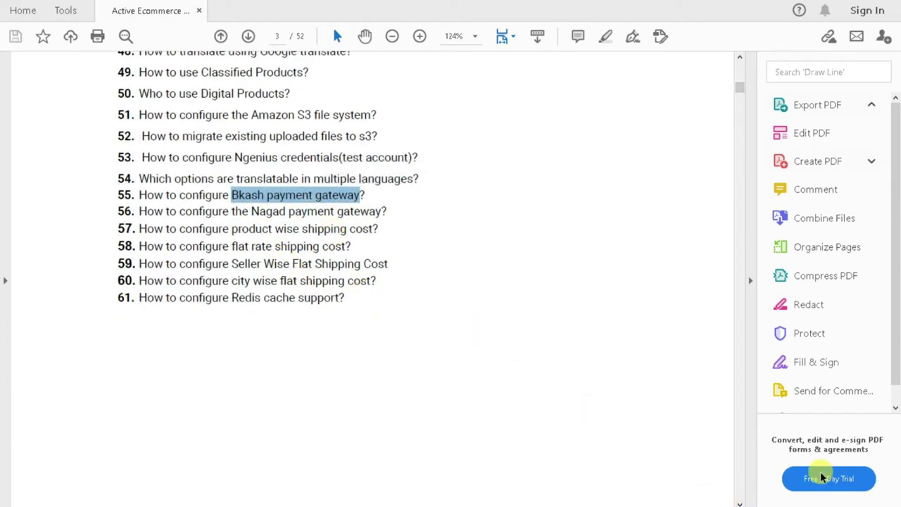
pyautogui.scroll(-2, 739, 503)
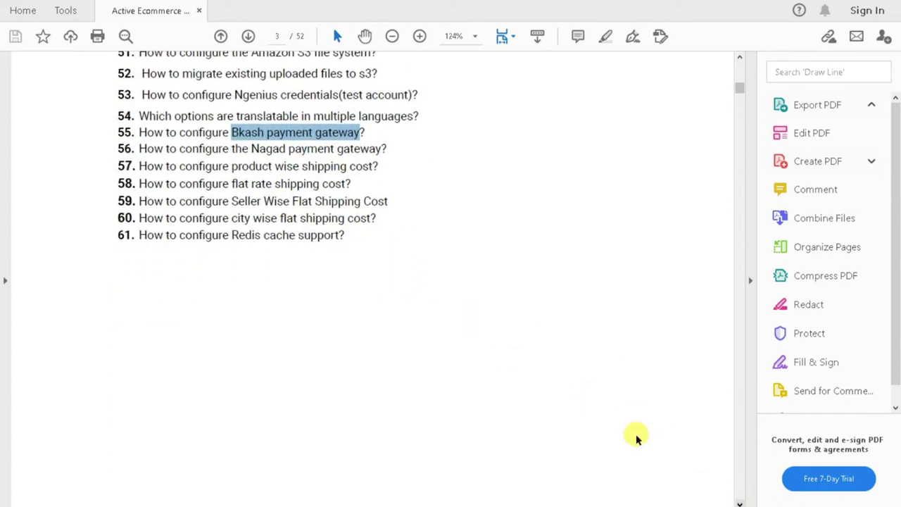
pyautogui.click(232, 184)
pyautogui.moveTo(234, 184); pyautogui.dragTo(389, 202)
pyautogui.click(254, 162)
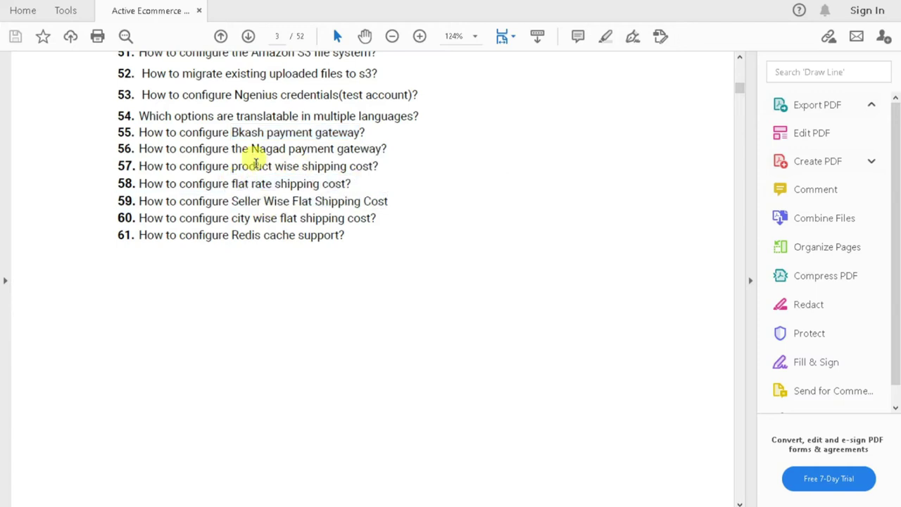
pyautogui.moveTo(232, 166); pyautogui.dragTo(371, 168)
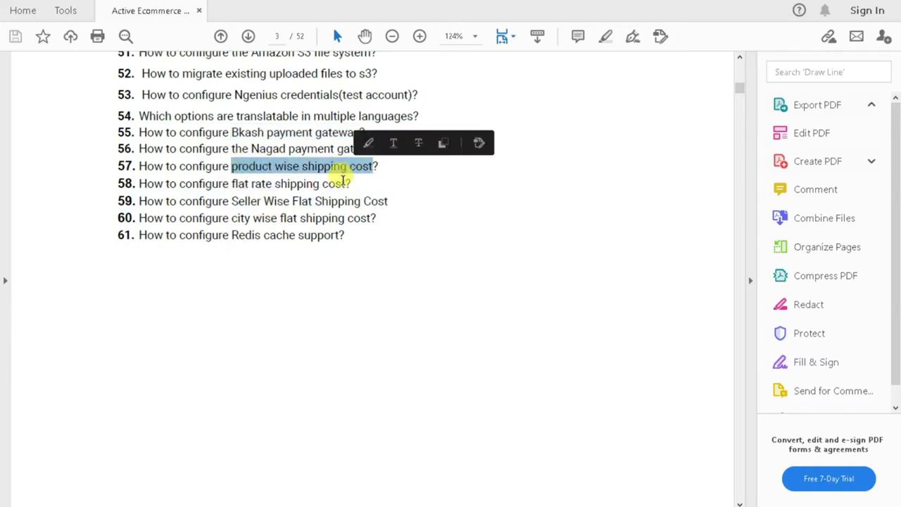
pyautogui.moveTo(231, 218); pyautogui.dragTo(376, 218)
pyautogui.moveTo(233, 235); pyautogui.dragTo(344, 235)
pyautogui.moveTo(739, 502); pyautogui.dragTo(738, 501)
# Load momentoustrust.in/admin and sign in with the saved admin e-mail and password.
pyautogui.click(739, 59)
pyautogui.moveTo(739, 58); pyautogui.dragTo(738, 60)
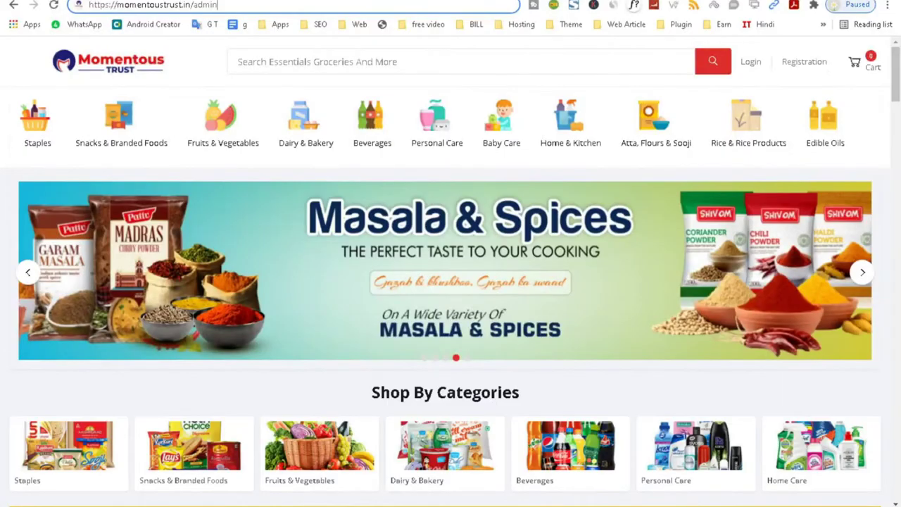
pyautogui.press('Return')
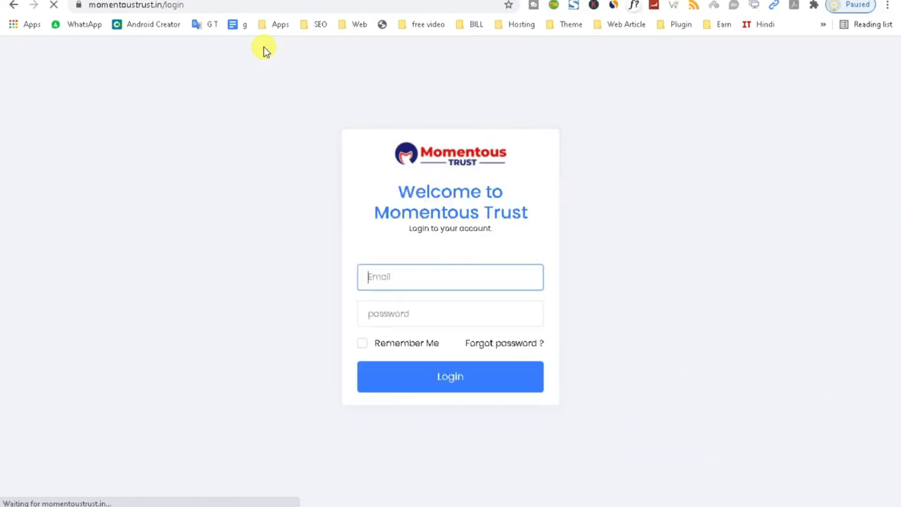
pyautogui.write('ad')
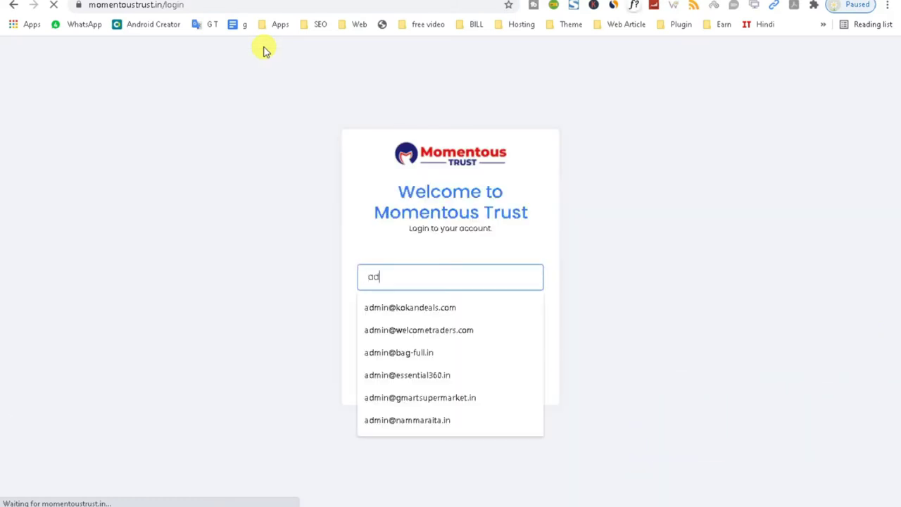
pyautogui.write('m')
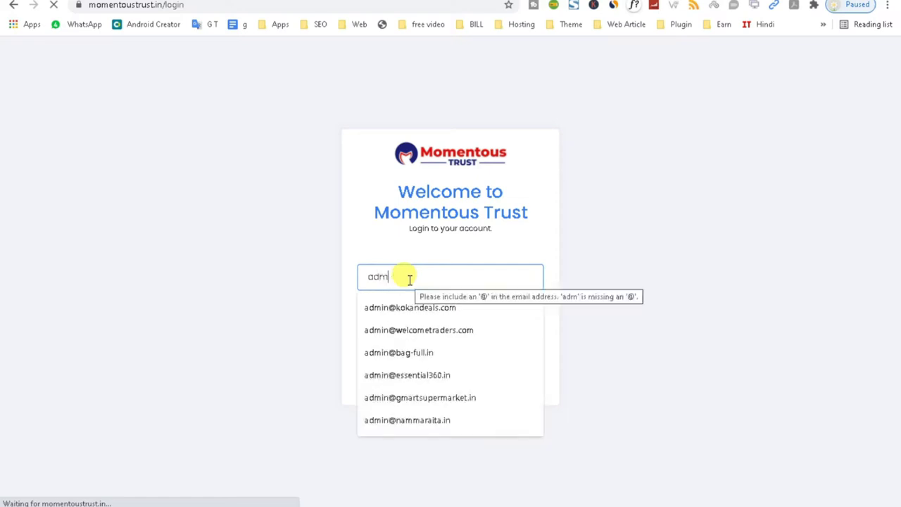
pyautogui.write('in@m')
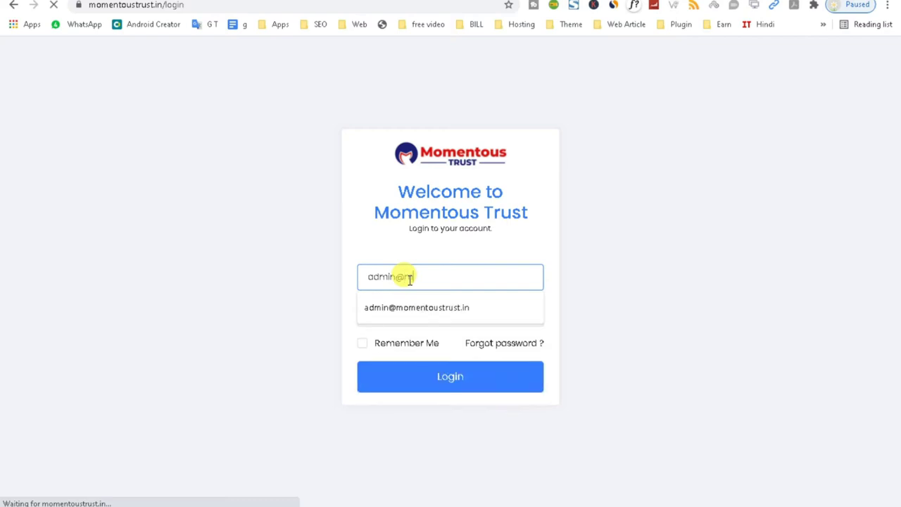
pyautogui.click(412, 307)
pyautogui.click(399, 316)
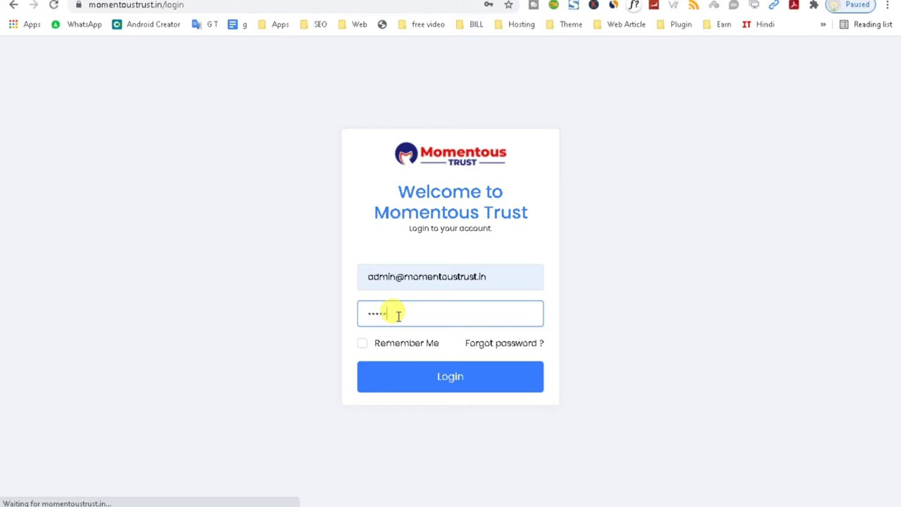
pyautogui.write('*')
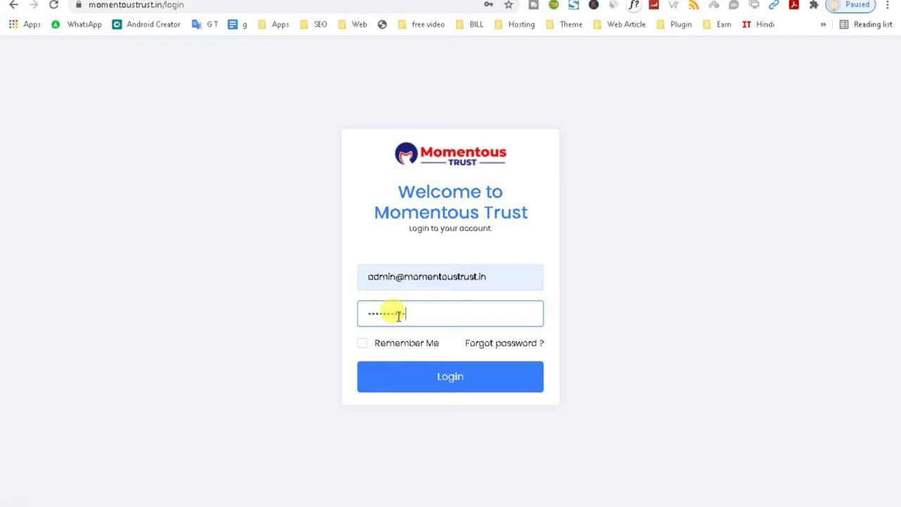
pyautogui.click(416, 382)
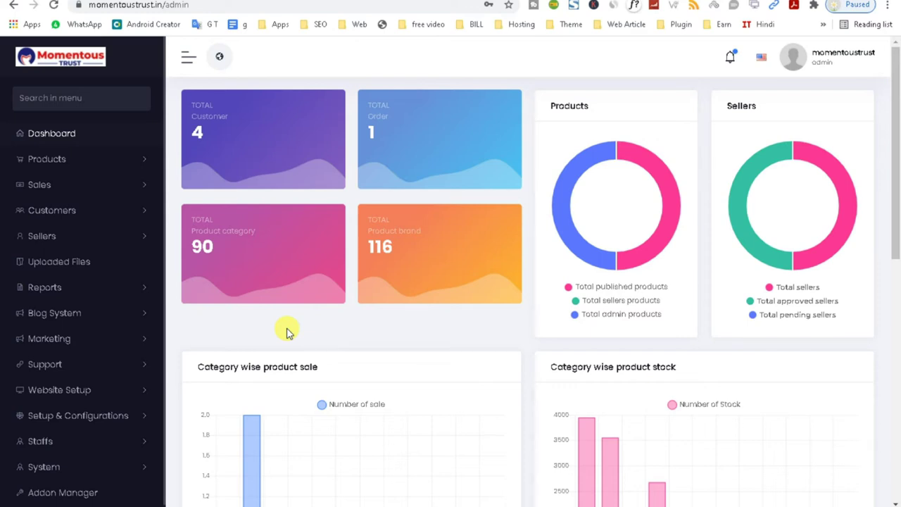
# Expand Products in the admin sidebar and choose Add New product.
pyautogui.moveTo(891, 116); pyautogui.dragTo(899, 394)
pyautogui.scroll(-1, 106, 394)
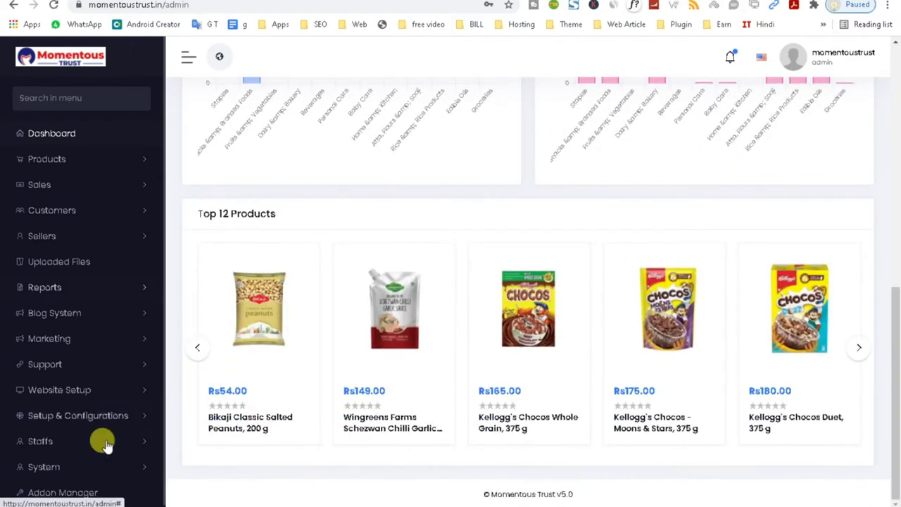
pyautogui.moveTo(896, 394); pyautogui.dragTo(694, 201)
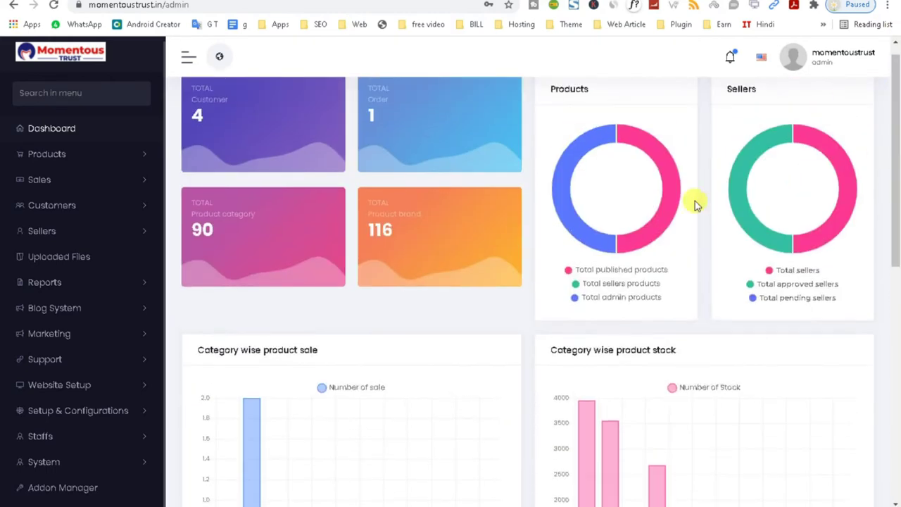
pyautogui.click(112, 153)
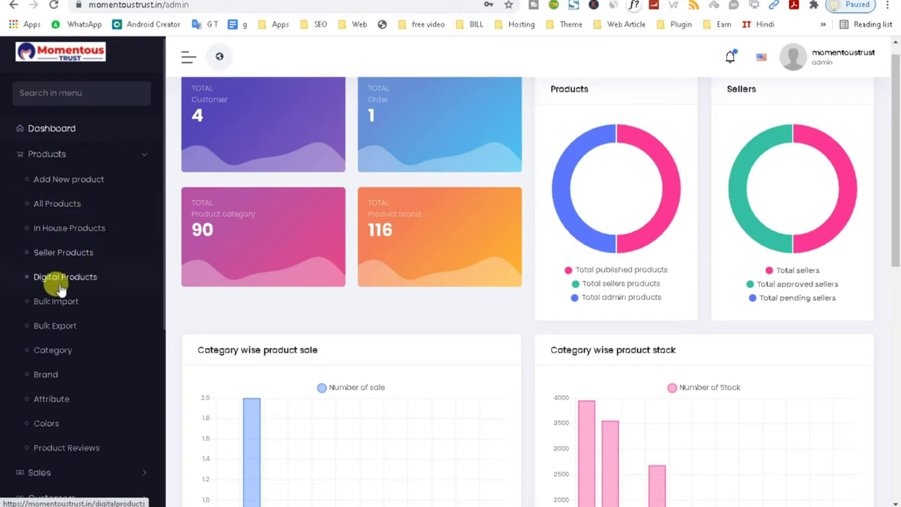
pyautogui.click(62, 180)
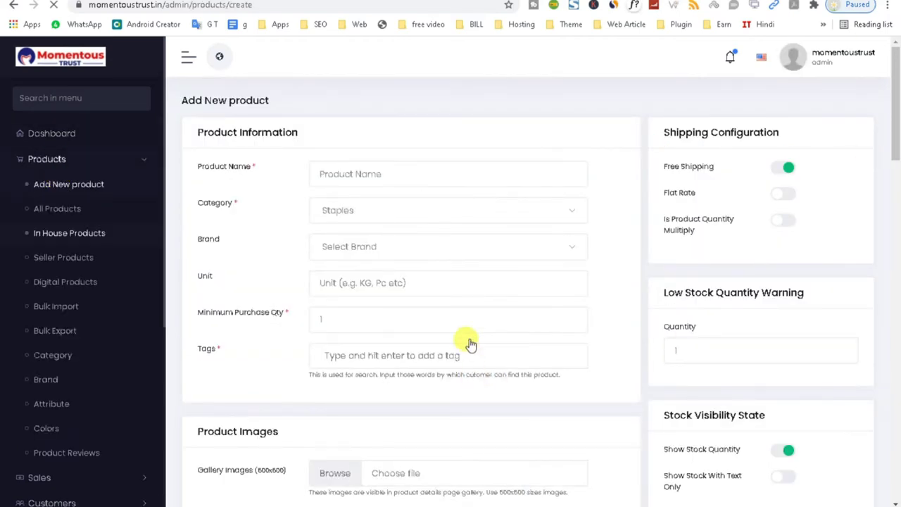
# Look through the Category and Brand dropdowns without changing them.
pyautogui.click(352, 169)
pyautogui.click(275, 189)
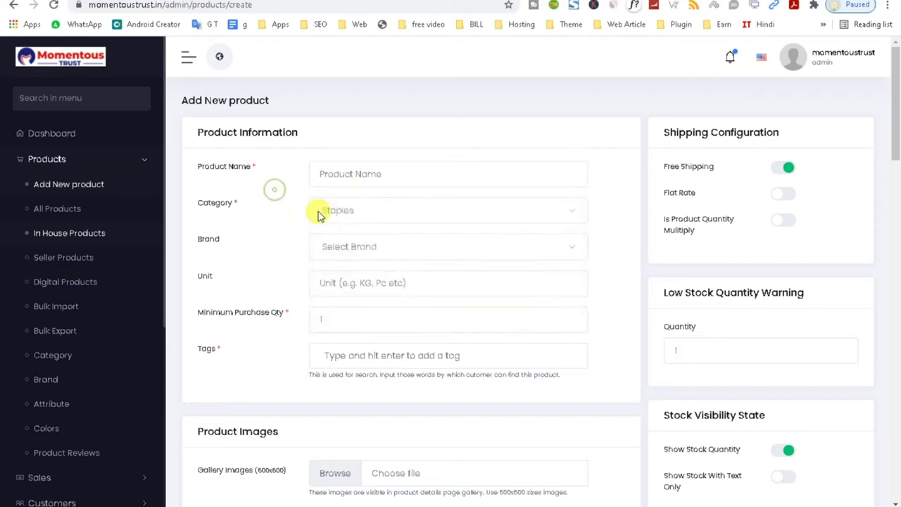
pyautogui.click(321, 213)
pyautogui.click(282, 275)
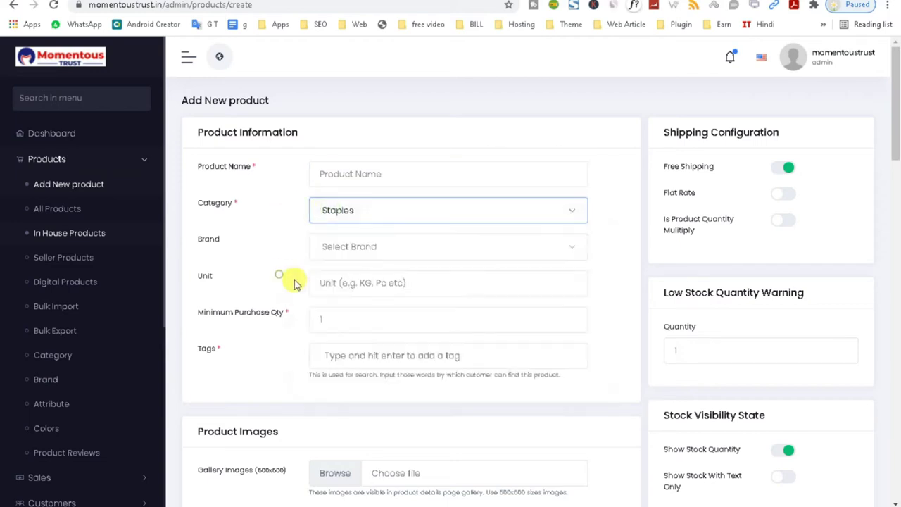
pyautogui.click(336, 282)
pyautogui.click(332, 248)
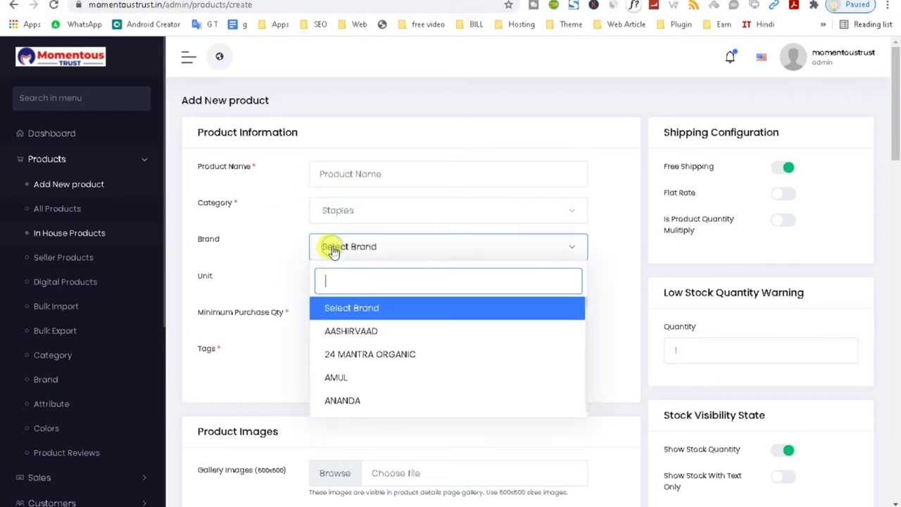
pyautogui.scroll(-1, 275, 335)
pyautogui.scroll(-1, 275, 335)
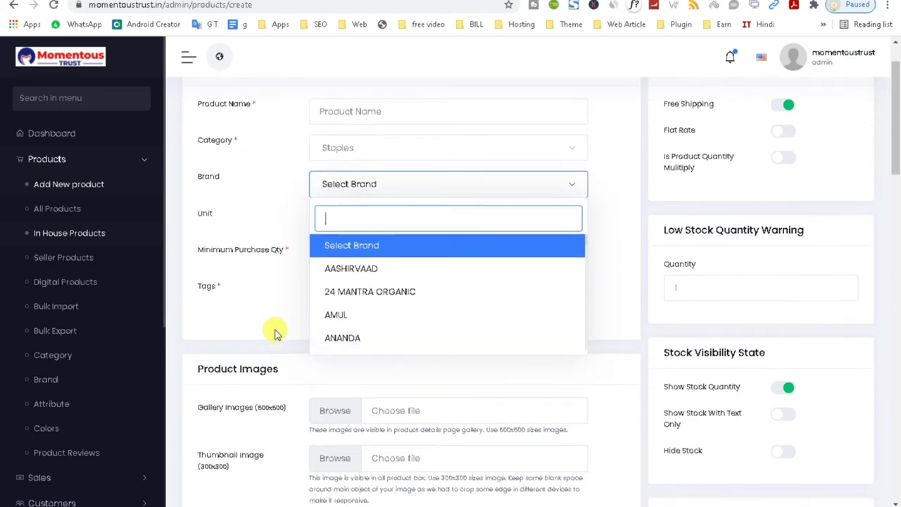
pyautogui.click(267, 215)
# Enter 10 as Minimum Purchase Qty and scroll down to the Product Videos section.
pyautogui.click(319, 257)
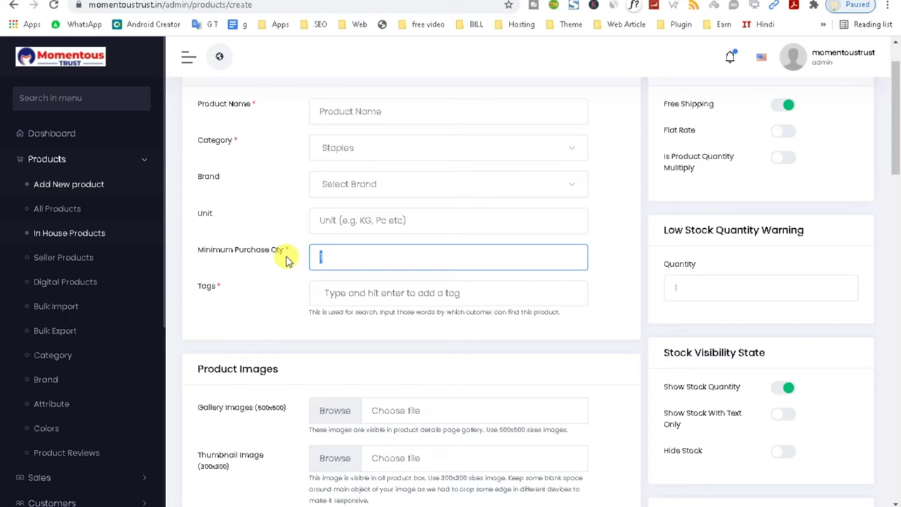
pyautogui.click(352, 258)
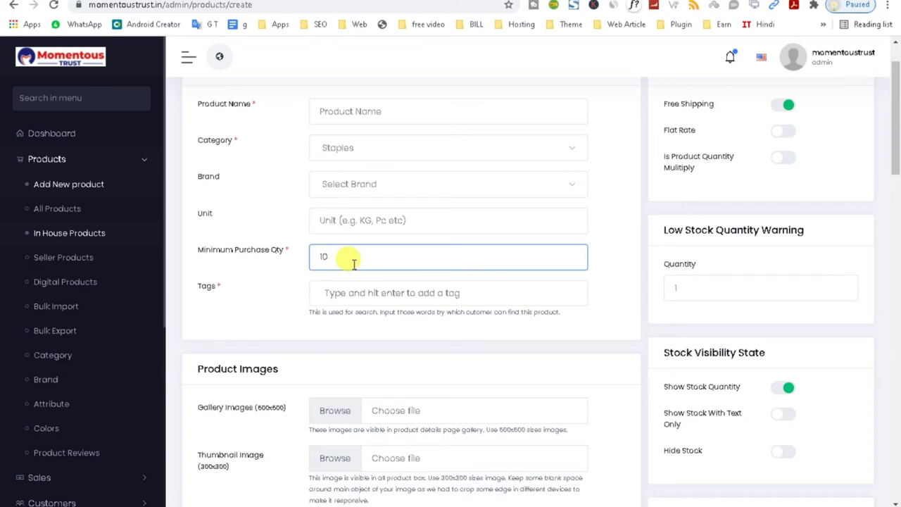
pyautogui.scroll(-2, 331, 352)
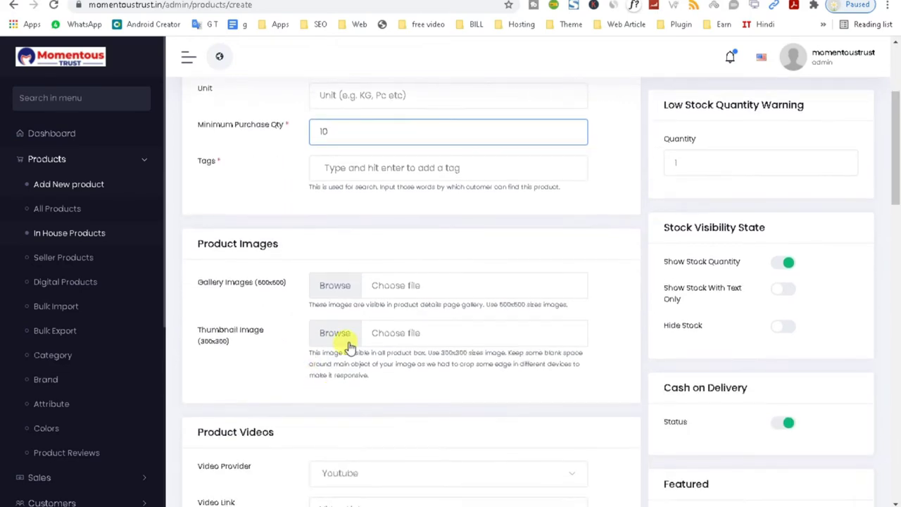
pyautogui.scroll(1, 304, 402)
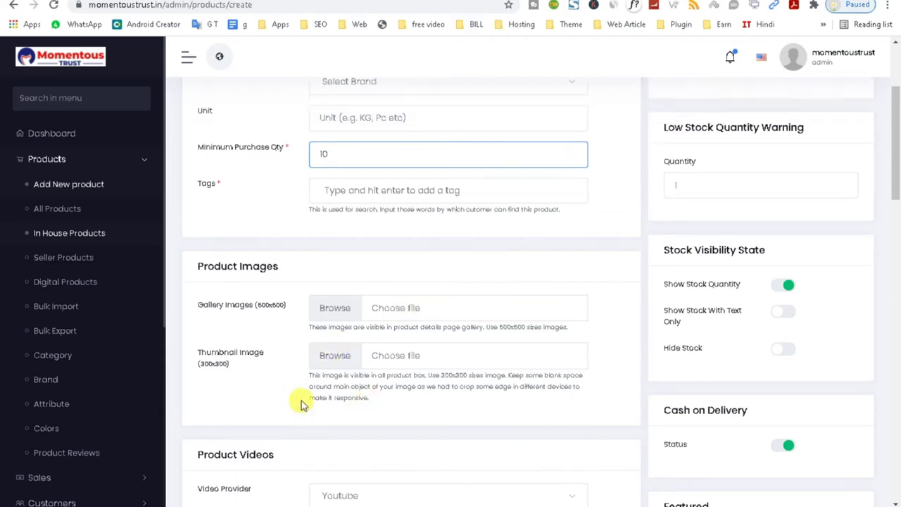
pyautogui.scroll(-5, 893, 168)
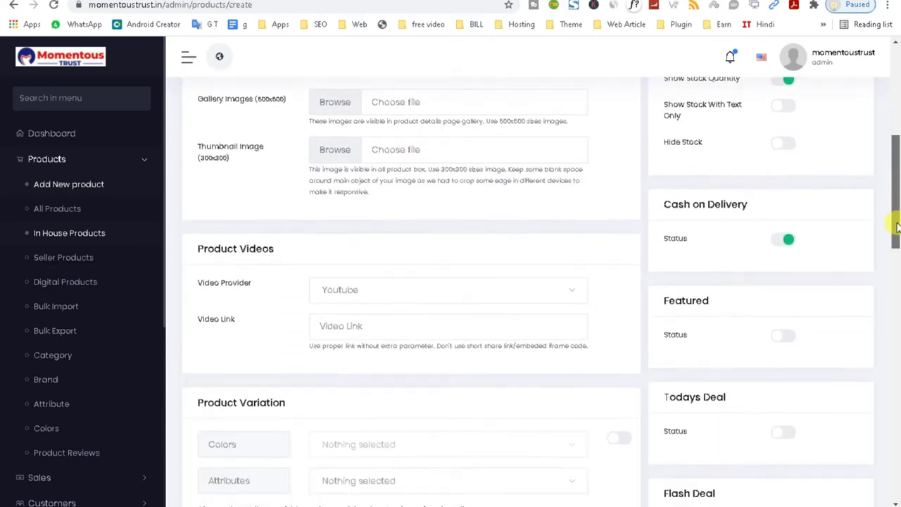
pyautogui.moveTo(196, 199); pyautogui.dragTo(292, 203)
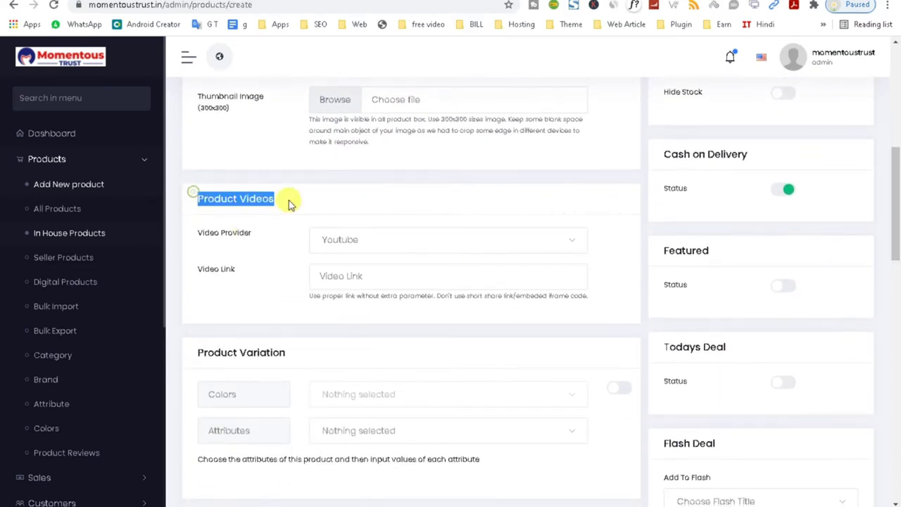
pyautogui.tripleClick(200, 197)
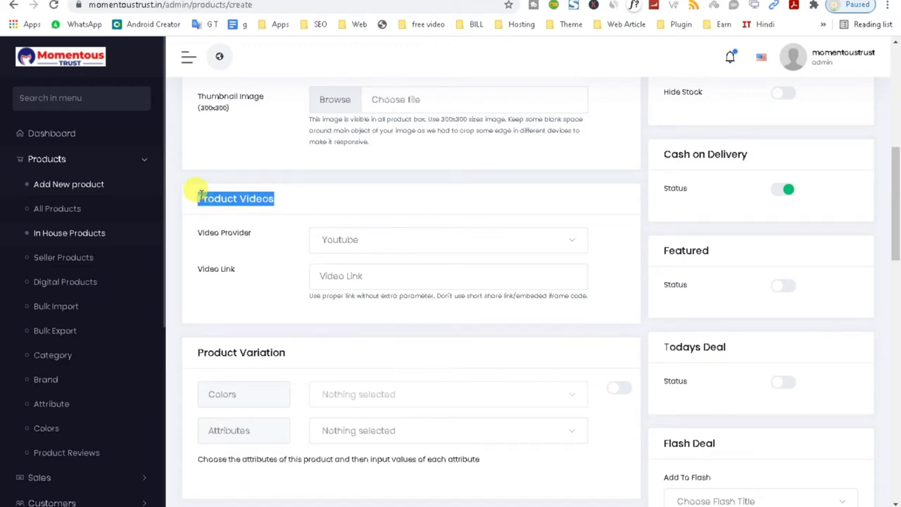
pyautogui.moveTo(891, 227); pyautogui.dragTo(891, 278)
# Turn on colour variations and choose Aqua as the product colour.
pyautogui.click(621, 202)
pyautogui.click(424, 204)
pyautogui.click(377, 287)
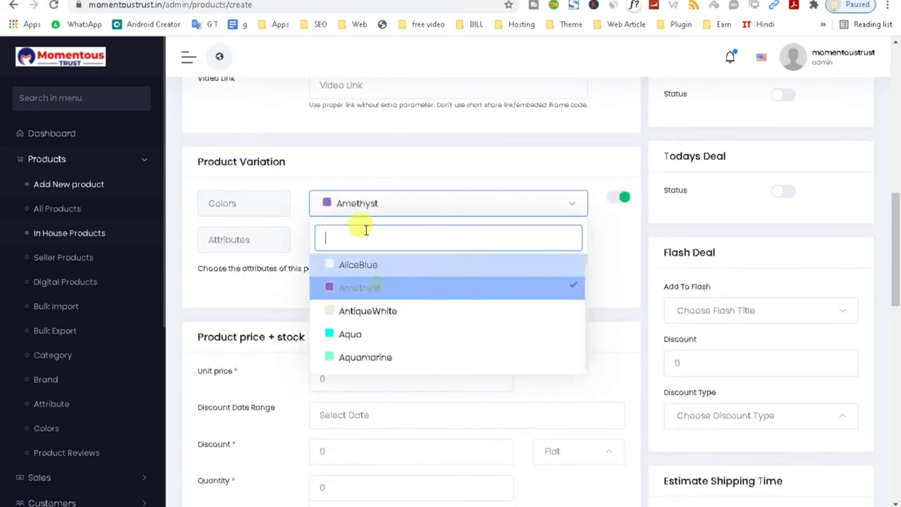
pyautogui.click(367, 333)
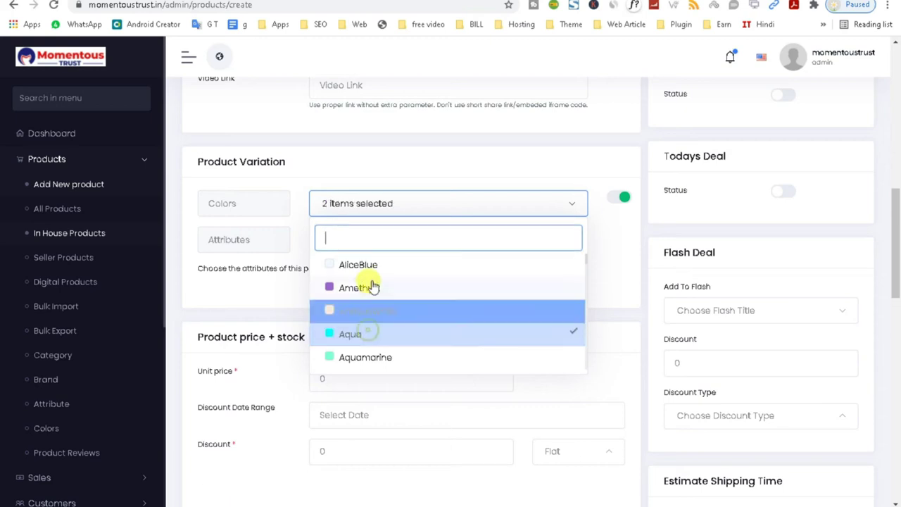
pyautogui.click(331, 287)
pyautogui.click(296, 280)
# Add Size and Fabric as product attributes and re-enable colour variations.
pyautogui.click(364, 241)
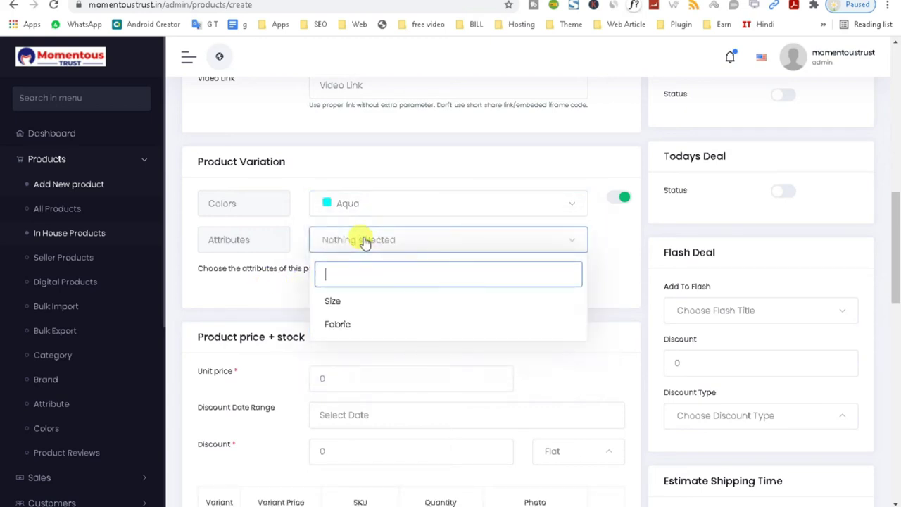
pyautogui.click(335, 304)
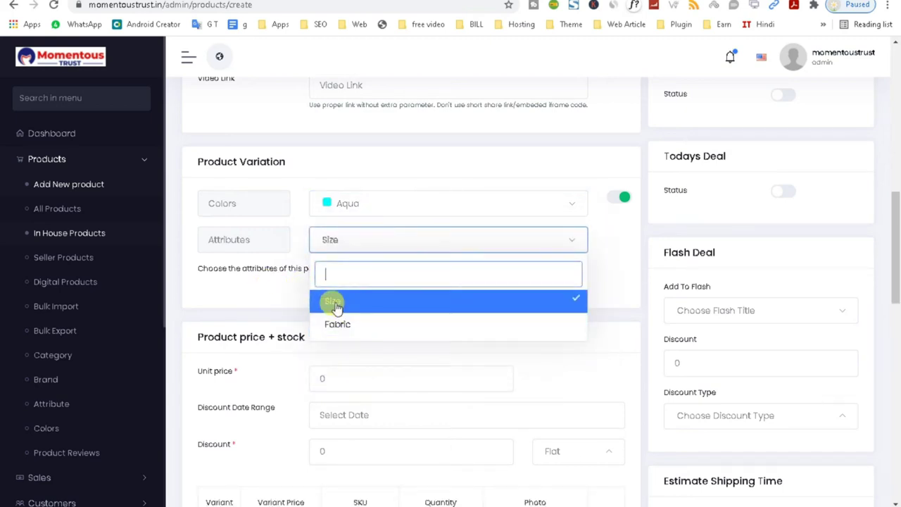
pyautogui.click(341, 323)
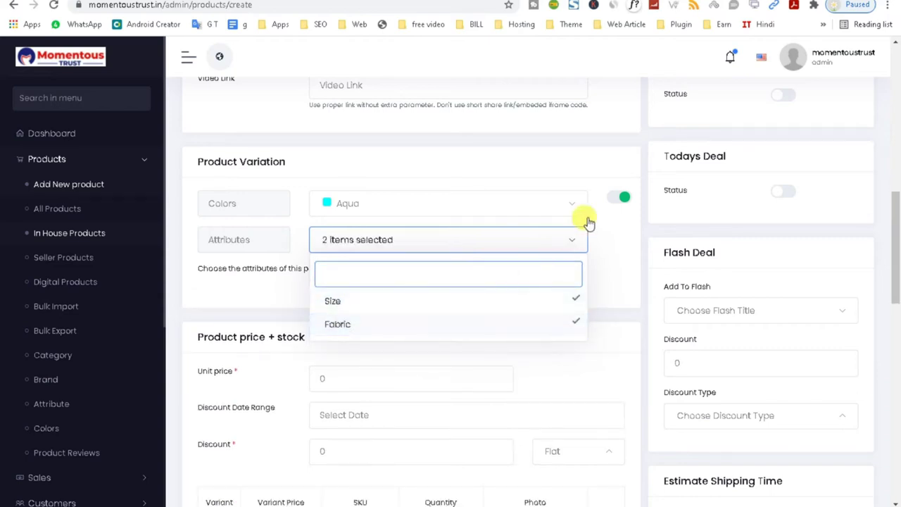
pyautogui.click(619, 199)
pyautogui.moveTo(893, 211)
pyautogui.mouseDown()
pyautogui.moveTo(892, 280)
pyautogui.moveTo(894, 201)
pyautogui.moveTo(885, 199)
pyautogui.mouseUp()
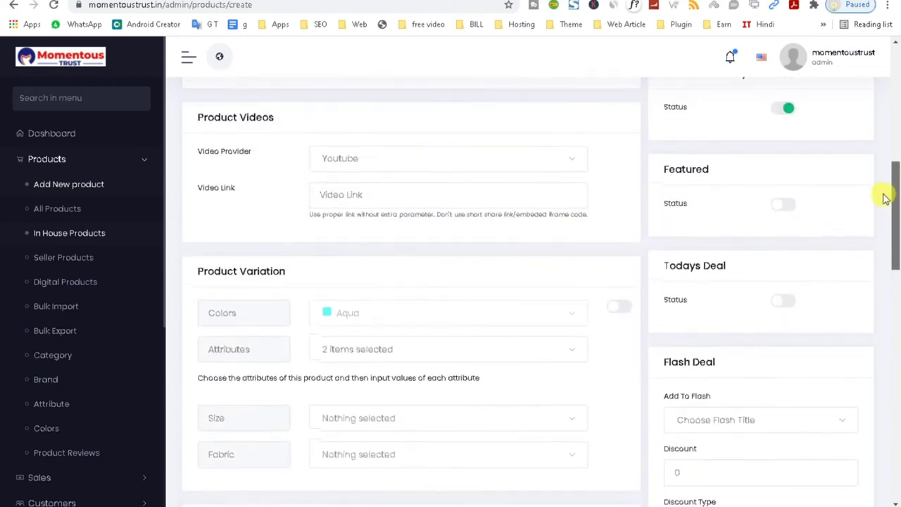
pyautogui.click(610, 306)
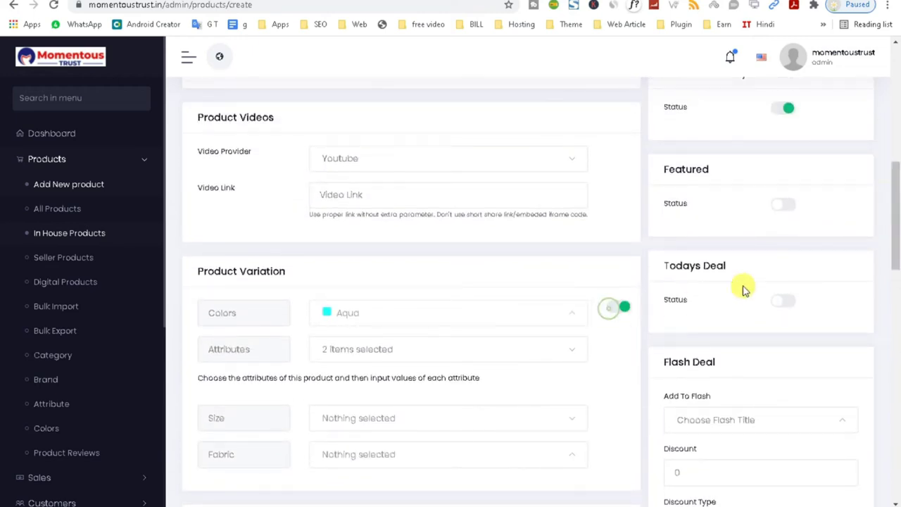
pyautogui.moveTo(891, 228); pyautogui.dragTo(887, 306)
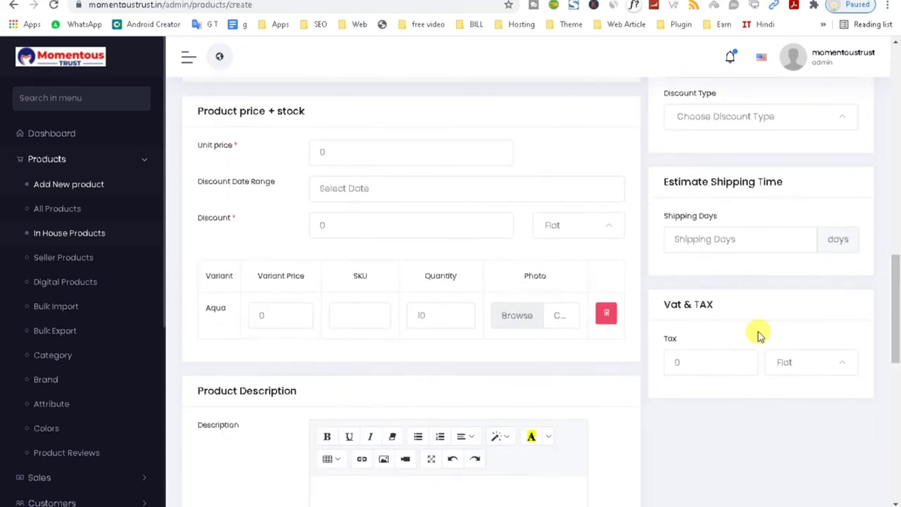
pyautogui.click(261, 315)
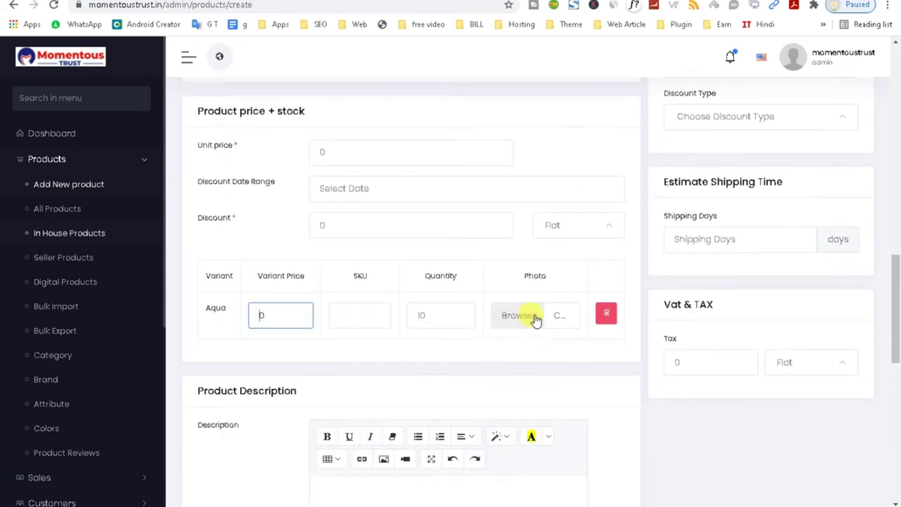
pyautogui.moveTo(196, 275); pyautogui.dragTo(526, 324)
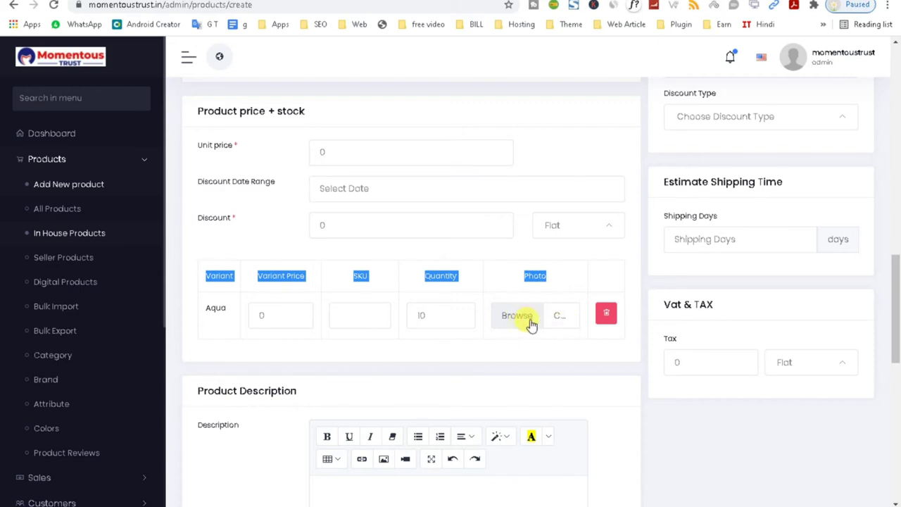
pyautogui.click(337, 152)
pyautogui.moveTo(337, 151); pyautogui.dragTo(309, 152)
pyautogui.click(369, 190)
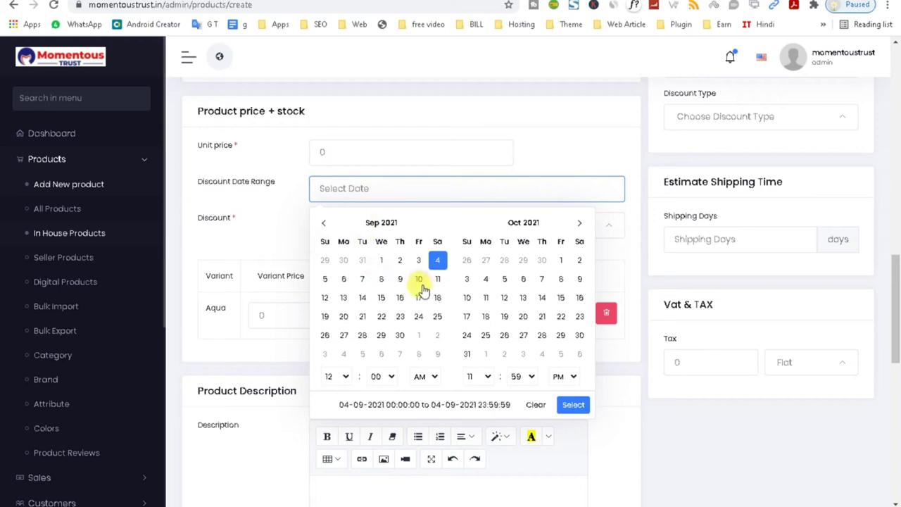
pyautogui.click(246, 195)
pyautogui.click(338, 224)
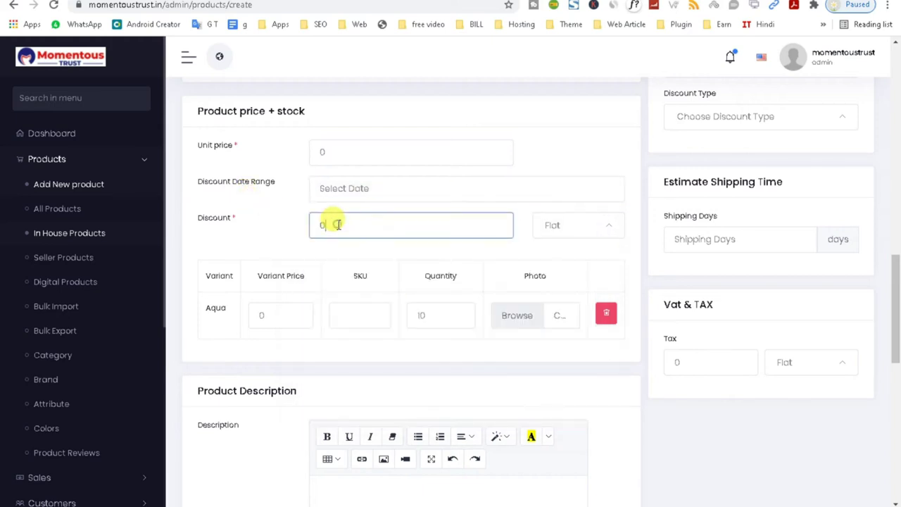
pyautogui.moveTo(338, 224); pyautogui.dragTo(277, 225)
pyautogui.click(545, 227)
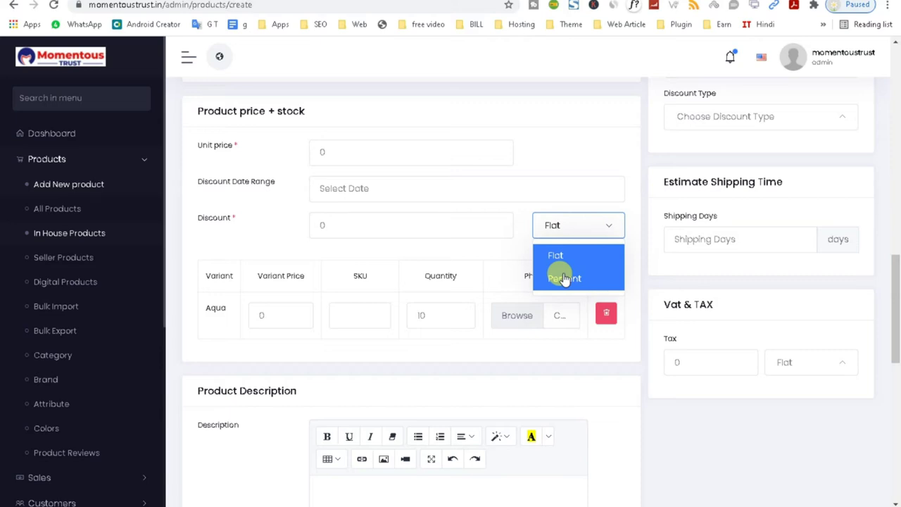
pyautogui.moveTo(893, 257); pyautogui.dragTo(892, 331)
pyautogui.click(359, 247)
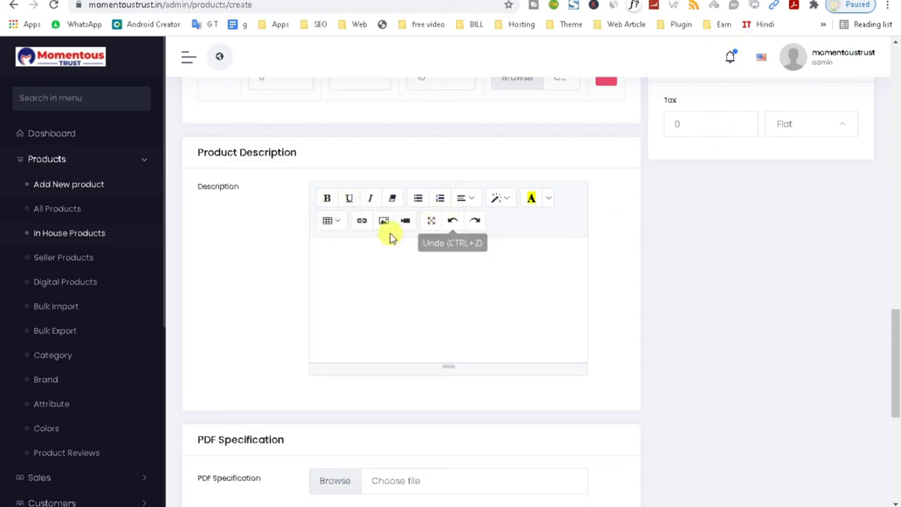
# Insert an empty table into the product Description.
pyautogui.click(335, 223)
pyautogui.click(361, 266)
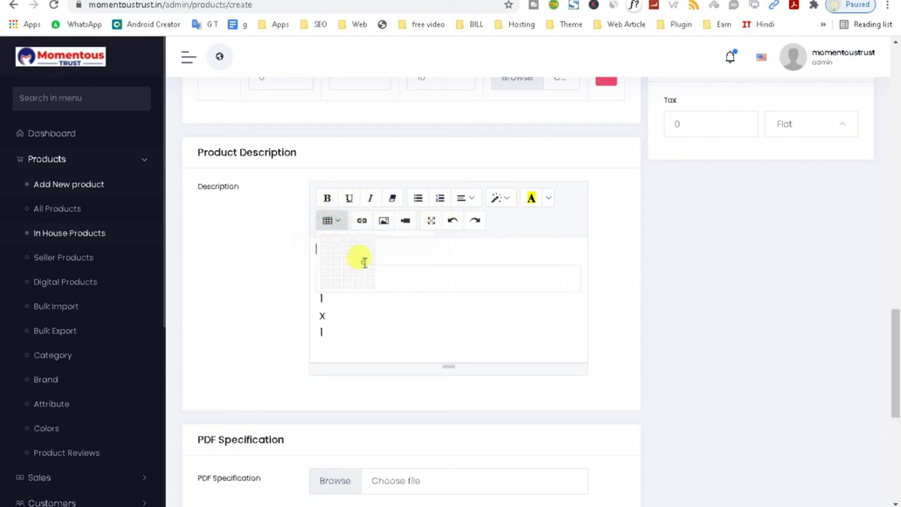
pyautogui.click(437, 280)
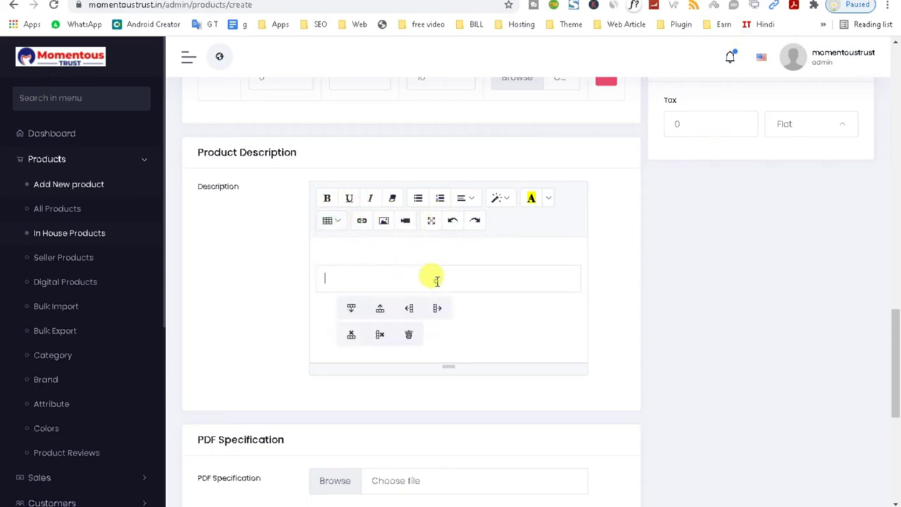
pyautogui.click(508, 317)
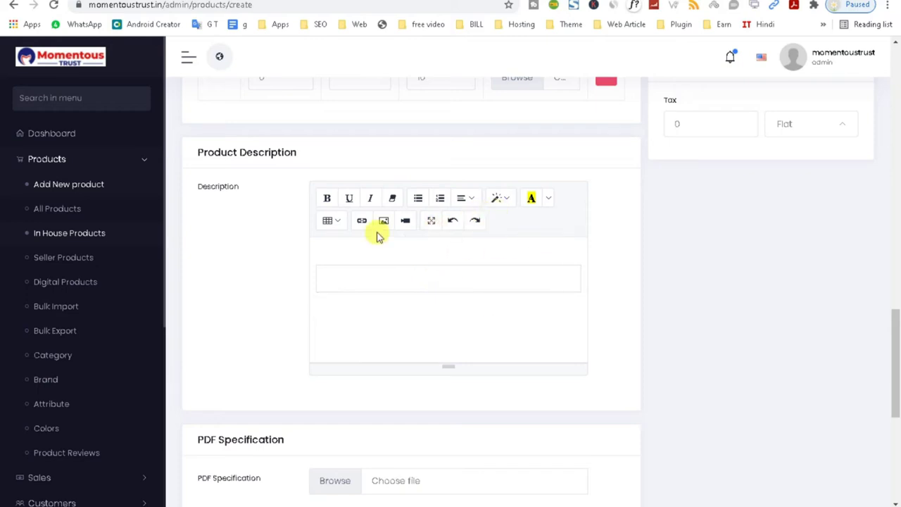
# Scroll down to SEO Meta Tags and focus the Meta Title and Description fields.
pyautogui.moveTo(895, 372); pyautogui.dragTo(895, 413)
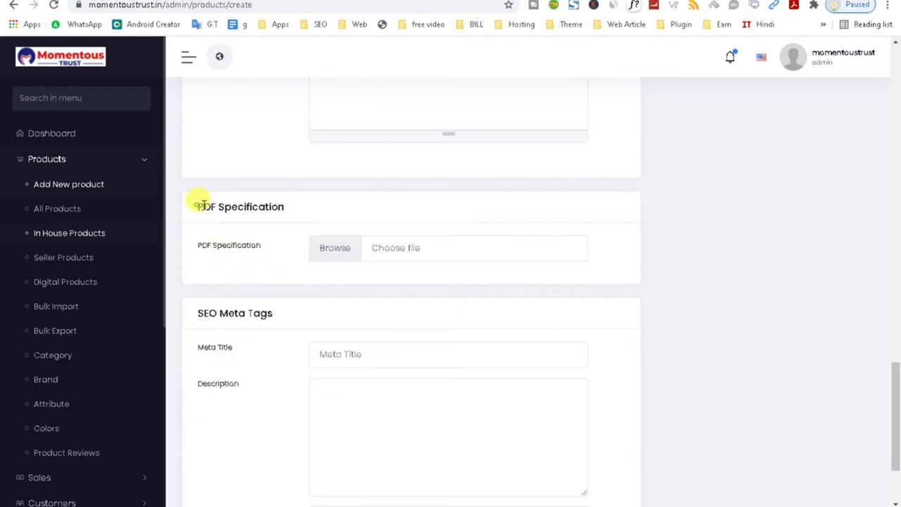
pyautogui.moveTo(198, 207); pyautogui.dragTo(294, 213)
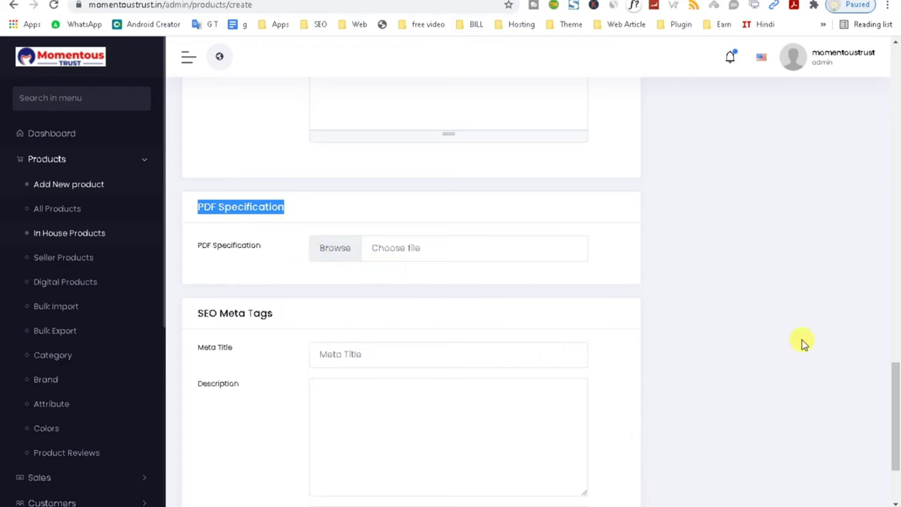
pyautogui.moveTo(896, 422); pyautogui.dragTo(898, 450)
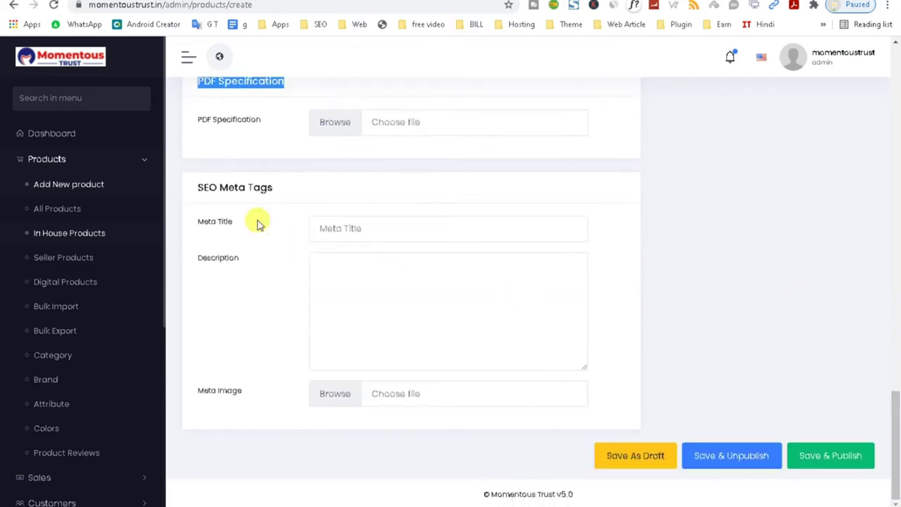
pyautogui.moveTo(197, 187); pyautogui.dragTo(599, 408)
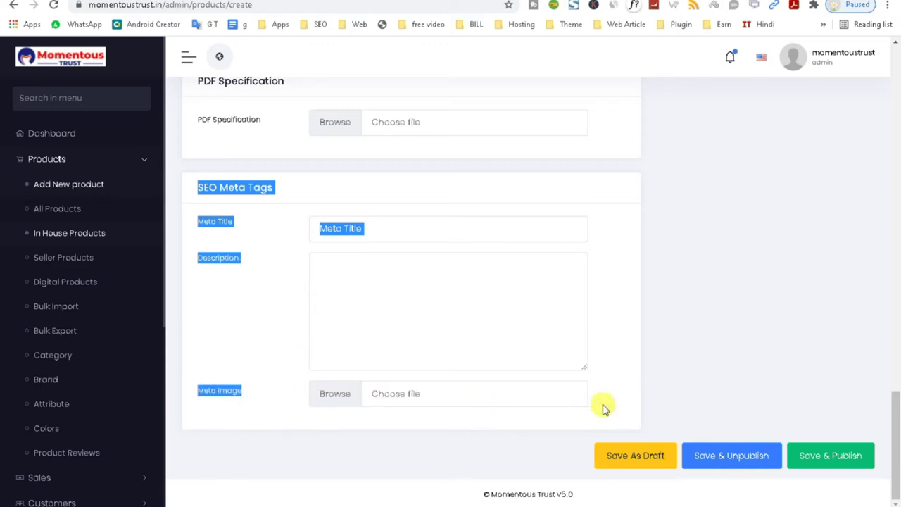
pyautogui.tripleClick(223, 184)
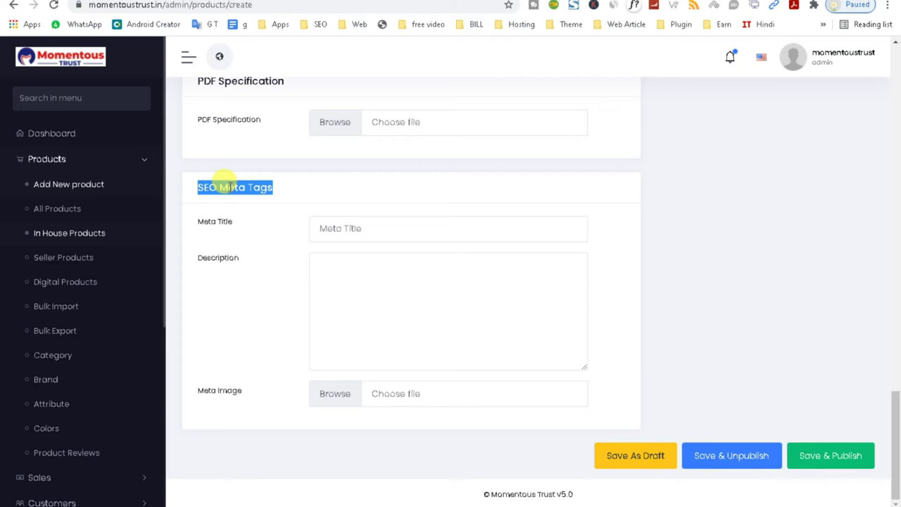
pyautogui.click(375, 228)
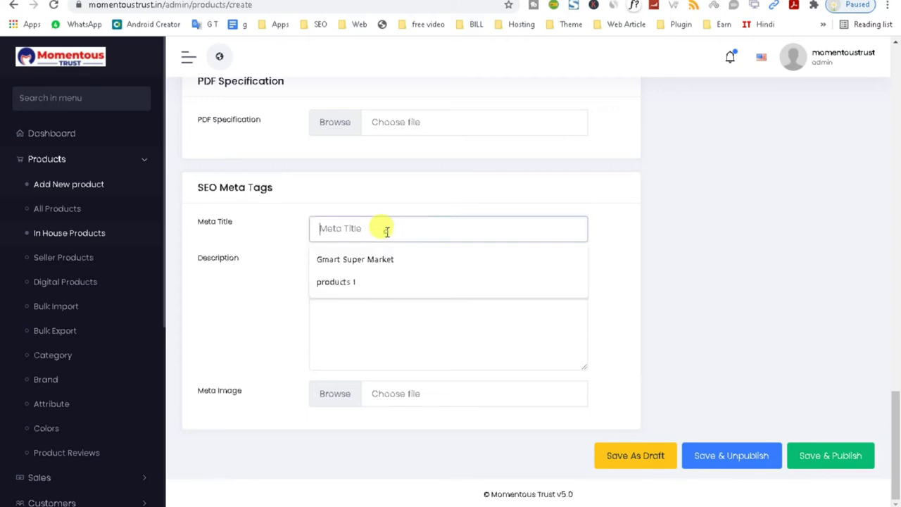
pyautogui.click(360, 318)
pyautogui.click(350, 227)
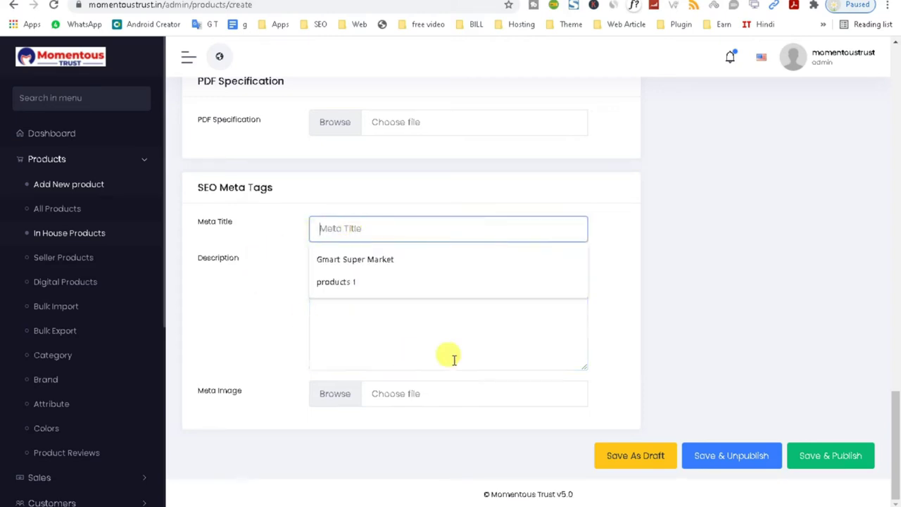
pyautogui.click(369, 335)
pyautogui.moveTo(897, 456); pyautogui.dragTo(894, 109)
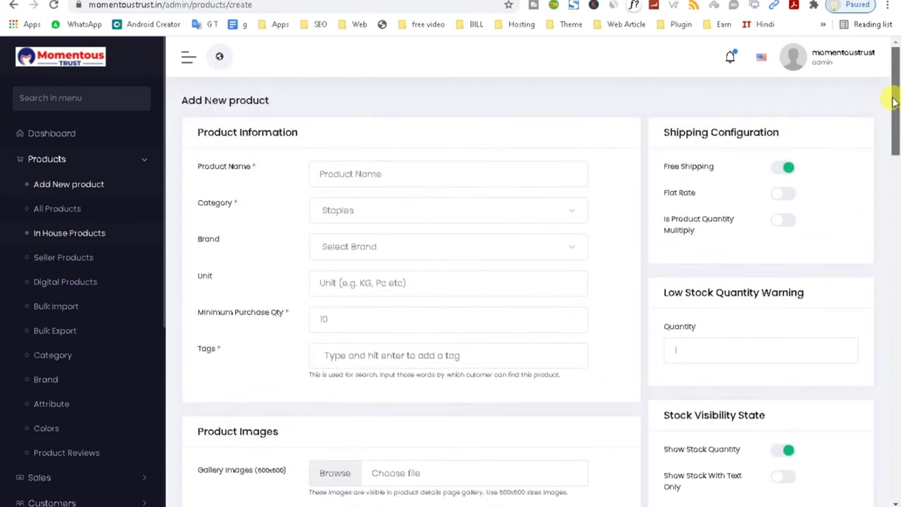
# Review the new product's Flat Rate shipping and Low Stock Quantity Warning fields.
pyautogui.moveTo(670, 193); pyautogui.dragTo(712, 223)
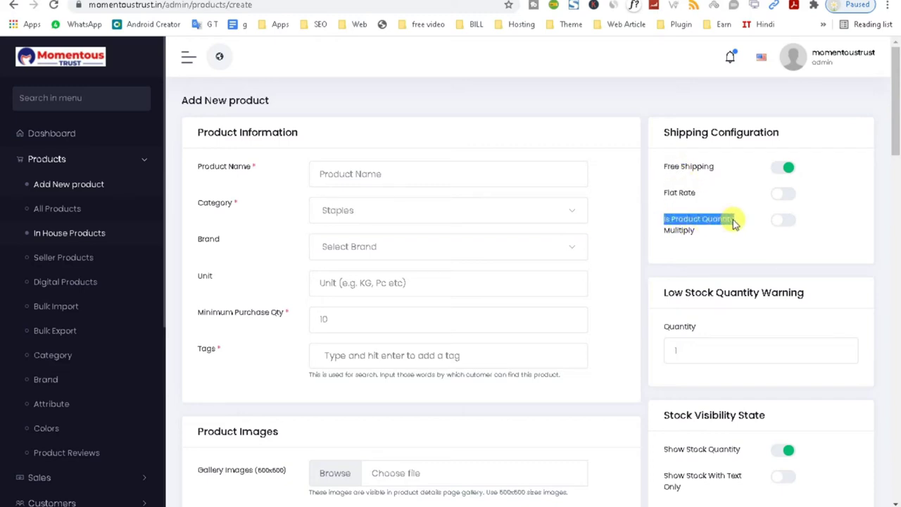
pyautogui.moveTo(732, 221); pyautogui.dragTo(737, 234)
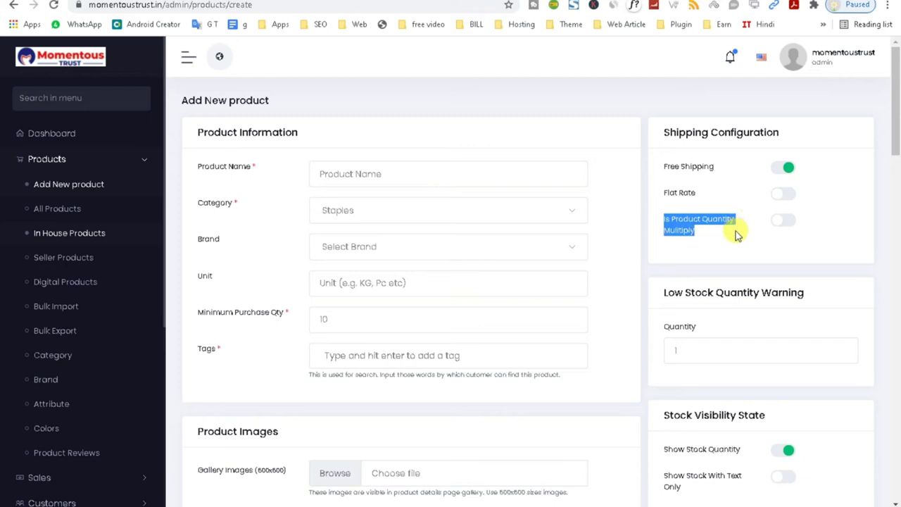
pyautogui.moveTo(895, 141); pyautogui.dragTo(895, 177)
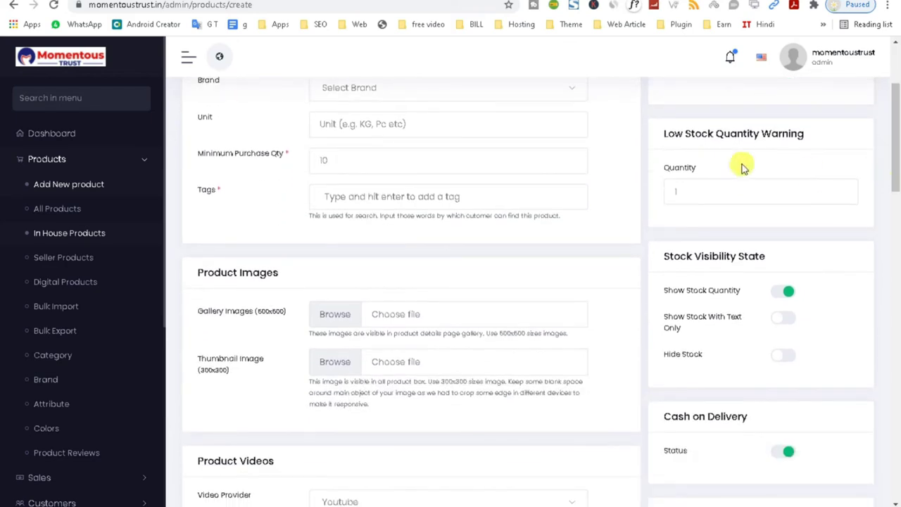
pyautogui.moveTo(659, 135); pyautogui.dragTo(810, 143)
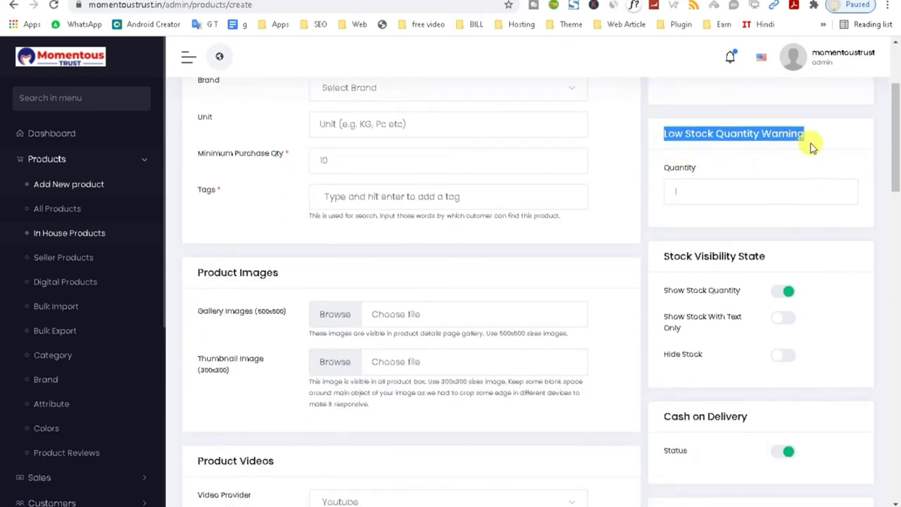
pyautogui.click(726, 187)
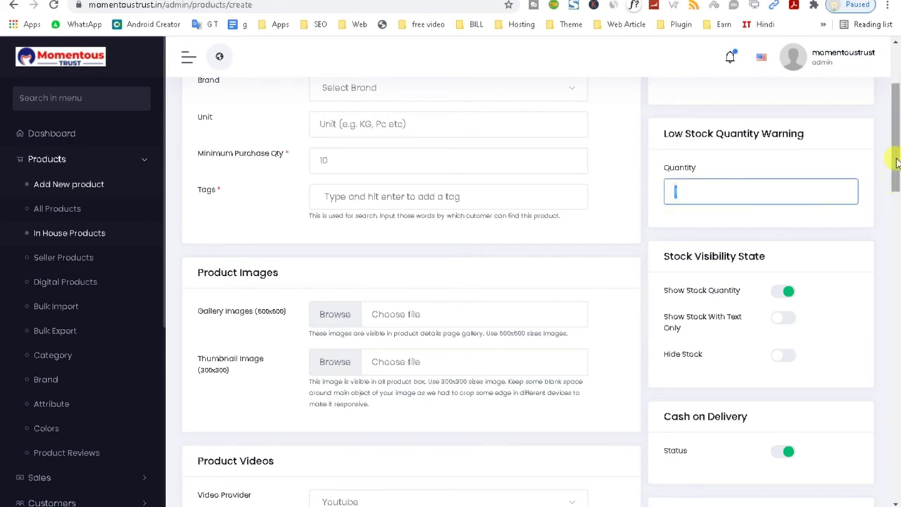
pyautogui.moveTo(895, 162); pyautogui.dragTo(897, 169)
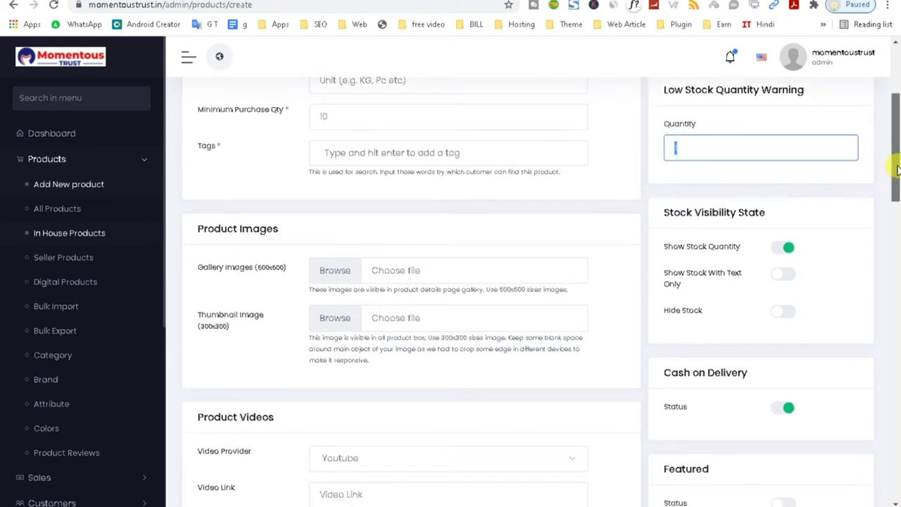
pyautogui.moveTo(896, 169); pyautogui.dragTo(896, 180)
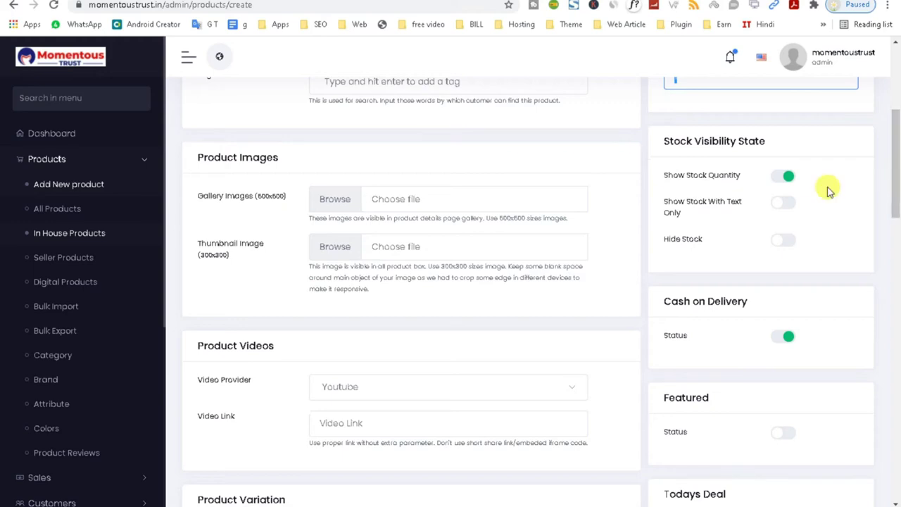
pyautogui.moveTo(666, 138); pyautogui.dragTo(772, 145)
pyautogui.moveTo(892, 176); pyautogui.dragTo(896, 202)
pyautogui.moveTo(645, 160); pyautogui.dragTo(752, 166)
# Turn cash on delivery off and back on, then review the Featured and Todays Deal sections.
pyautogui.click(787, 200)
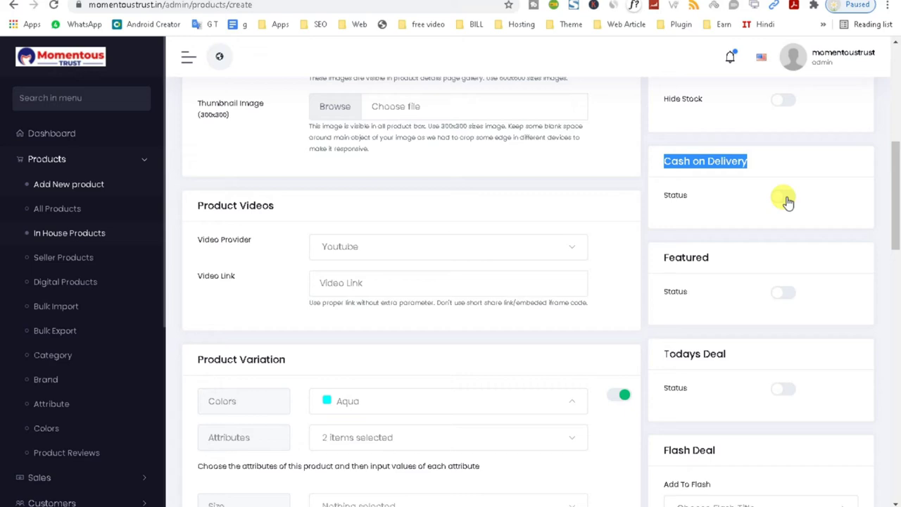
pyautogui.click(785, 200)
pyautogui.moveTo(897, 201); pyautogui.dragTo(898, 231)
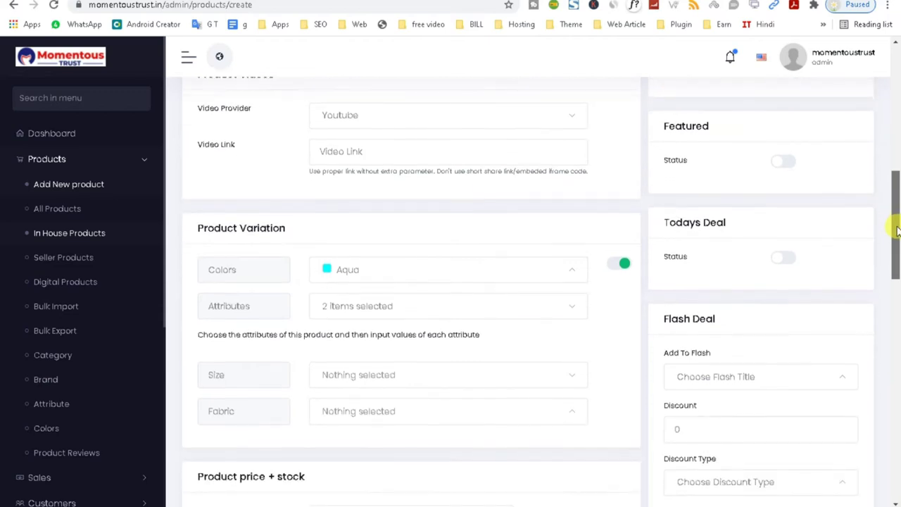
pyautogui.doubleClick(658, 124)
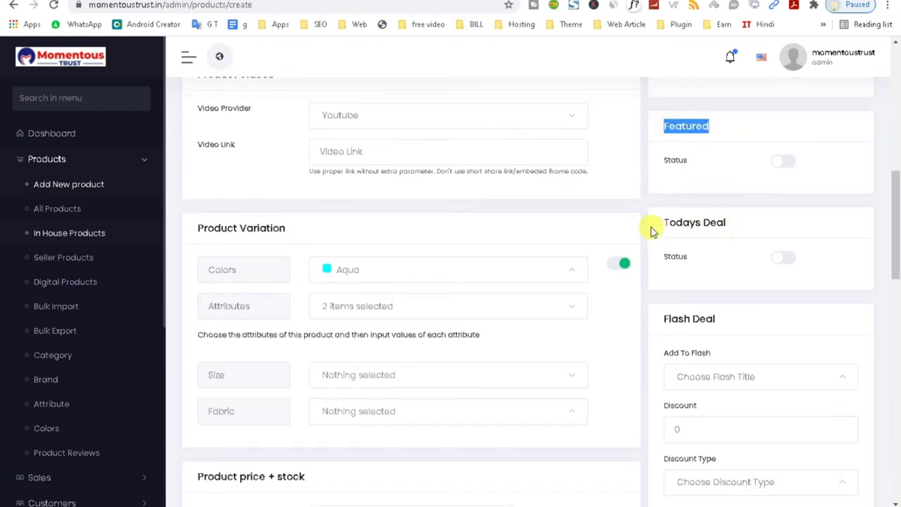
pyautogui.moveTo(650, 225); pyautogui.dragTo(729, 227)
pyautogui.moveTo(892, 237); pyautogui.dragTo(892, 261)
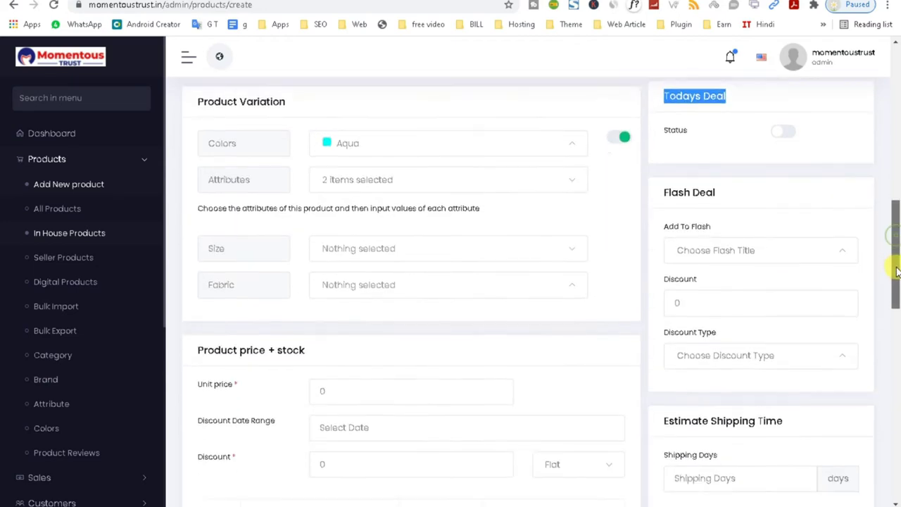
pyautogui.click(661, 179)
pyautogui.moveTo(662, 179); pyautogui.dragTo(746, 182)
pyautogui.moveTo(895, 279); pyautogui.dragTo(896, 335)
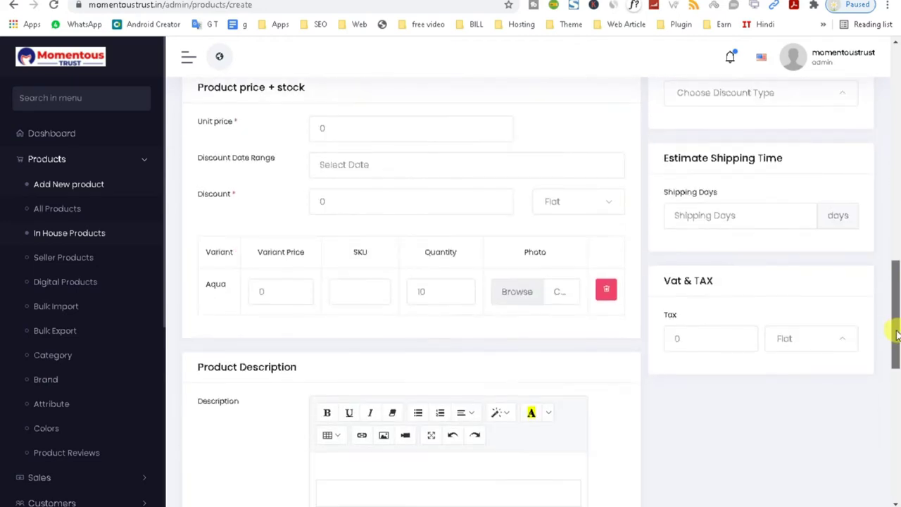
# Switch the Vat & TAX type to Percent, then back to Flat with tax left at 0.
pyautogui.tripleClick(662, 158)
pyautogui.click(737, 215)
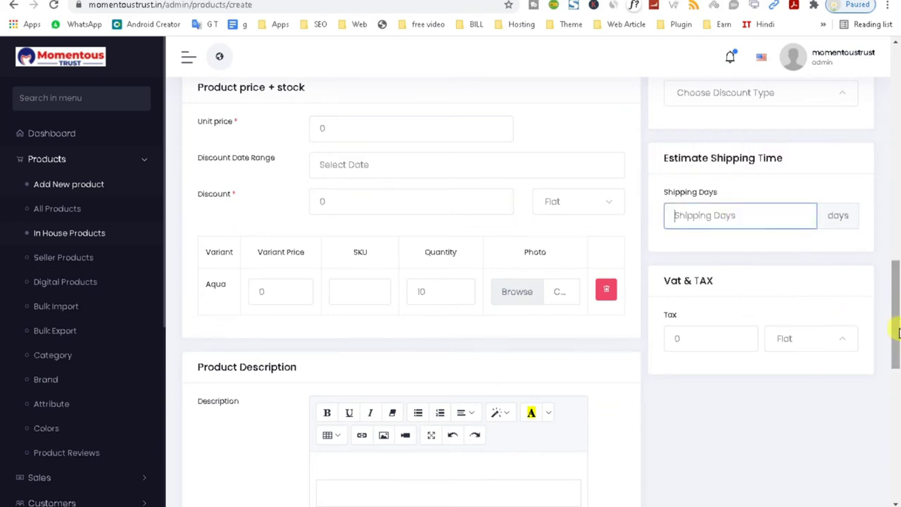
pyautogui.moveTo(894, 331); pyautogui.dragTo(895, 352)
pyautogui.moveTo(653, 197); pyautogui.dragTo(724, 193)
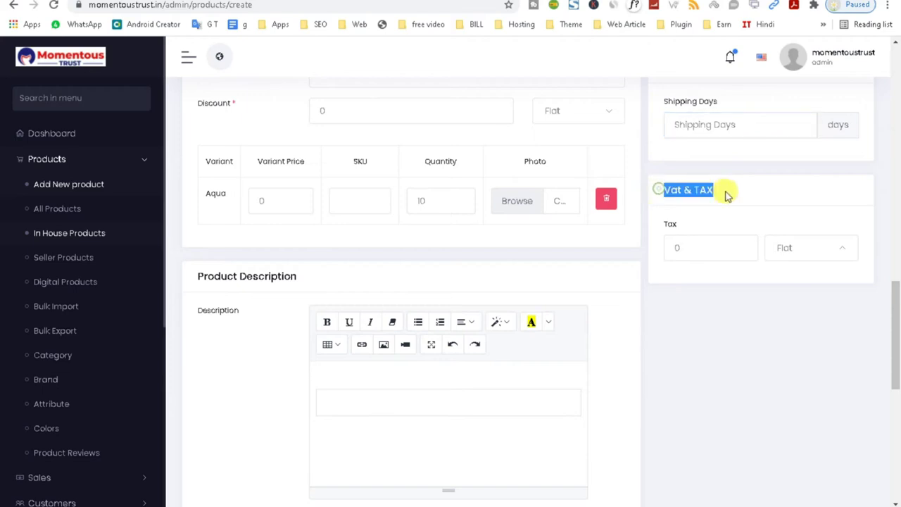
pyautogui.click(712, 241)
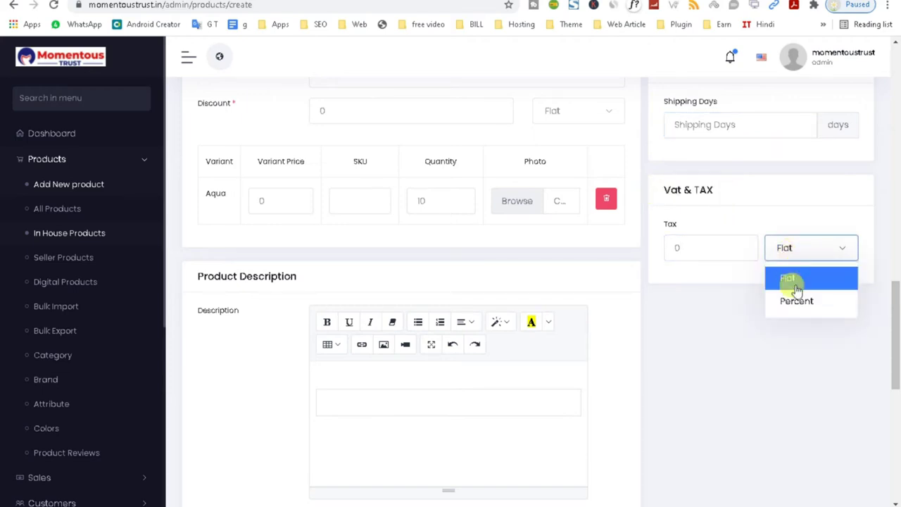
pyautogui.click(791, 297)
pyautogui.click(786, 252)
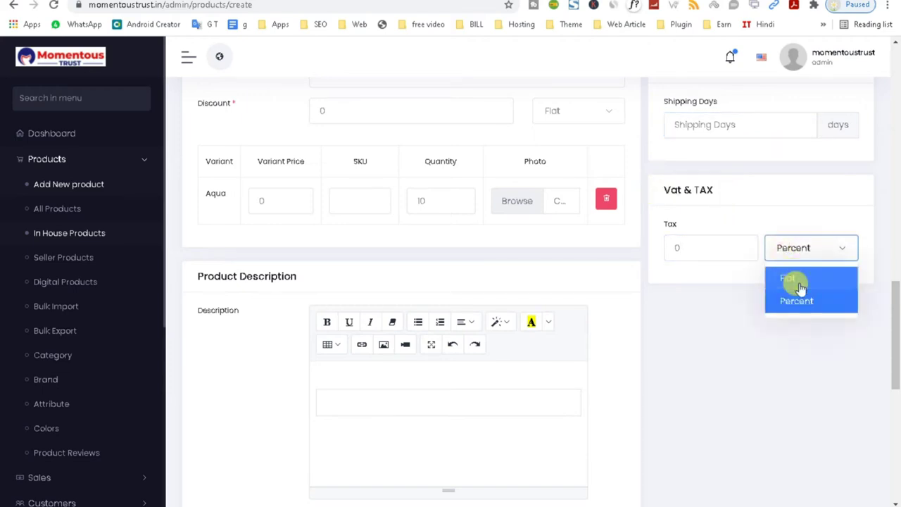
pyautogui.click(795, 279)
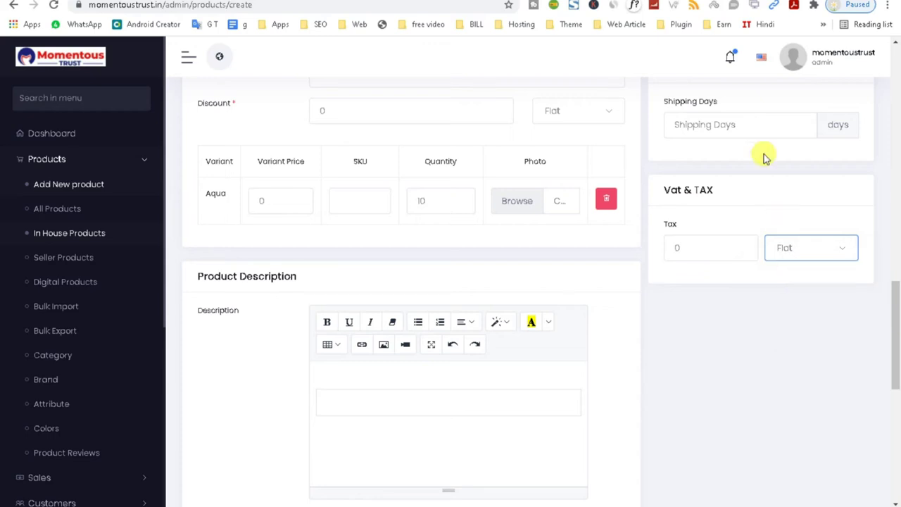
pyautogui.click(760, 61)
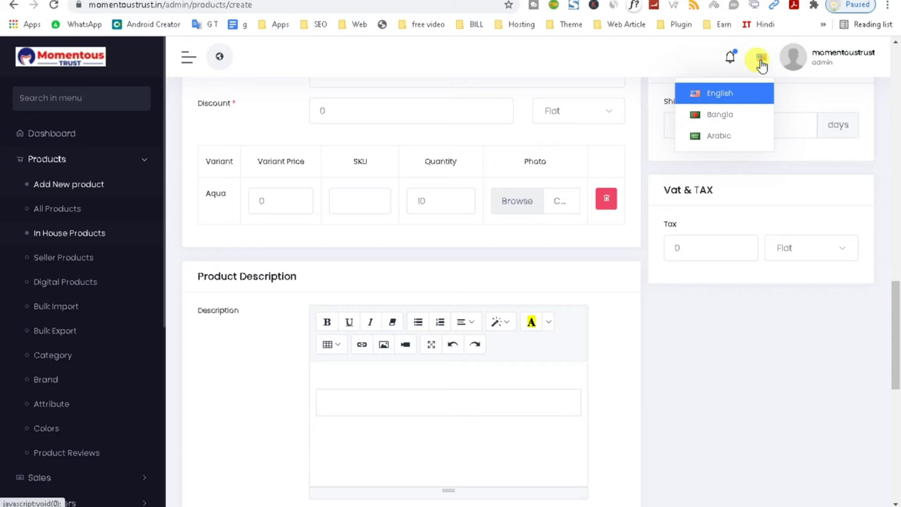
pyautogui.click(703, 244)
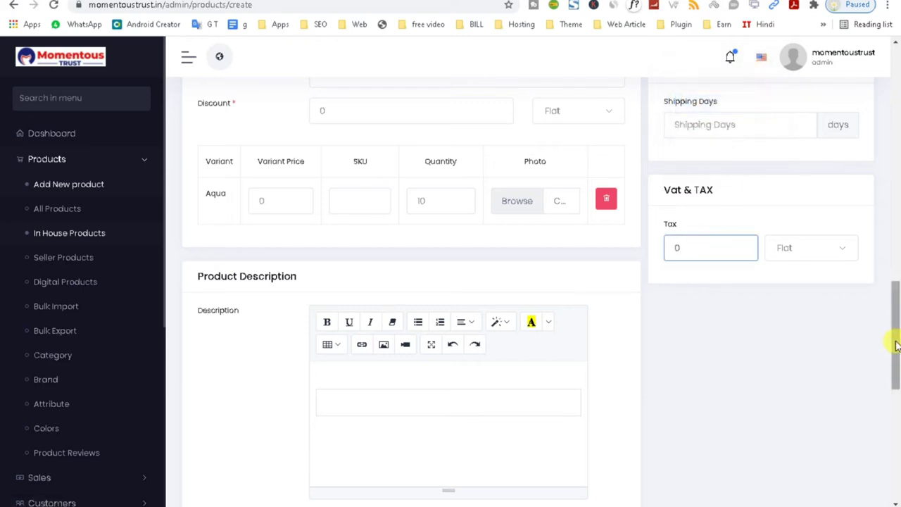
pyautogui.moveTo(898, 308); pyautogui.dragTo(882, 469)
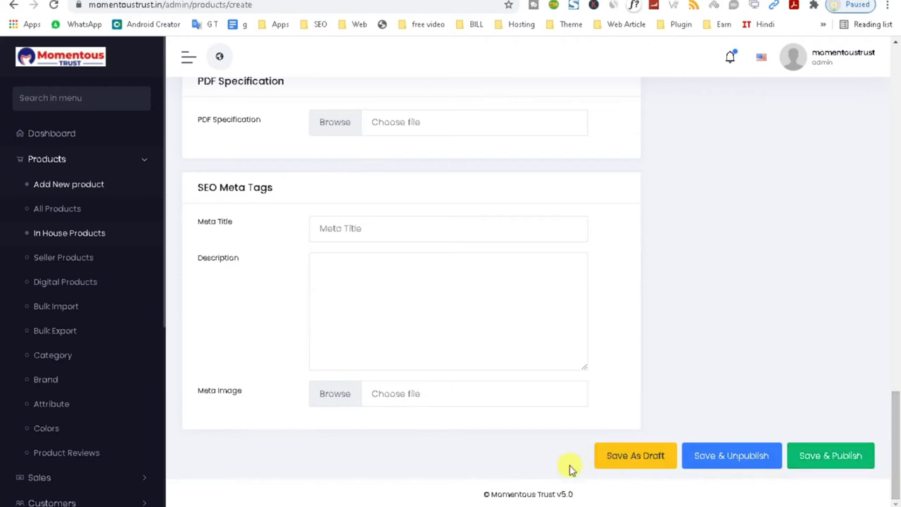
# Open Products > Seller Products, which shows nothing found.
pyautogui.scroll(1, 122, 397)
pyautogui.scroll(2, 122, 398)
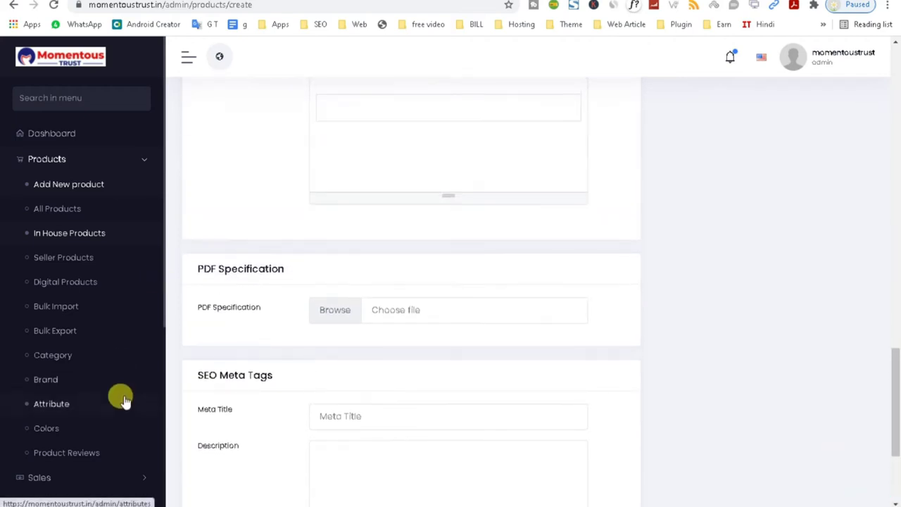
pyautogui.click(86, 259)
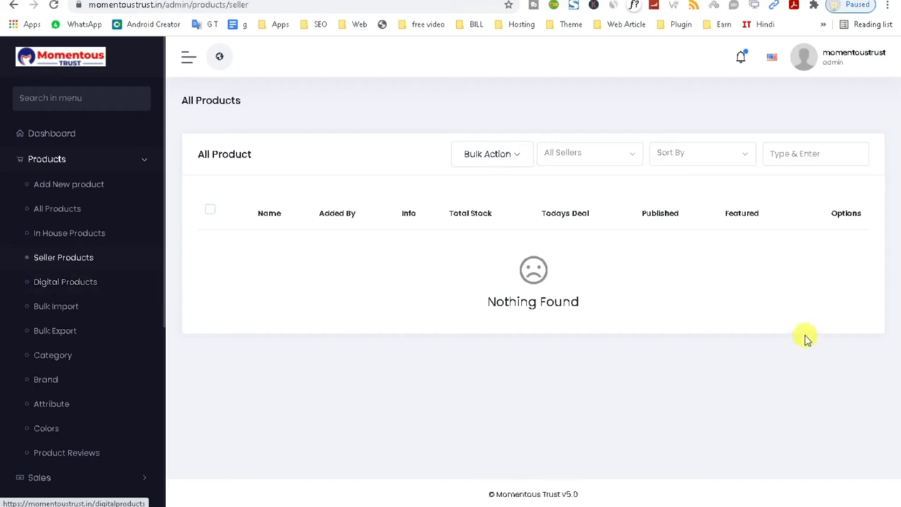
pyautogui.scroll(-2, 62, 294)
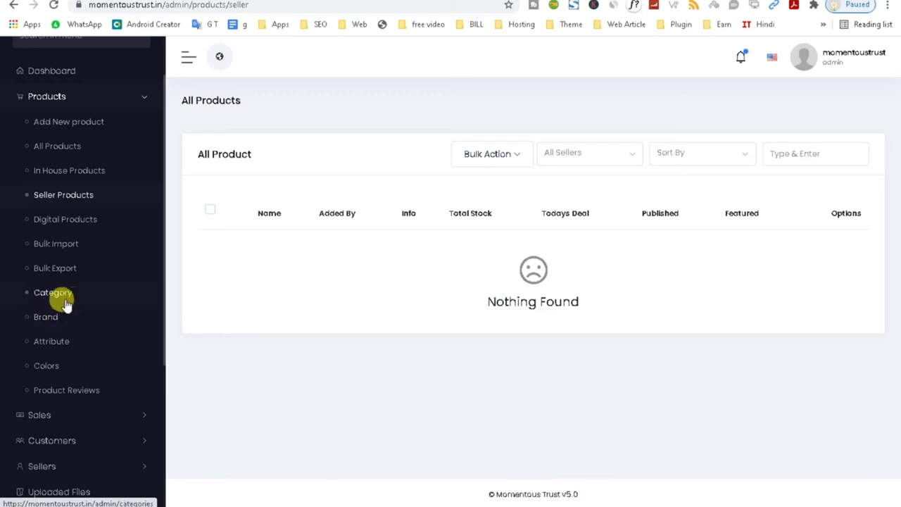
# View the Category and Brand lists, then open the empty Product Reviews page.
pyautogui.click(48, 342)
pyautogui.scroll(2, 56, 391)
pyautogui.scroll(-2, 56, 397)
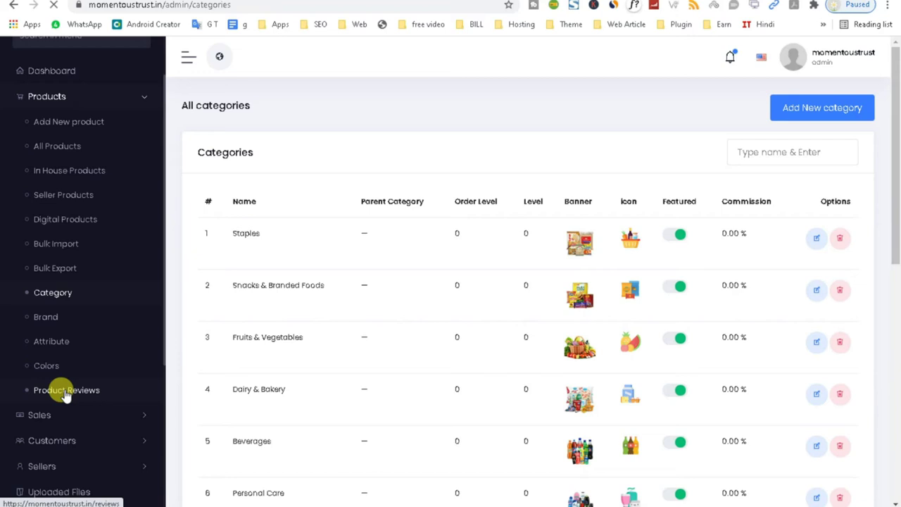
pyautogui.click(46, 316)
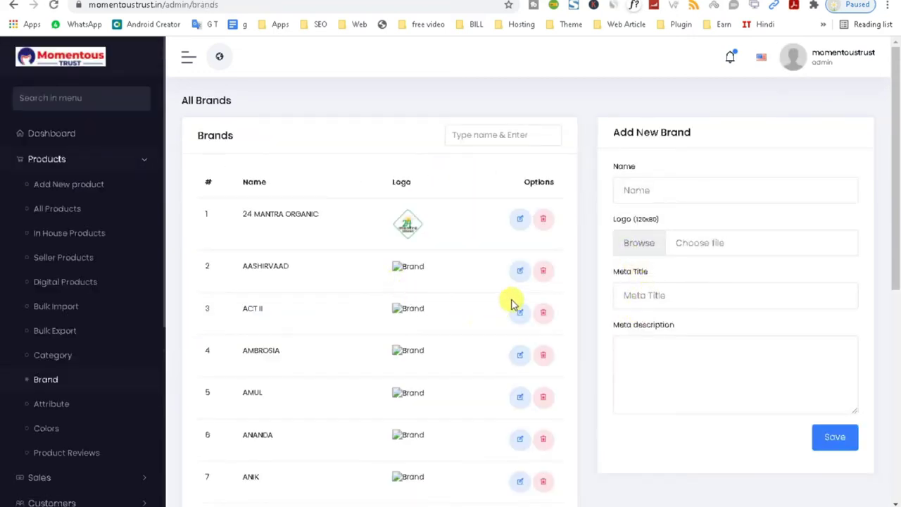
pyautogui.scroll(-2, 32, 390)
pyautogui.click(49, 335)
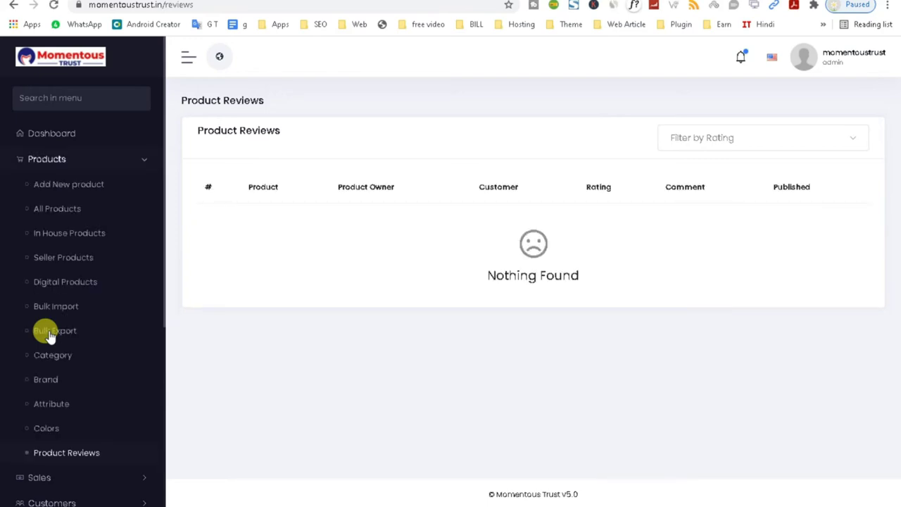
# Select the Comment column header on Product Reviews, then expand Sales in the sidebar.
pyautogui.scroll(-2, 66, 394)
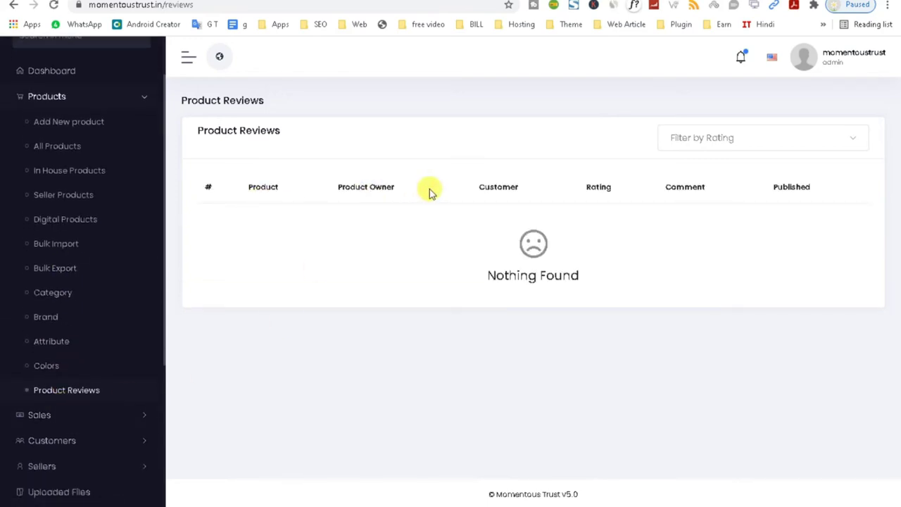
pyautogui.doubleClick(689, 185)
pyautogui.scroll(2, 119, 426)
pyautogui.scroll(1, 120, 430)
pyautogui.scroll(-2, 119, 428)
pyautogui.scroll(2, 124, 435)
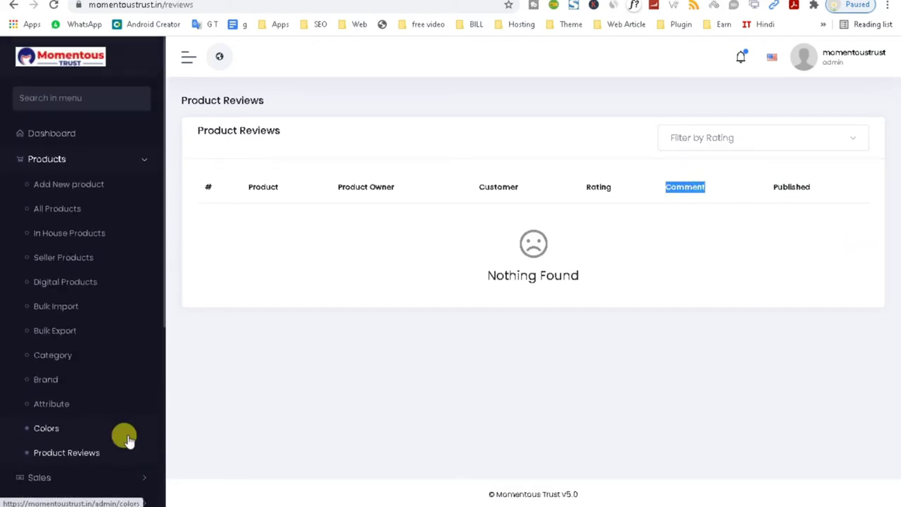
pyautogui.click(131, 476)
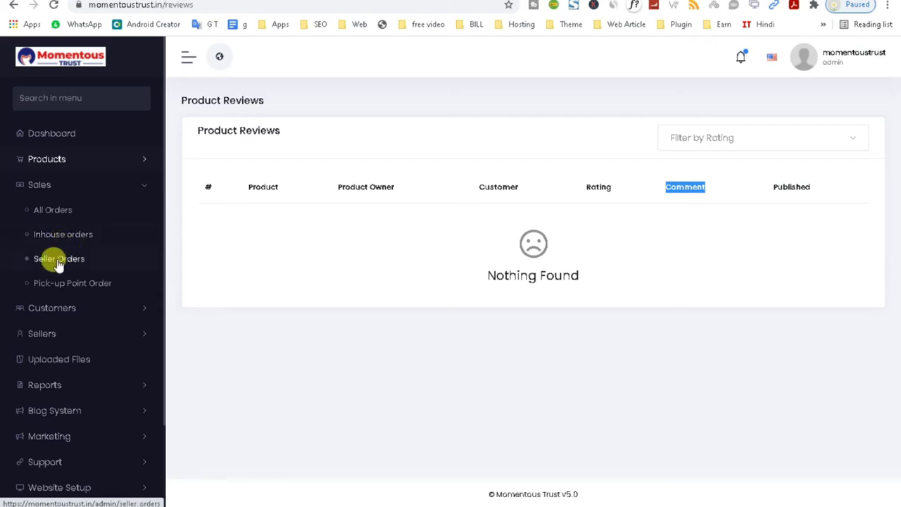
# View the empty Pick-up Point Orders, then open Seller Commission showing a 20% rate.
pyautogui.click(77, 289)
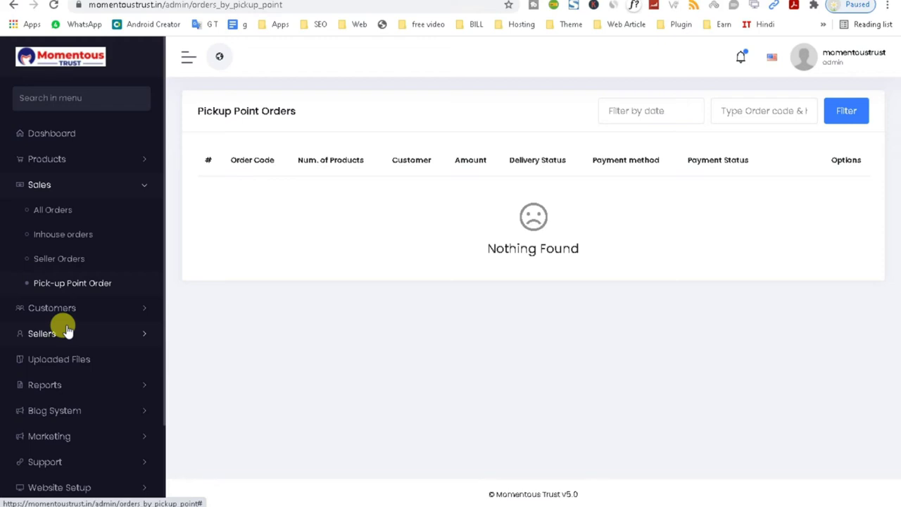
pyautogui.click(62, 309)
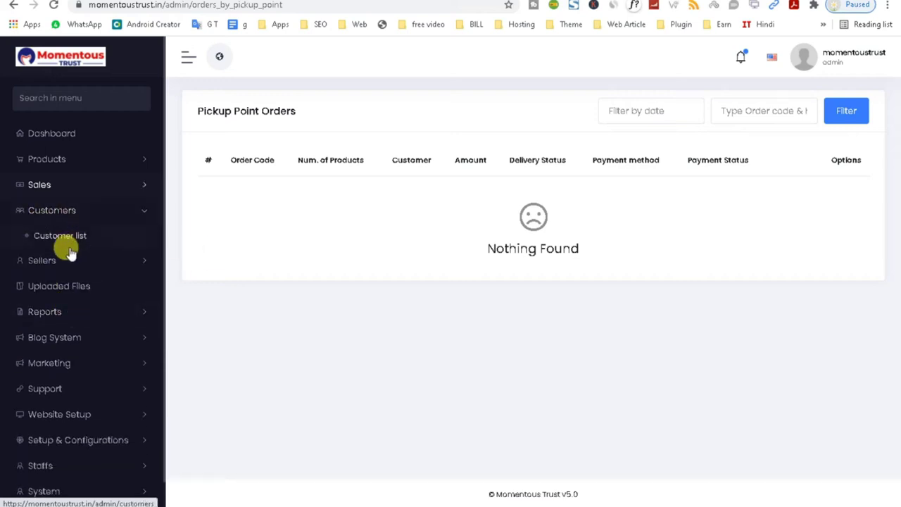
pyautogui.click(140, 259)
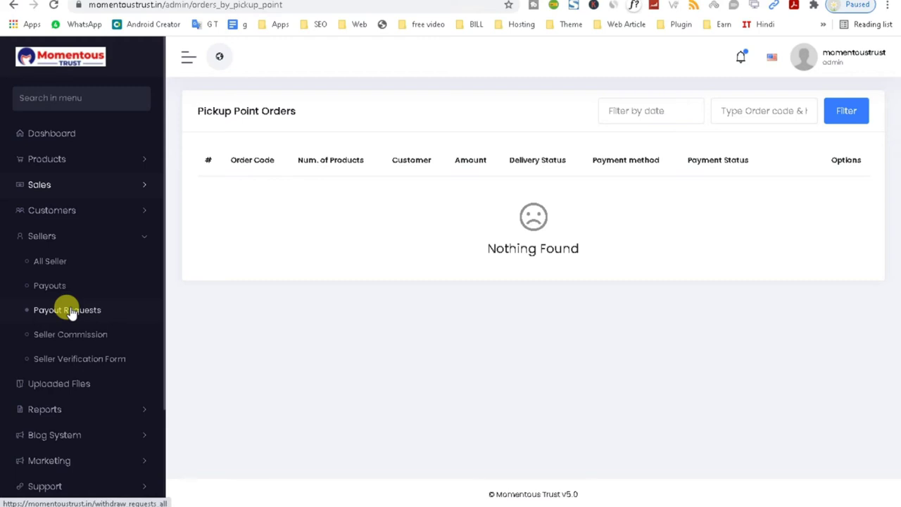
pyautogui.click(90, 338)
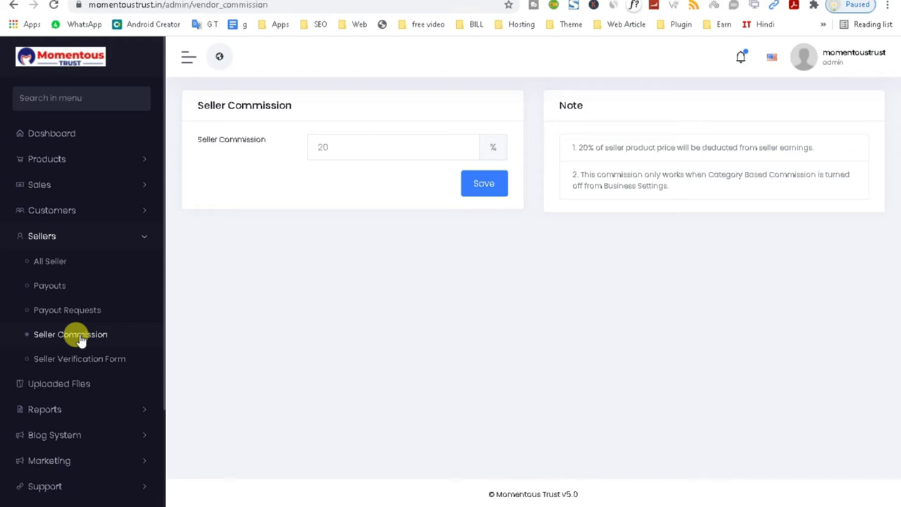
# Check the Seller Verification Form, then open All Sellers listing Demo Seller Shop.
pyautogui.moveTo(374, 146); pyautogui.dragTo(274, 146)
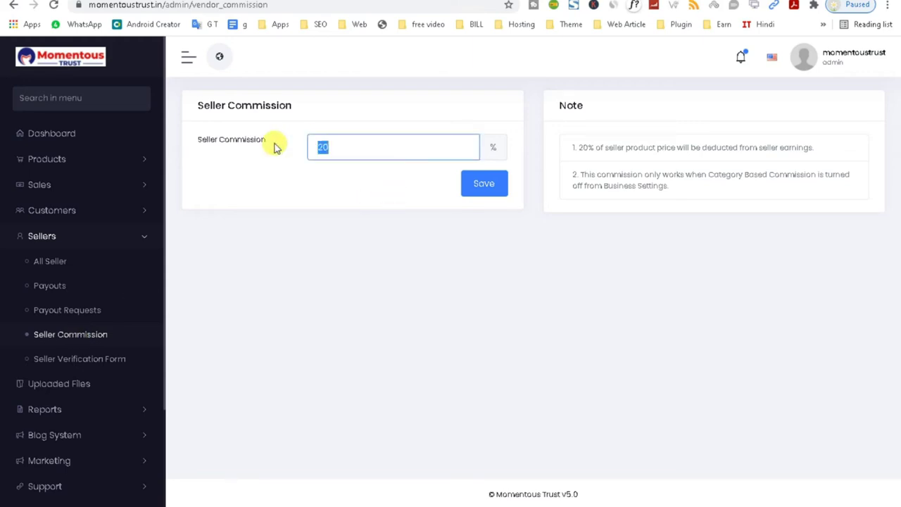
pyautogui.click(94, 358)
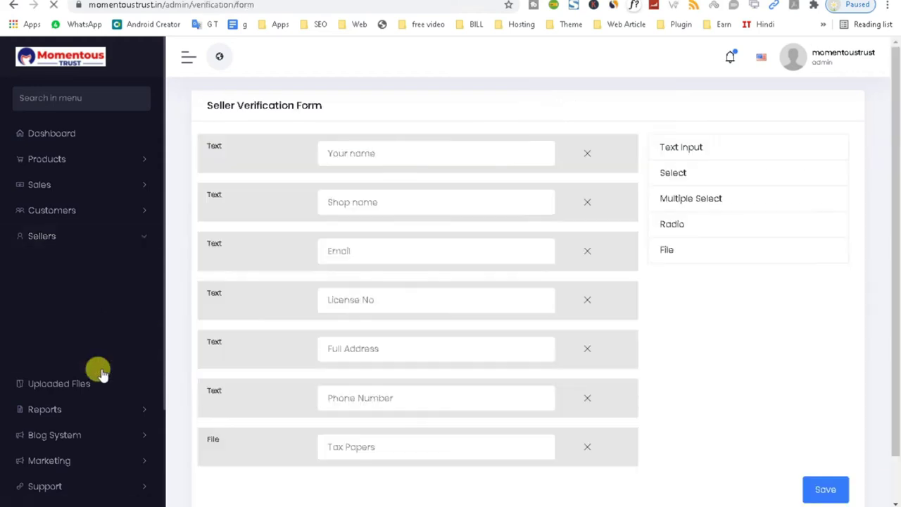
pyautogui.moveTo(891, 291); pyautogui.dragTo(892, 386)
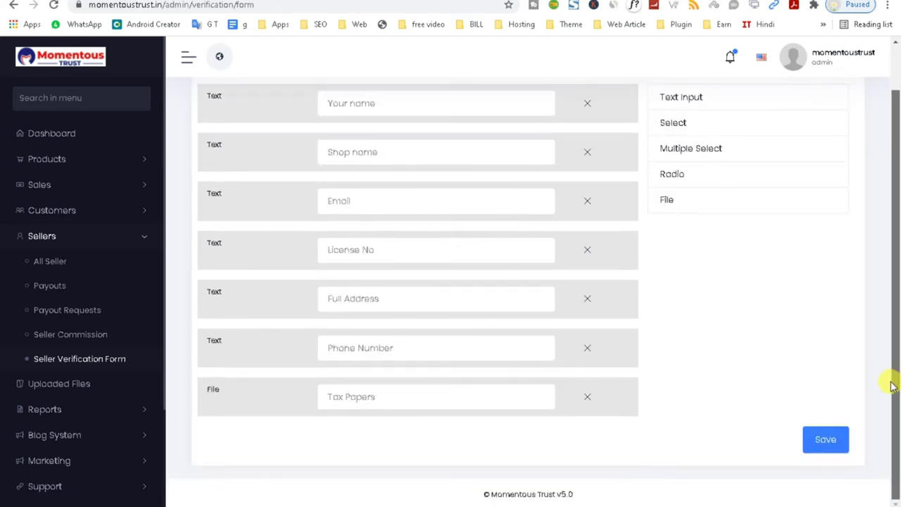
pyautogui.click(52, 268)
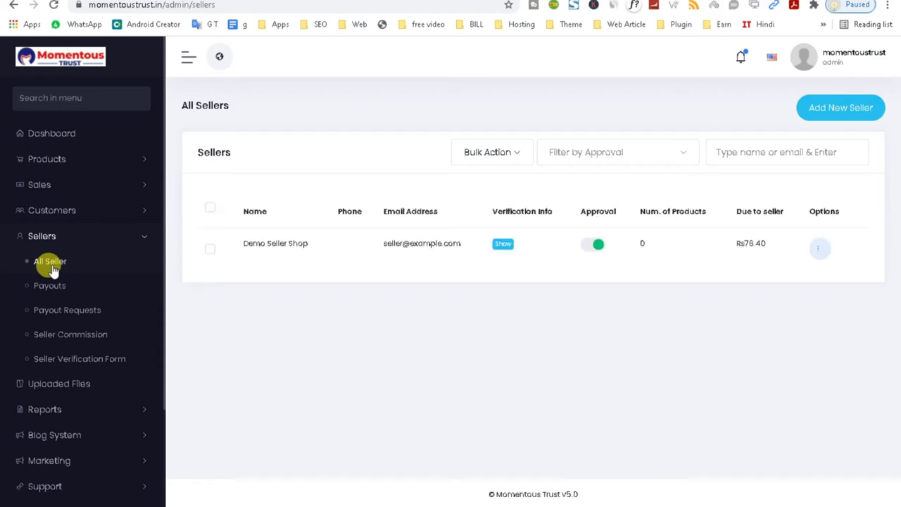
pyautogui.scroll(-2, 60, 382)
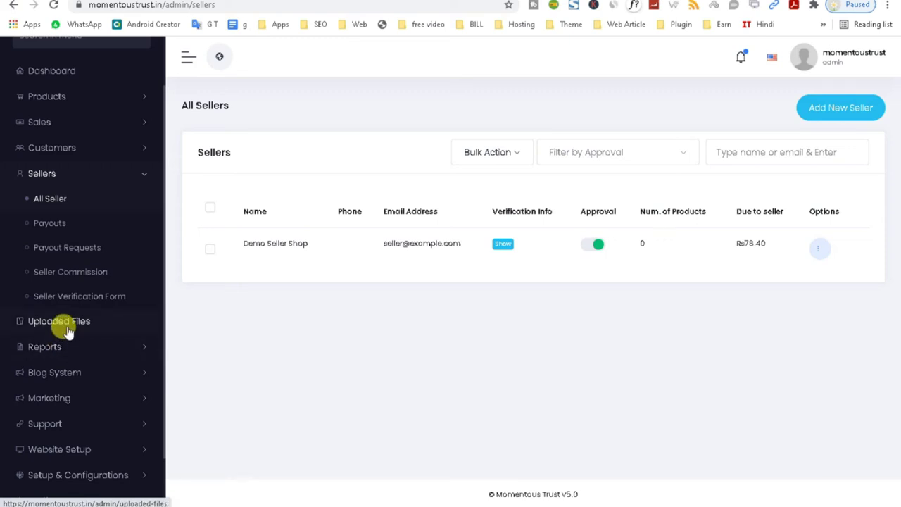
# Browse the Uploaded Files grid of product images, then expand Reports in the sidebar.
pyautogui.click(60, 322)
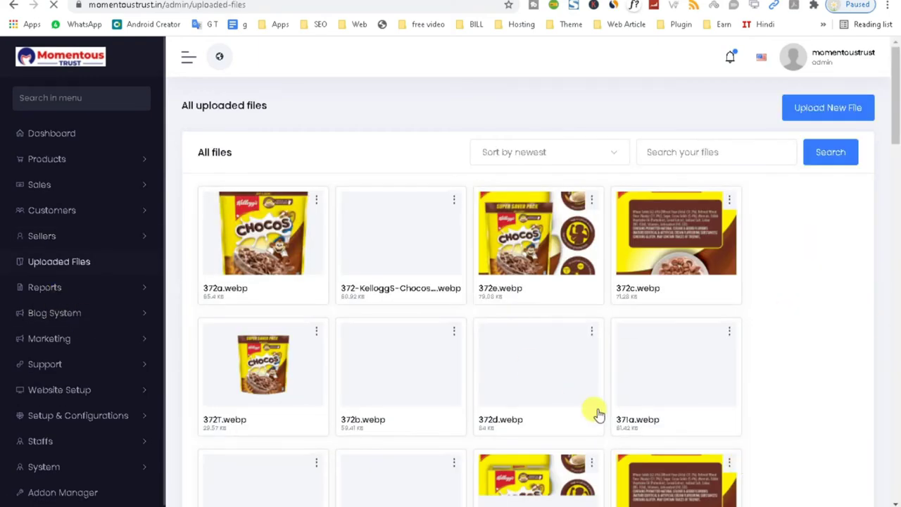
pyautogui.moveTo(891, 104); pyautogui.dragTo(878, 206)
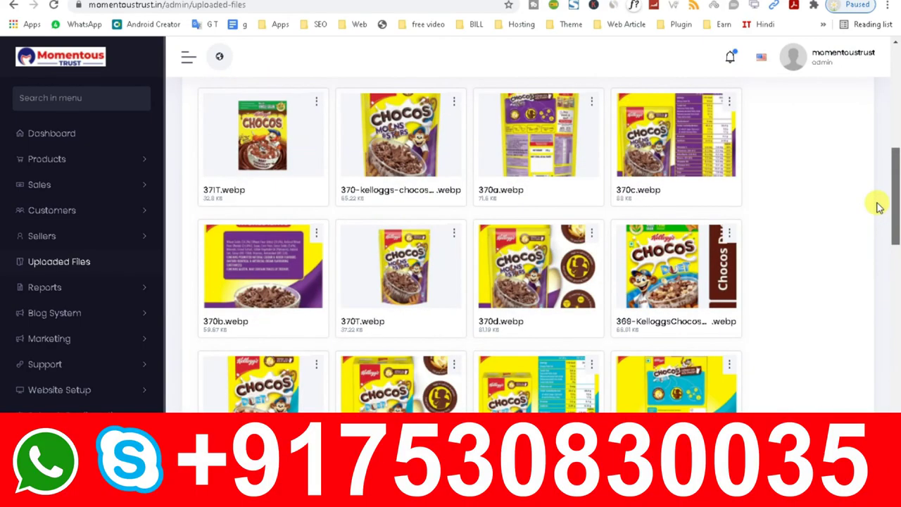
pyautogui.click(86, 289)
pyautogui.scroll(-3, 83, 314)
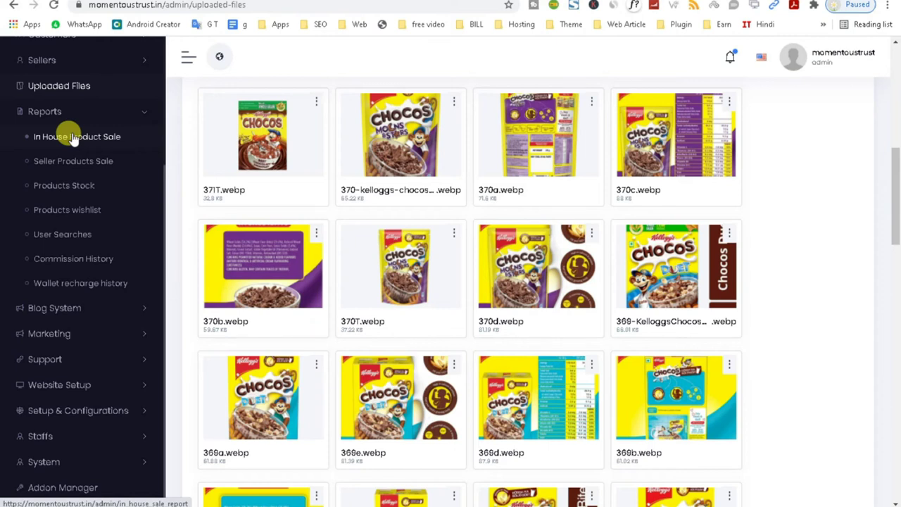
# View the in-house and seller products sale reports, keeping the status filter on Approved.
pyautogui.click(77, 141)
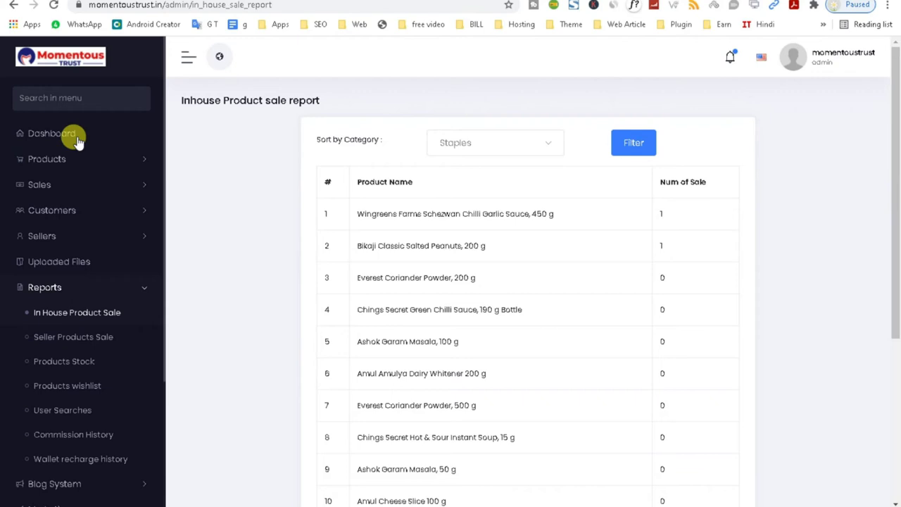
pyautogui.moveTo(896, 151); pyautogui.dragTo(888, 391)
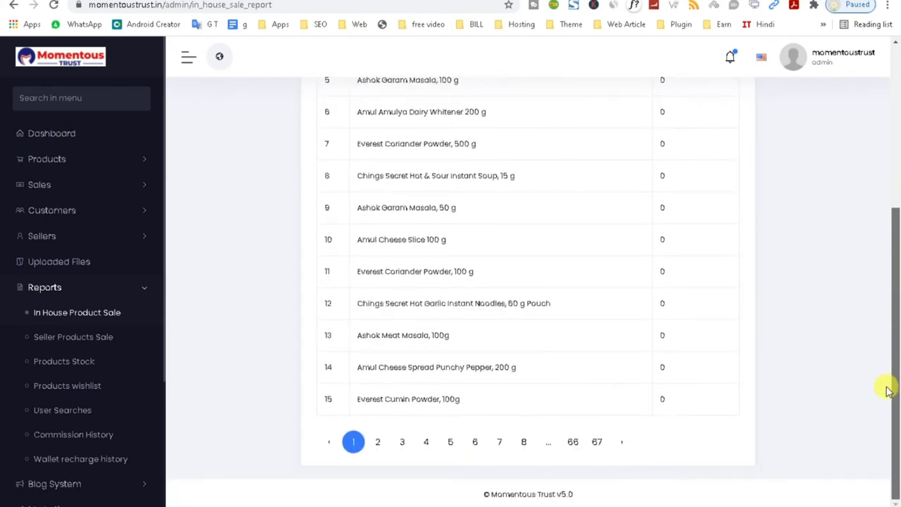
pyautogui.click(59, 343)
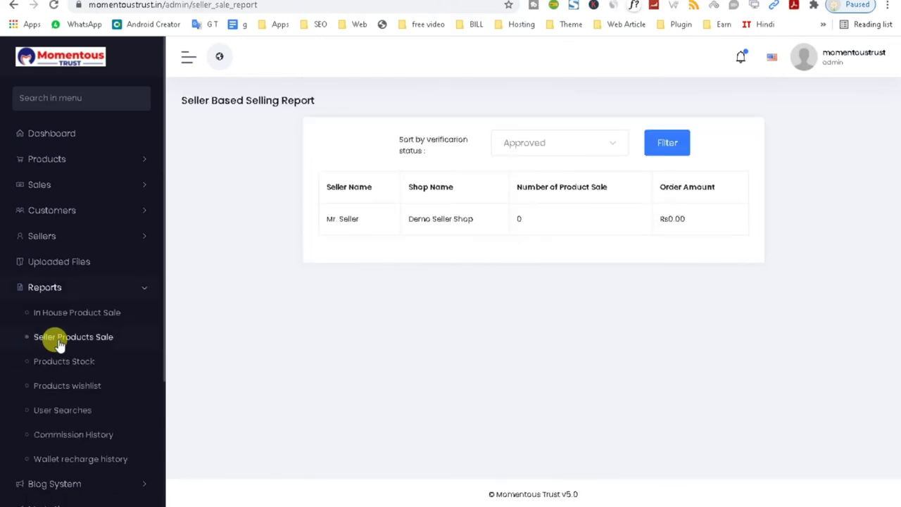
pyautogui.click(590, 144)
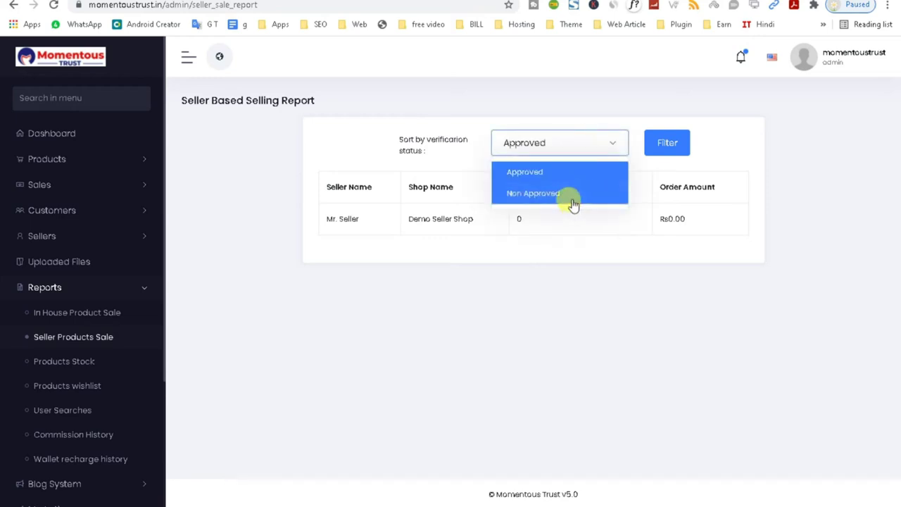
pyautogui.click(348, 336)
# Check the empty Commission History and Wallet Transaction reports, then expand Blog System.
pyautogui.click(67, 434)
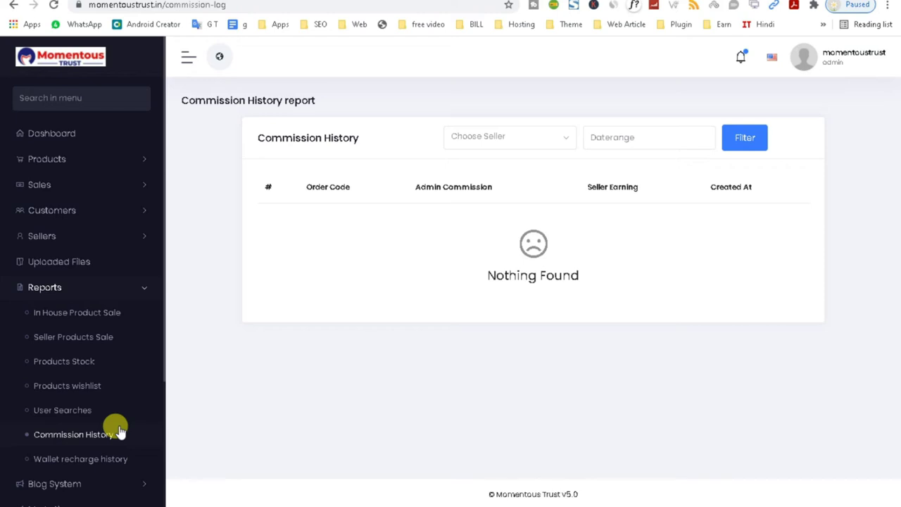
pyautogui.click(104, 462)
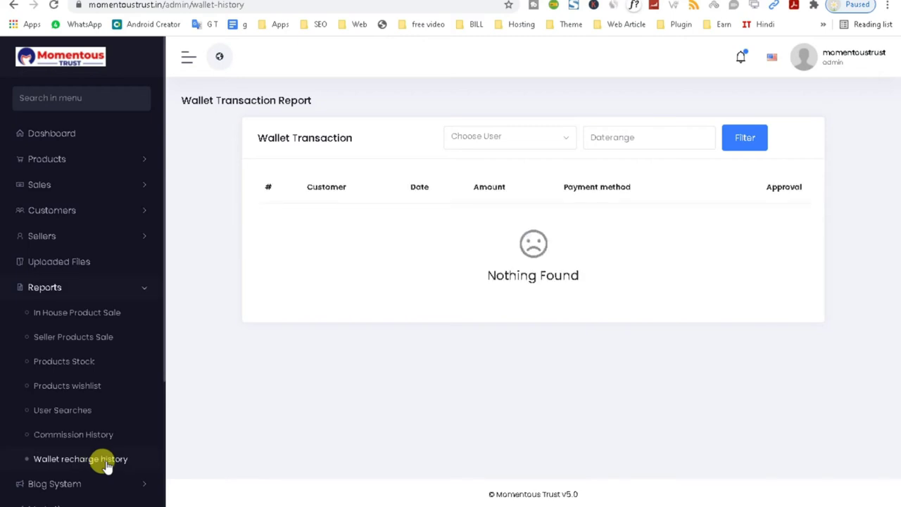
pyautogui.scroll(-2, 88, 384)
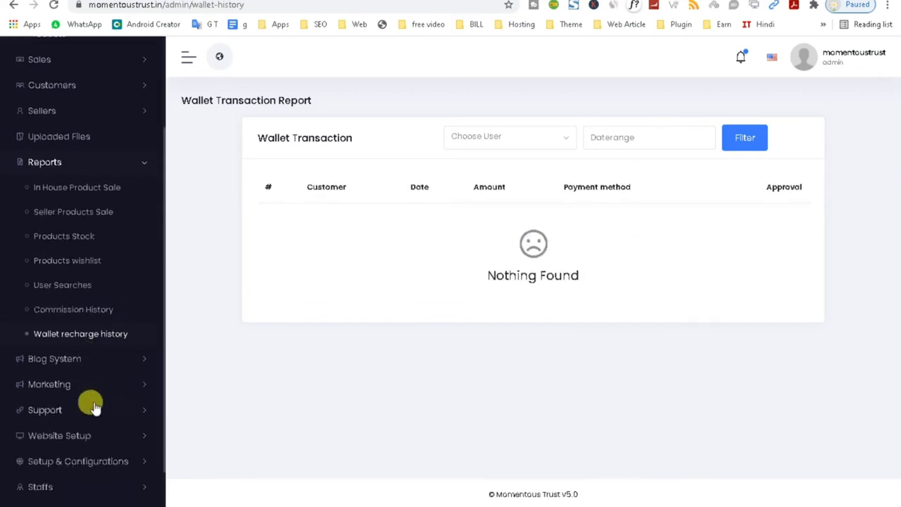
pyautogui.click(128, 361)
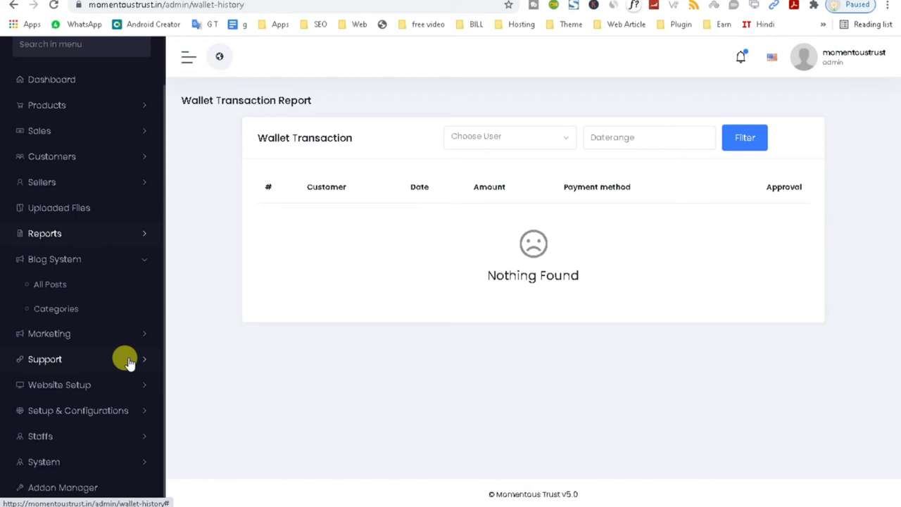
# Browse the empty All Posts list and Blog Categories page, then expand Marketing.
pyautogui.click(40, 288)
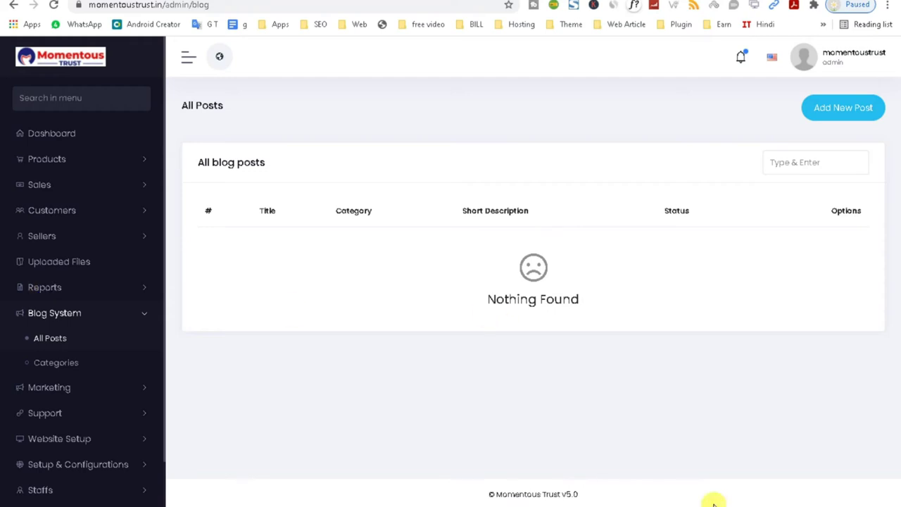
pyautogui.moveTo(714, 501)
pyautogui.click(486, 501)
pyautogui.click(485, 502)
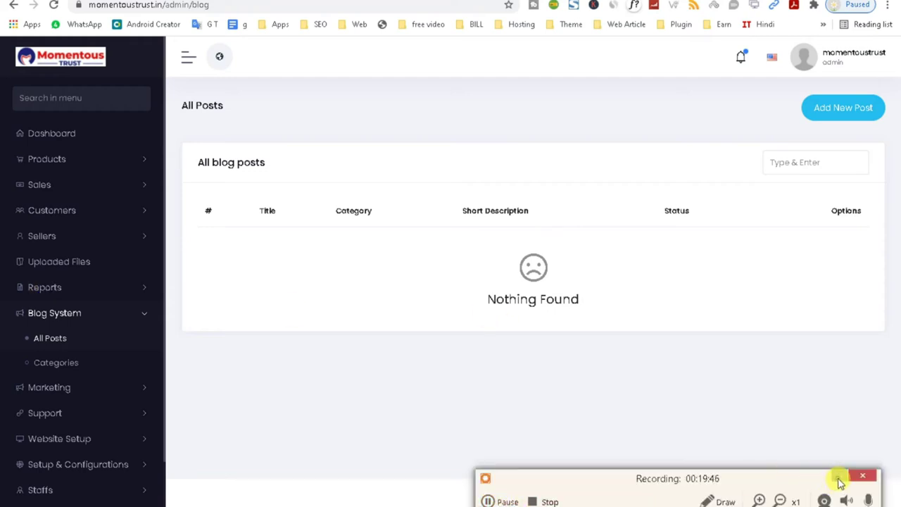
pyautogui.click(837, 483)
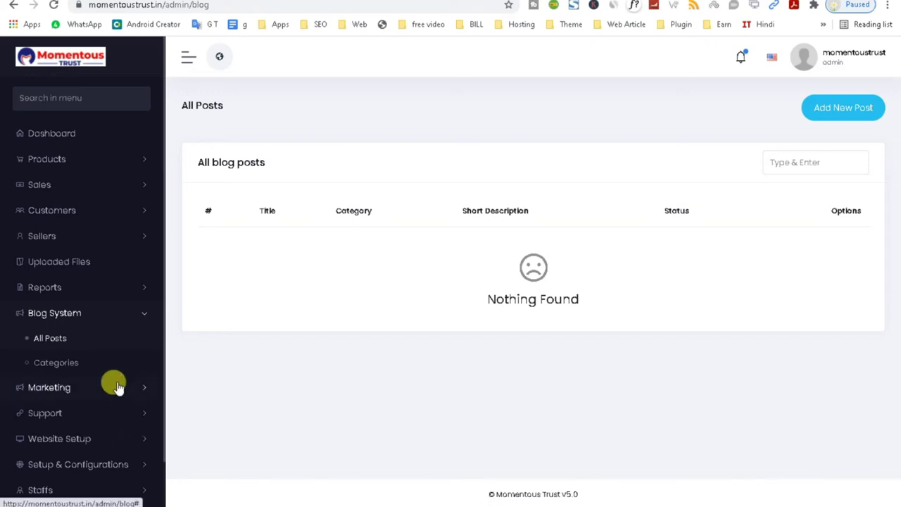
pyautogui.click(74, 370)
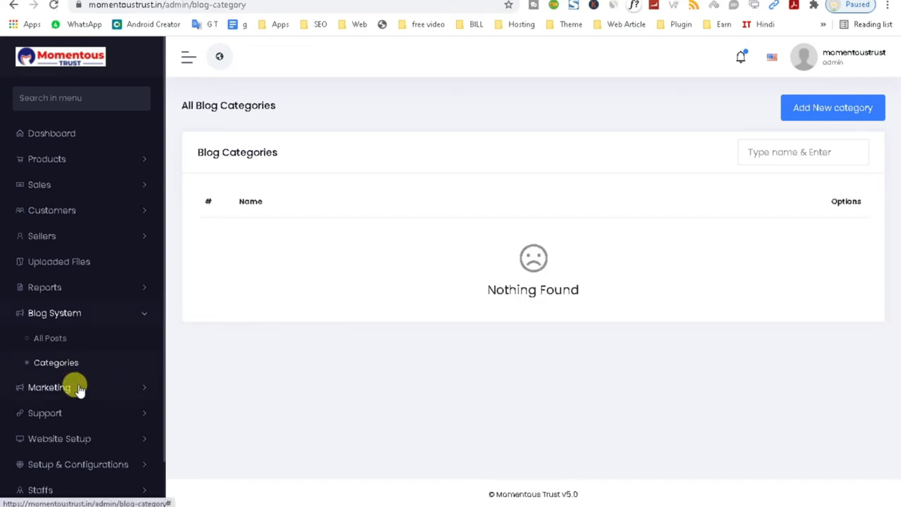
pyautogui.click(79, 389)
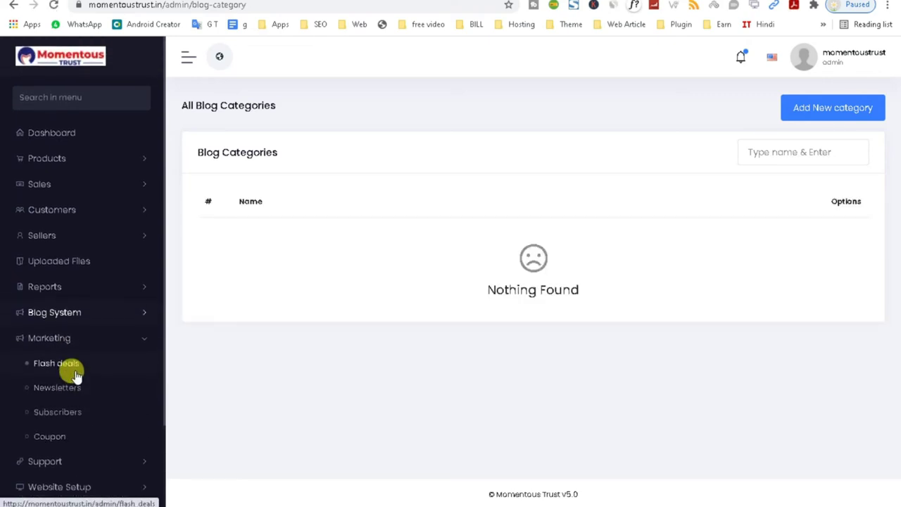
pyautogui.scroll(-2, 74, 373)
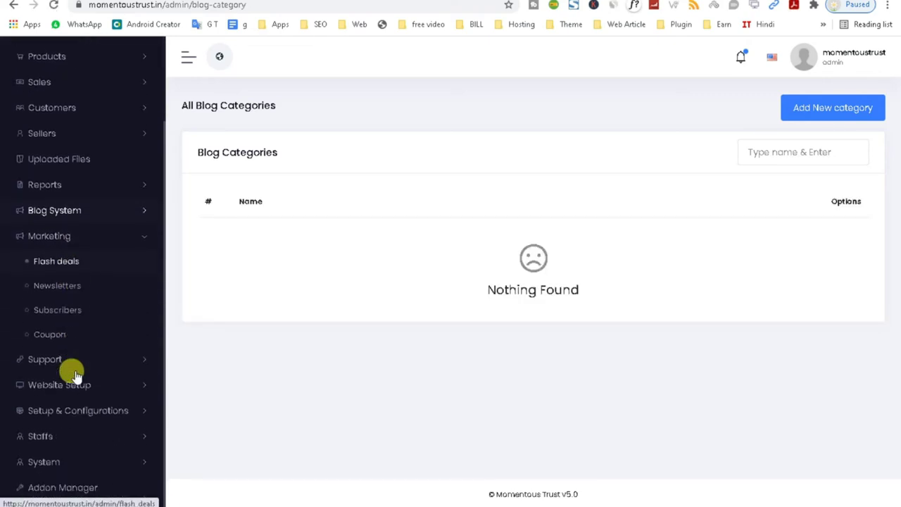
# Open Flash Deals and view the Create New Flash Deal form.
pyautogui.click(62, 265)
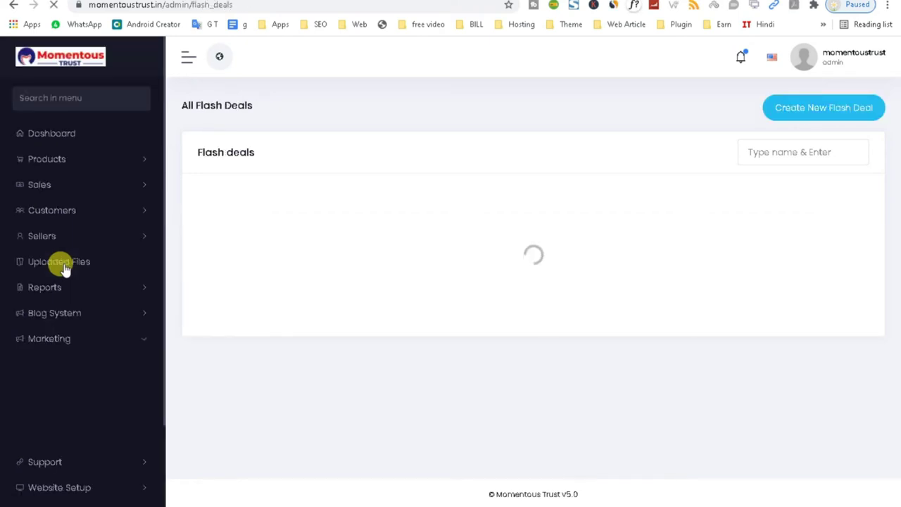
pyautogui.click(800, 111)
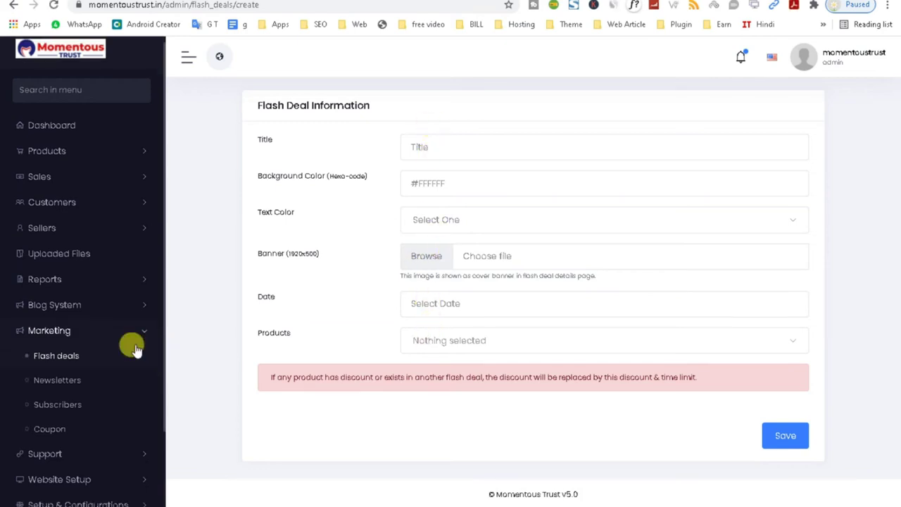
pyautogui.scroll(-3, 112, 359)
# Address the newsletter to all 7 user emails and check the subscriber email list.
pyautogui.click(40, 288)
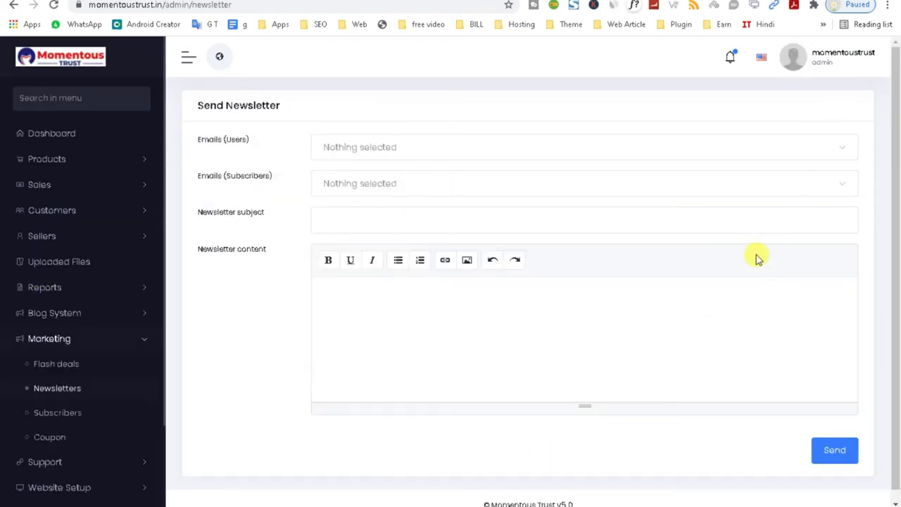
pyautogui.click(392, 145)
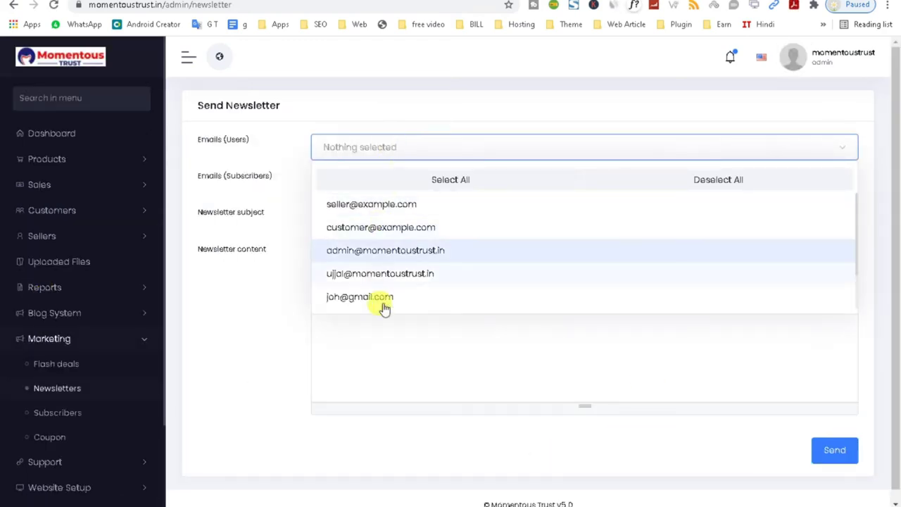
pyautogui.click(420, 176)
pyautogui.click(399, 352)
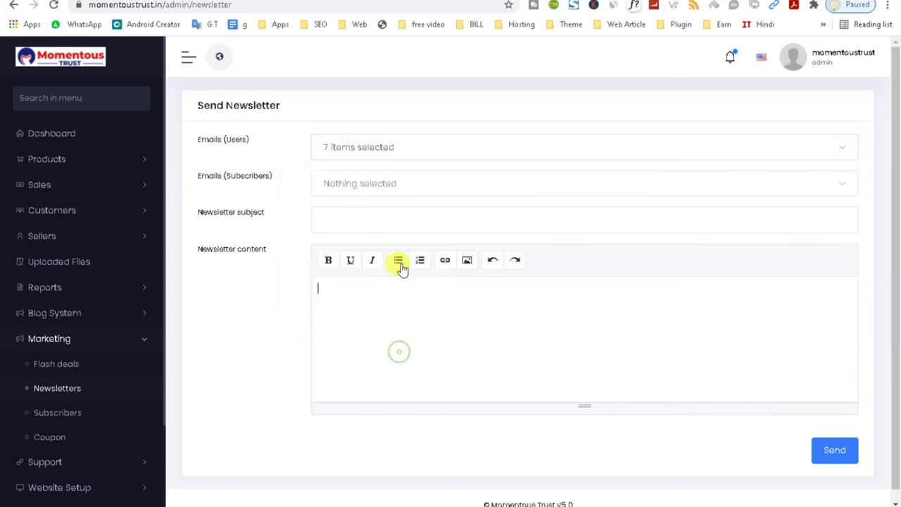
pyautogui.click(368, 185)
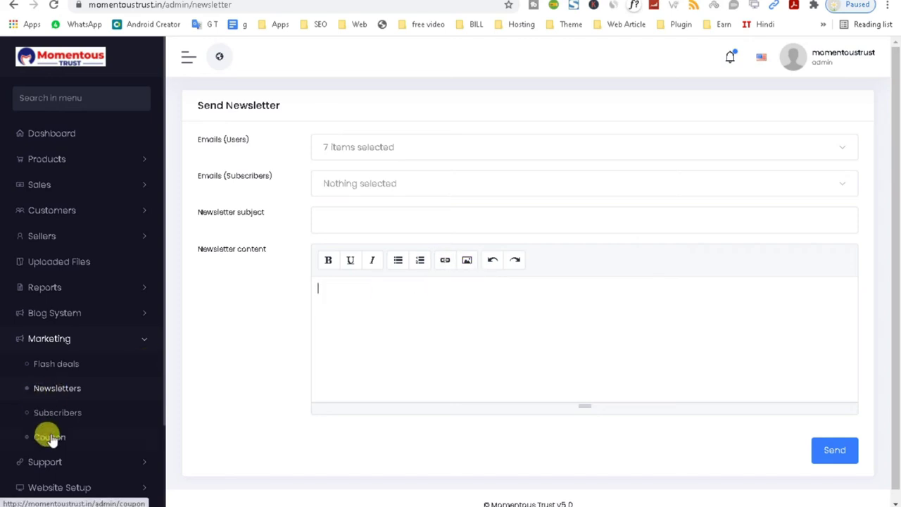
pyautogui.scroll(-1, 44, 434)
pyautogui.click(41, 375)
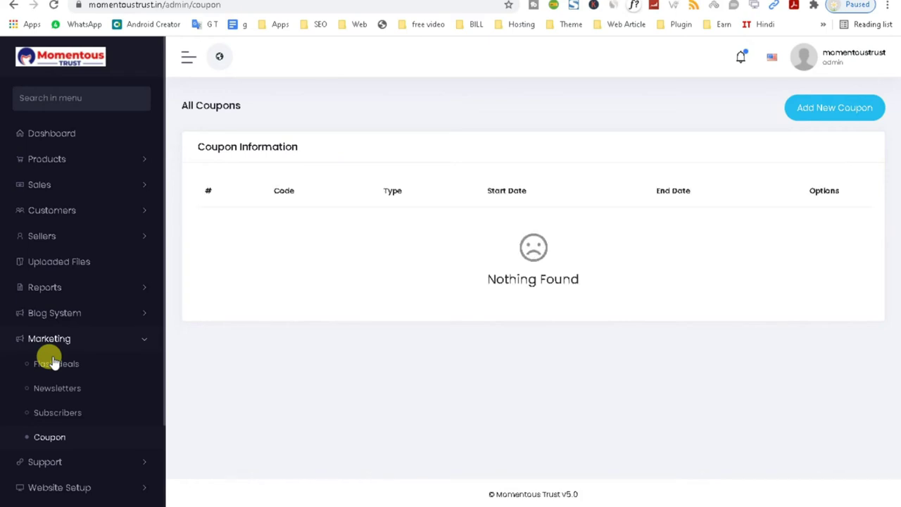
# Go to Support > Staffs > All staffs to view the single Manager entry.
pyautogui.scroll(-2, 86, 433)
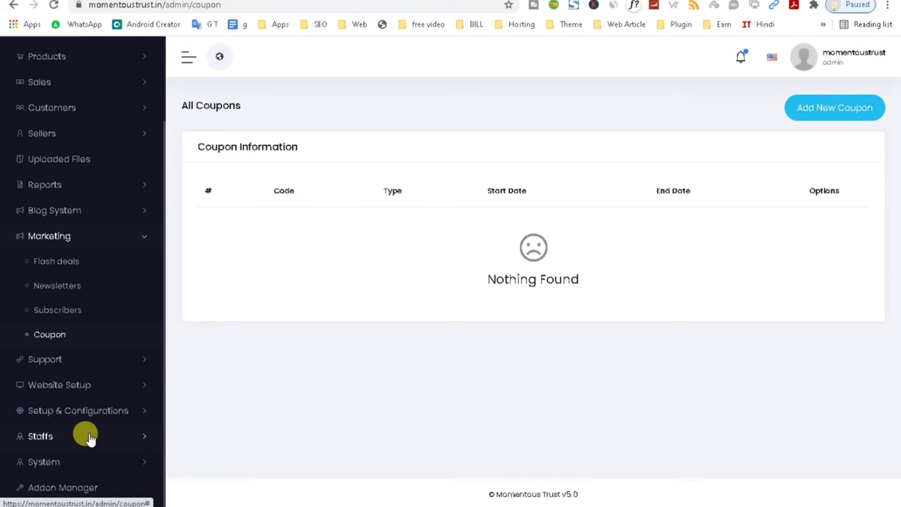
pyautogui.click(124, 358)
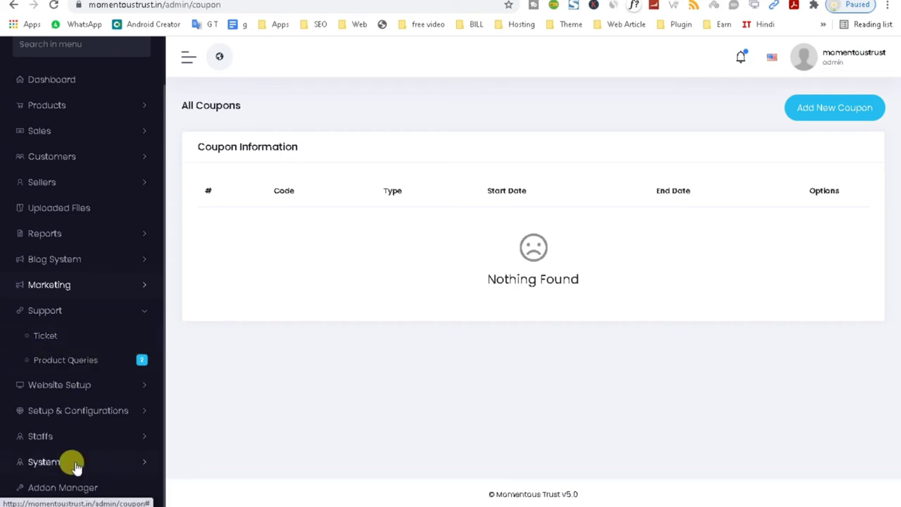
pyautogui.click(88, 437)
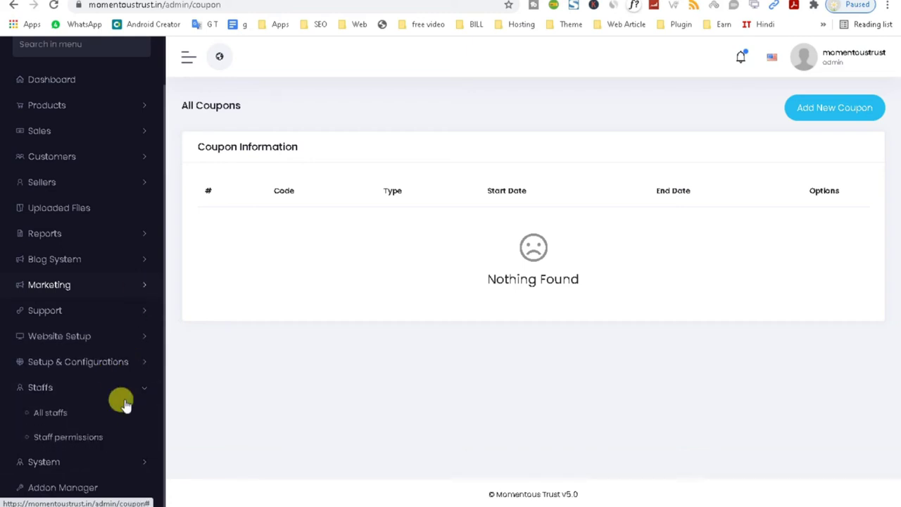
pyautogui.click(55, 421)
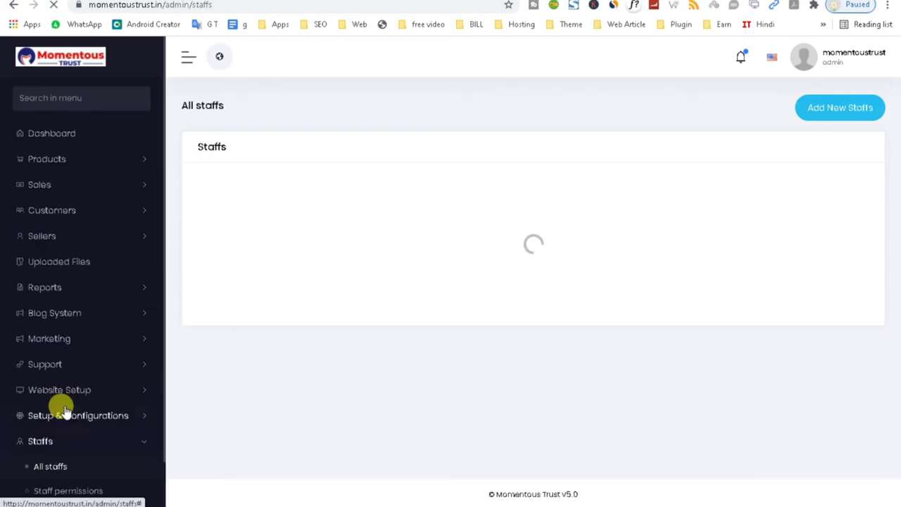
pyautogui.scroll(-1, 78, 422)
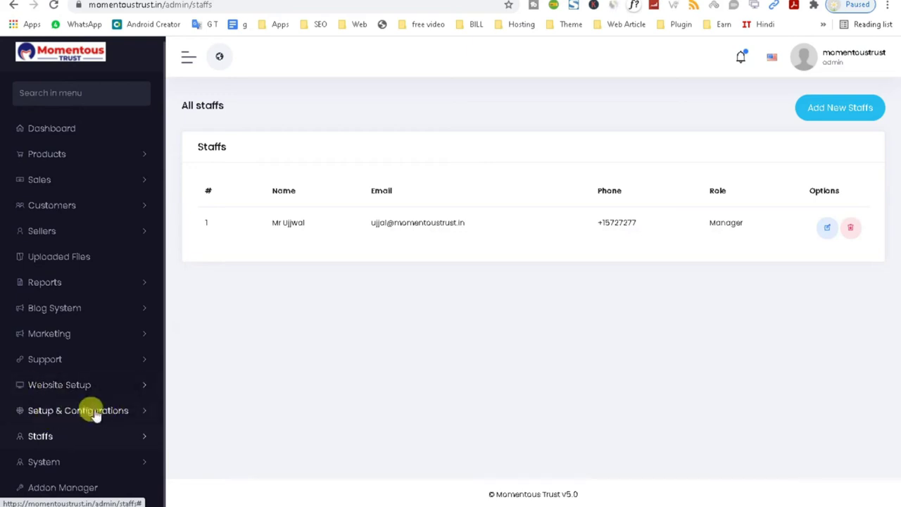
pyautogui.click(129, 387)
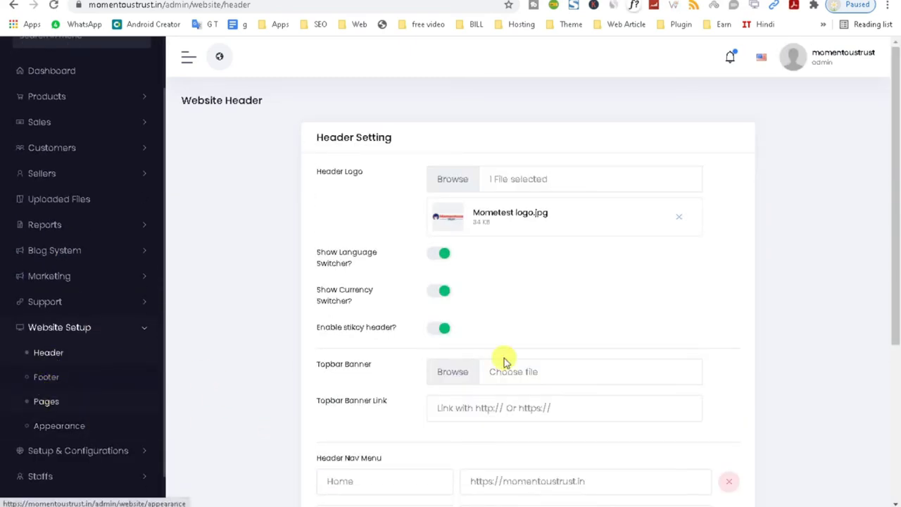
# Scroll through the Website Header and Footer settings, placing the caret in the footer about description.
pyautogui.moveTo(896, 274); pyautogui.dragTo(897, 430)
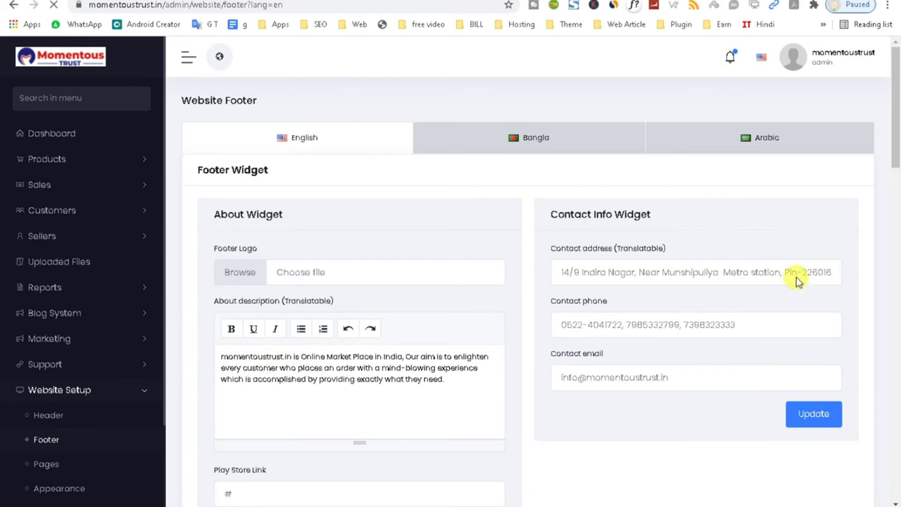
pyautogui.moveTo(897, 112); pyautogui.dragTo(895, 141)
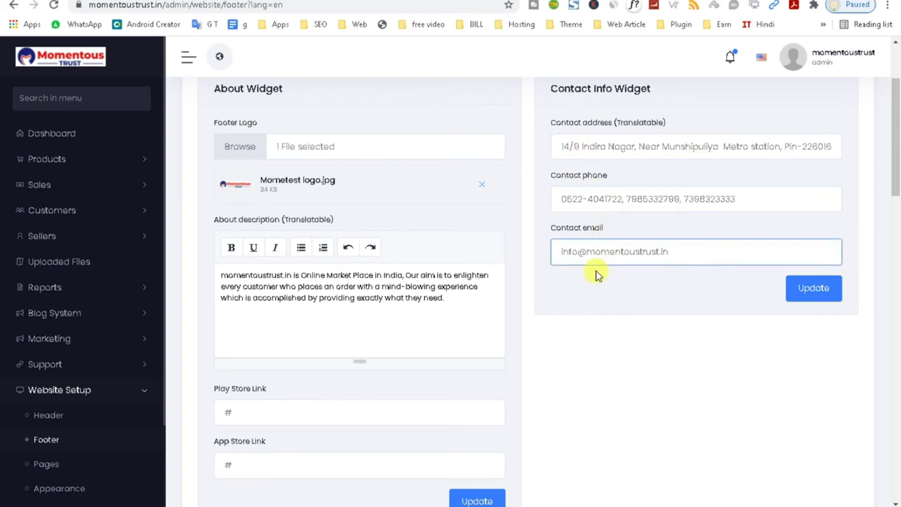
pyautogui.click(336, 320)
pyautogui.moveTo(897, 204); pyautogui.dragTo(865, 382)
# Browse the website Pages list and the website Appearance settings.
pyautogui.click(55, 470)
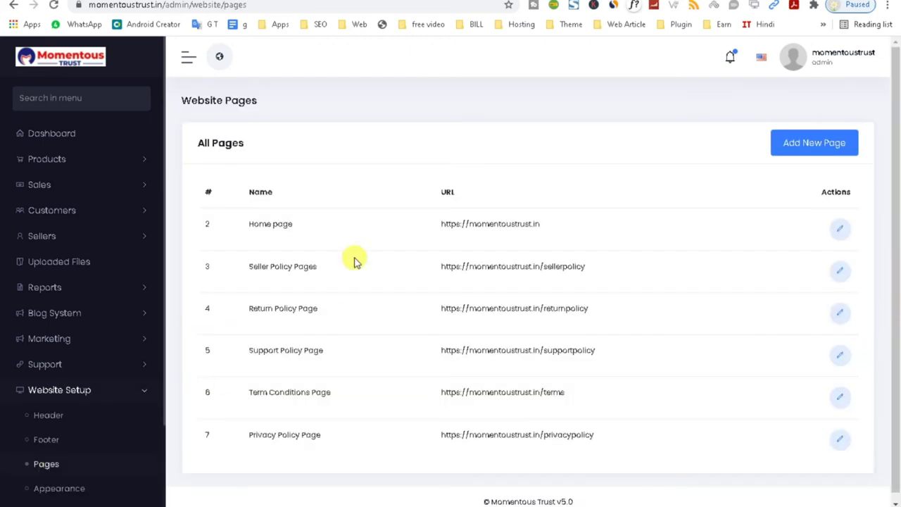
pyautogui.scroll(-1, 899, 190)
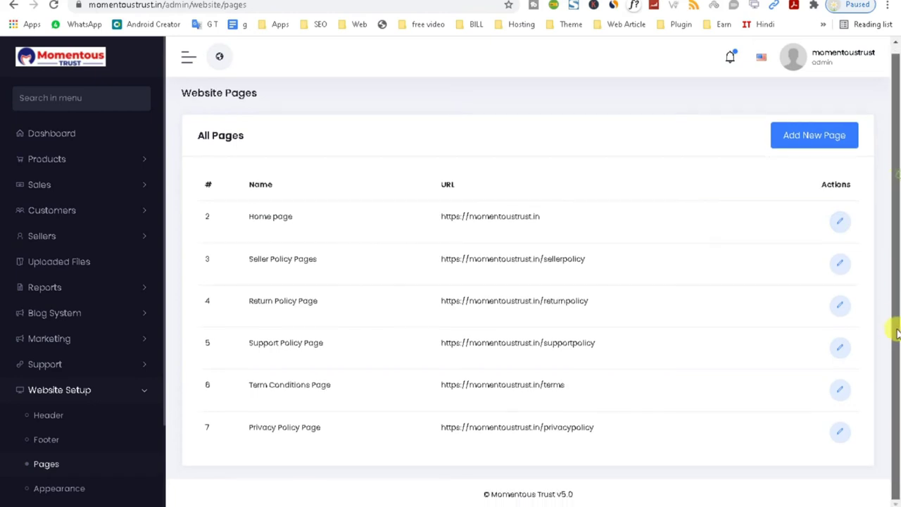
pyautogui.scroll(-2, 111, 484)
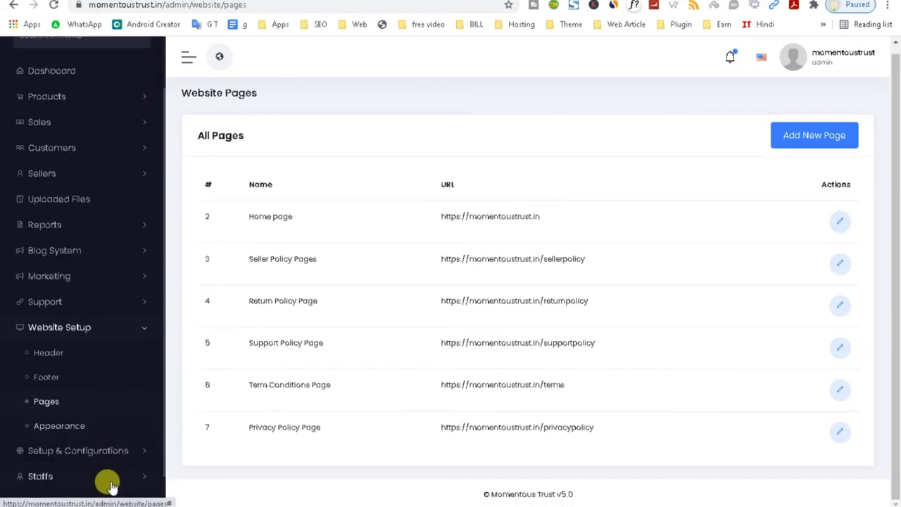
pyautogui.click(58, 430)
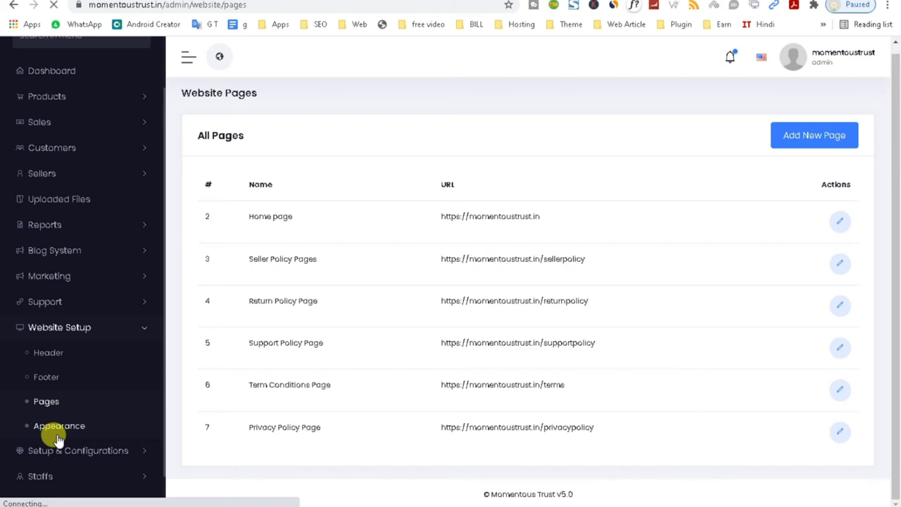
# Open Features activation from Setup & Configurations in a new tab and scroll through it.
pyautogui.scroll(-1, 90, 369)
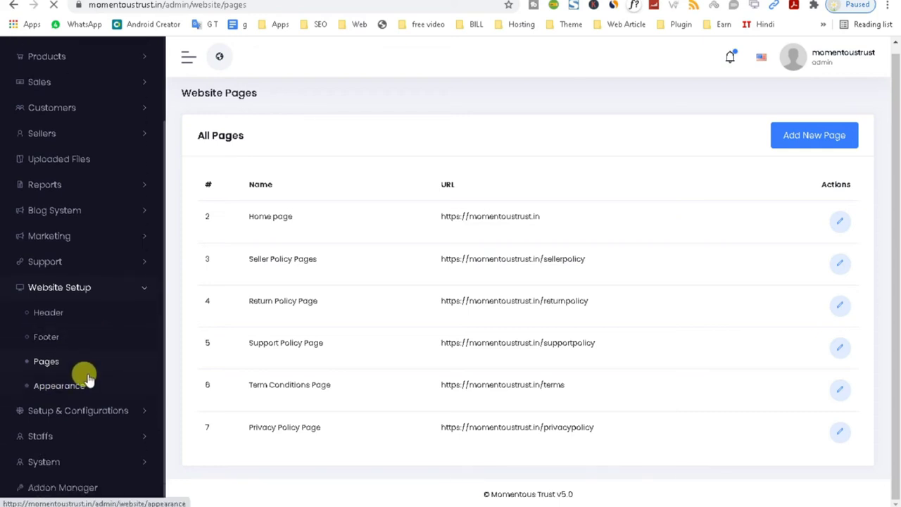
pyautogui.click(140, 412)
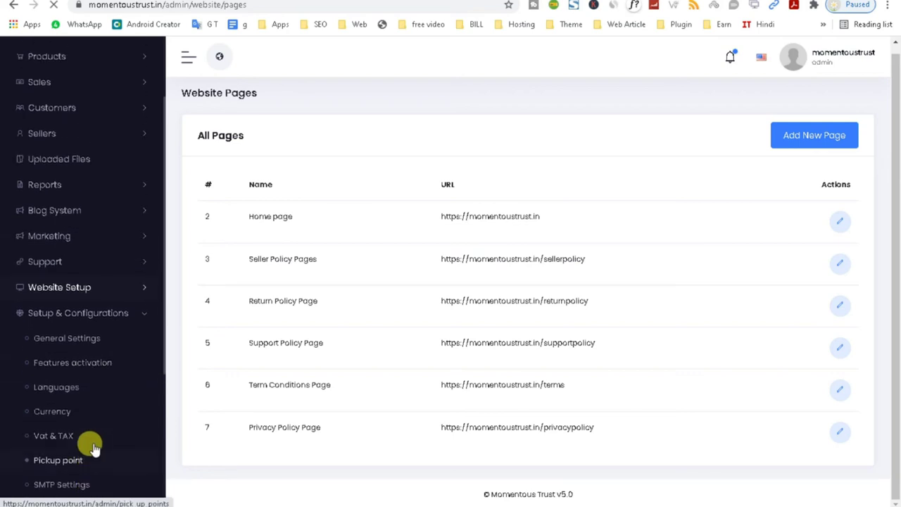
pyautogui.rightClick(90, 365)
pyautogui.click(98, 376)
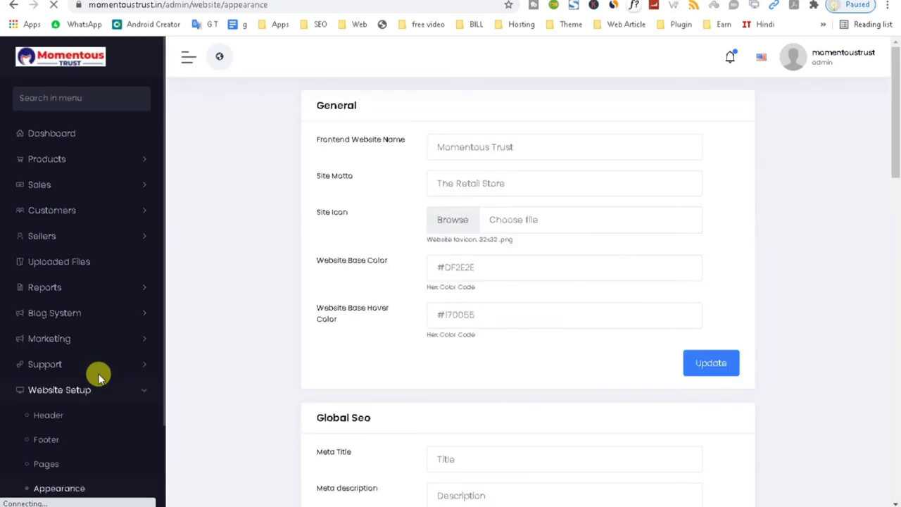
pyautogui.scroll(-3, 99, 378)
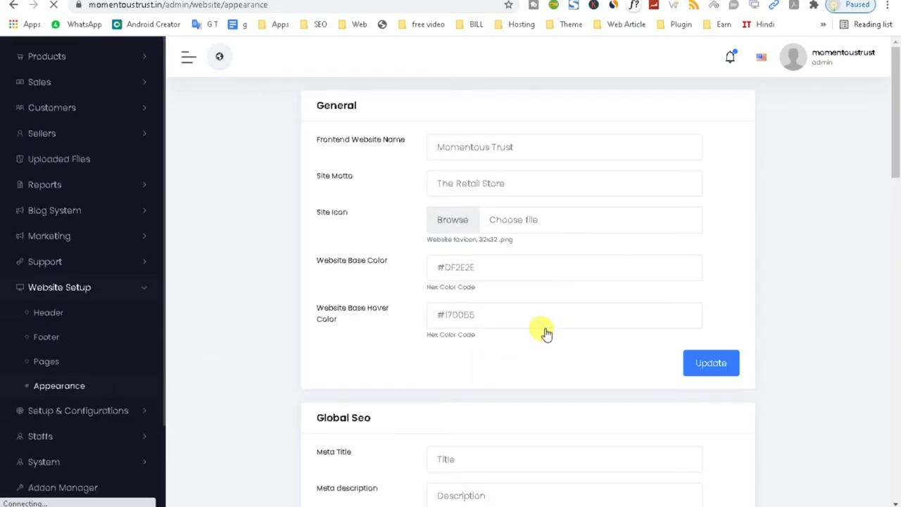
pyautogui.scroll(-1, 552, 317)
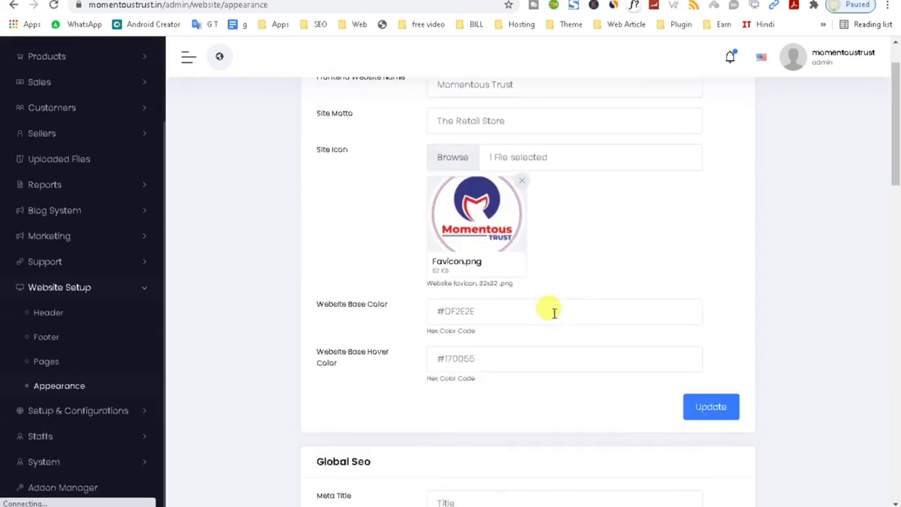
pyautogui.scroll(-2, 553, 317)
pyautogui.scroll(1, 552, 316)
pyautogui.moveTo(897, 224); pyautogui.dragTo(897, 137)
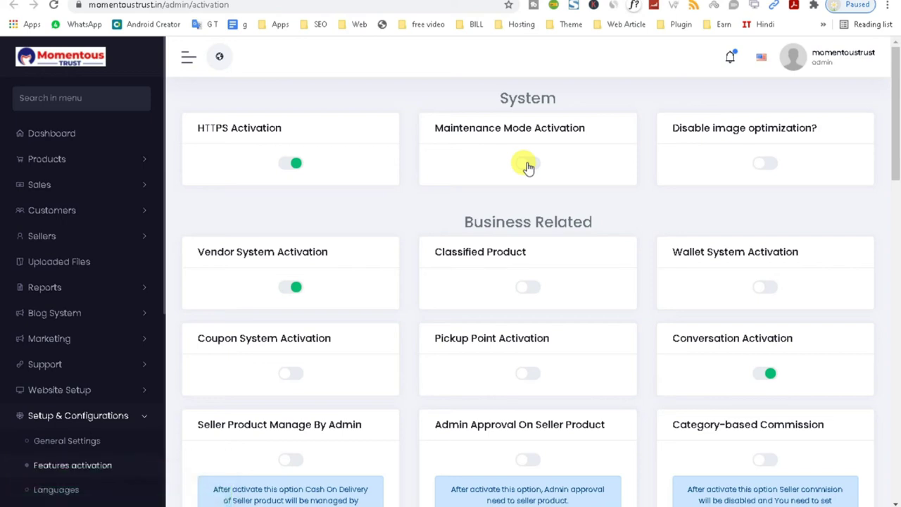
# Highlight the Business Related heading and Wallet System Activation, then toggle Email Verification.
pyautogui.moveTo(462, 223); pyautogui.dragTo(599, 236)
pyautogui.moveTo(673, 251); pyautogui.dragTo(821, 261)
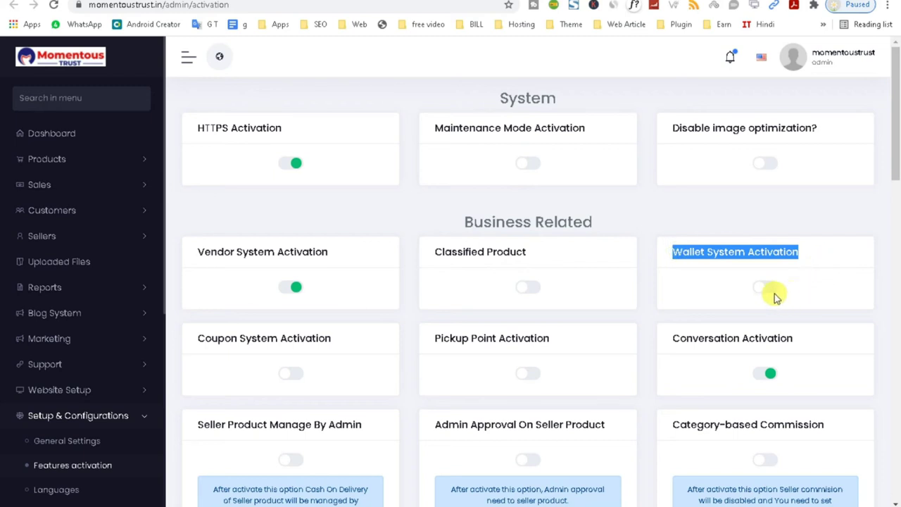
pyautogui.moveTo(893, 137)
pyautogui.mouseDown()
pyautogui.moveTo(892, 157)
pyautogui.moveTo(897, 127)
pyautogui.mouseUp()
pyautogui.scroll(-2, 897, 126)
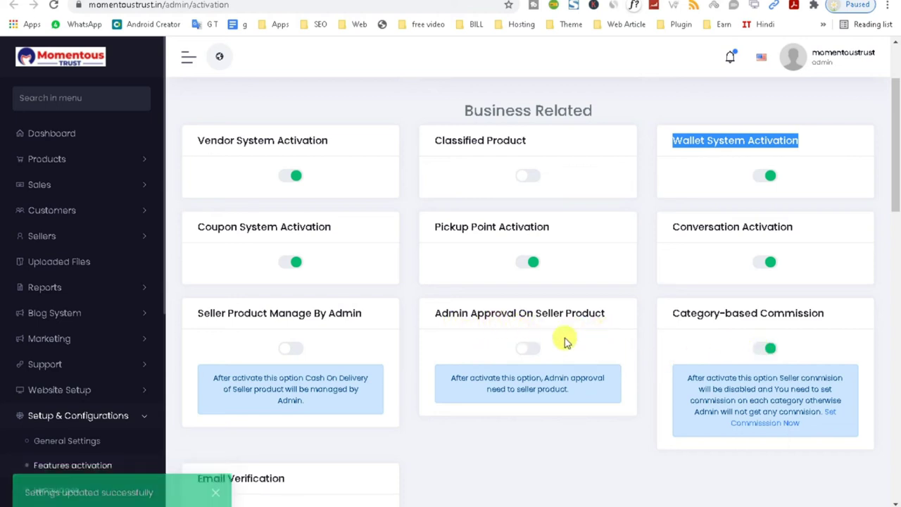
pyautogui.scroll(-2, 898, 198)
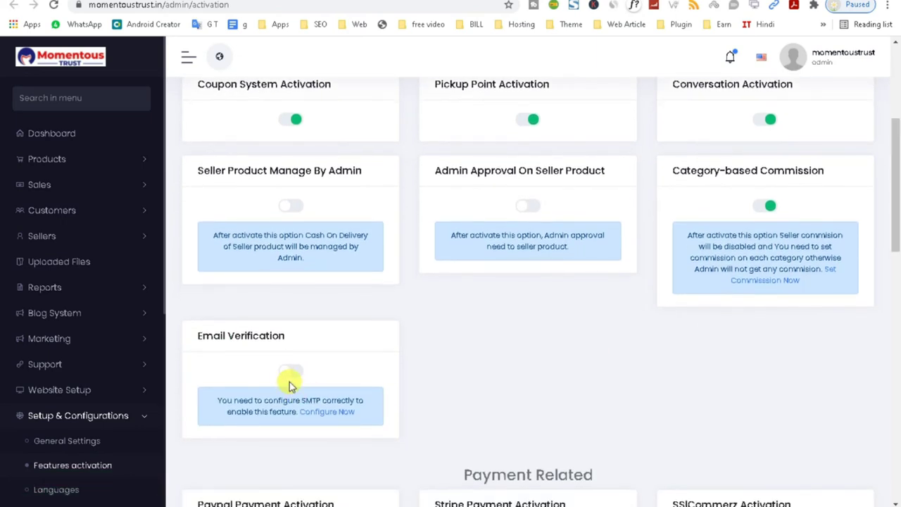
pyautogui.click(295, 370)
# Switch off Iyzico and Proxy Pay payments and switch on Razor Pay.
pyautogui.moveTo(891, 195); pyautogui.dragTo(895, 392)
pyautogui.click(374, 316)
pyautogui.click(369, 448)
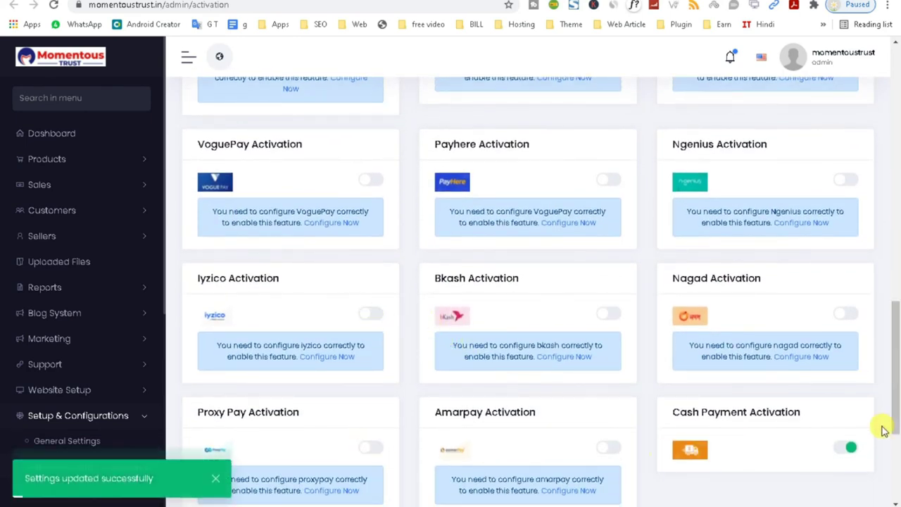
pyautogui.moveTo(897, 383); pyautogui.dragTo(896, 341)
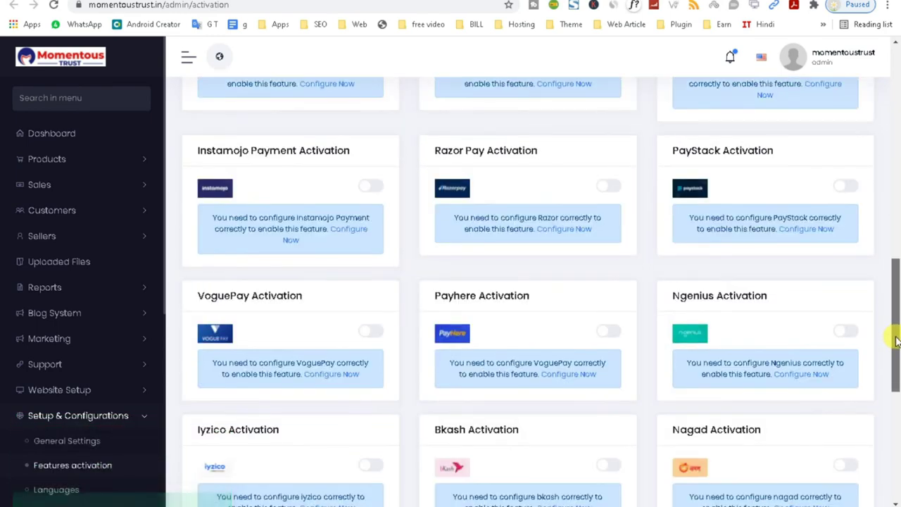
pyautogui.click(607, 191)
# Review the activation toggles again, then go to the Languages page with English as default.
pyautogui.moveTo(897, 302); pyautogui.dragTo(897, 453)
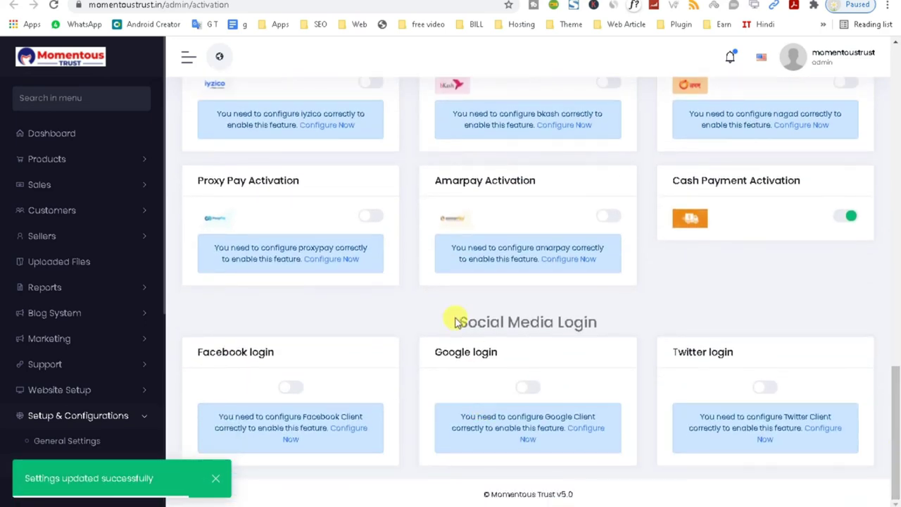
pyautogui.moveTo(456, 324); pyautogui.dragTo(647, 316)
pyautogui.scroll(2, 891, 401)
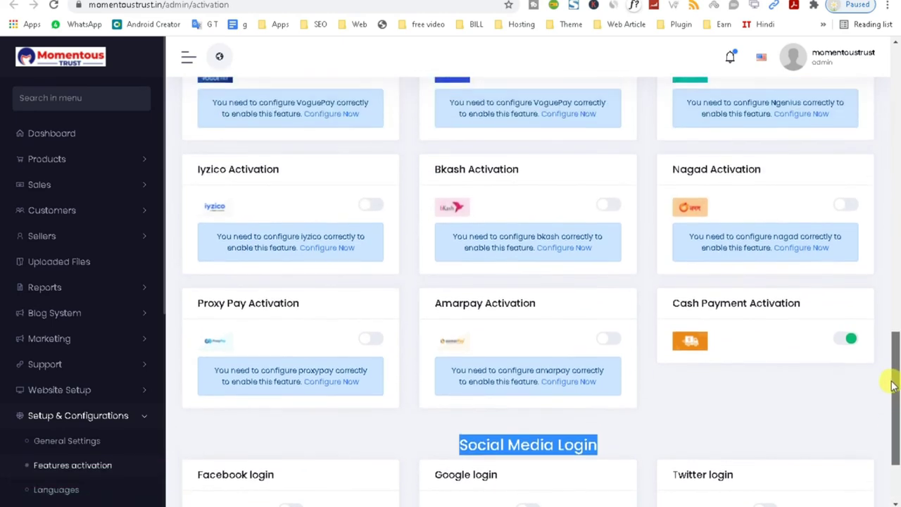
pyautogui.scroll(-2, 887, 422)
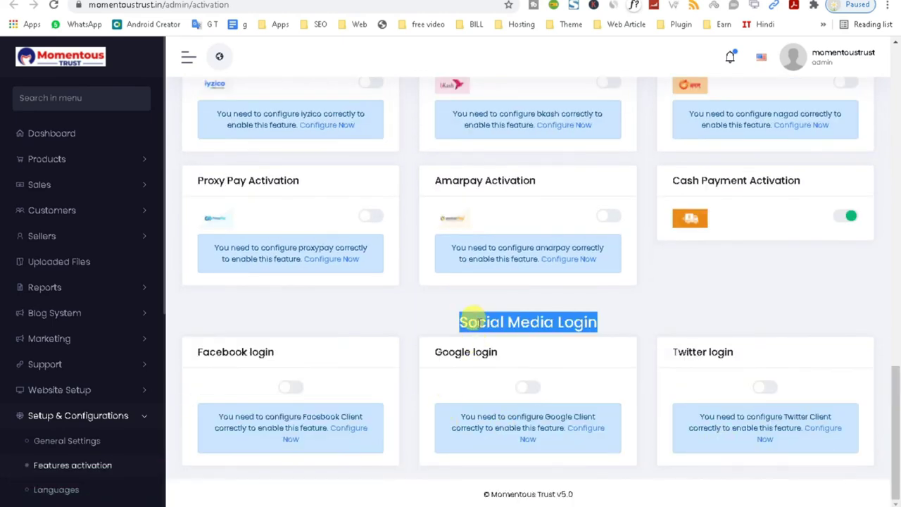
pyautogui.scroll(2, 897, 394)
pyautogui.moveTo(898, 358); pyautogui.dragTo(891, 64)
pyautogui.scroll(-2, 51, 451)
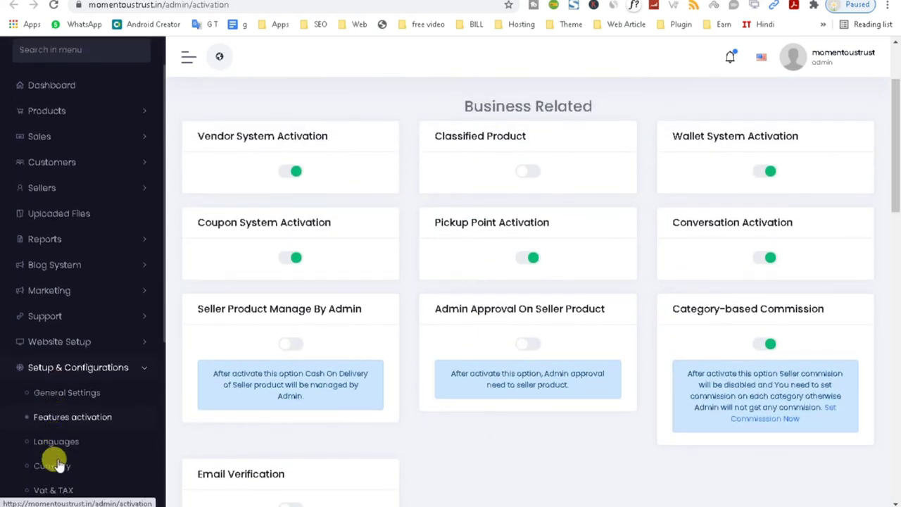
pyautogui.click(60, 431)
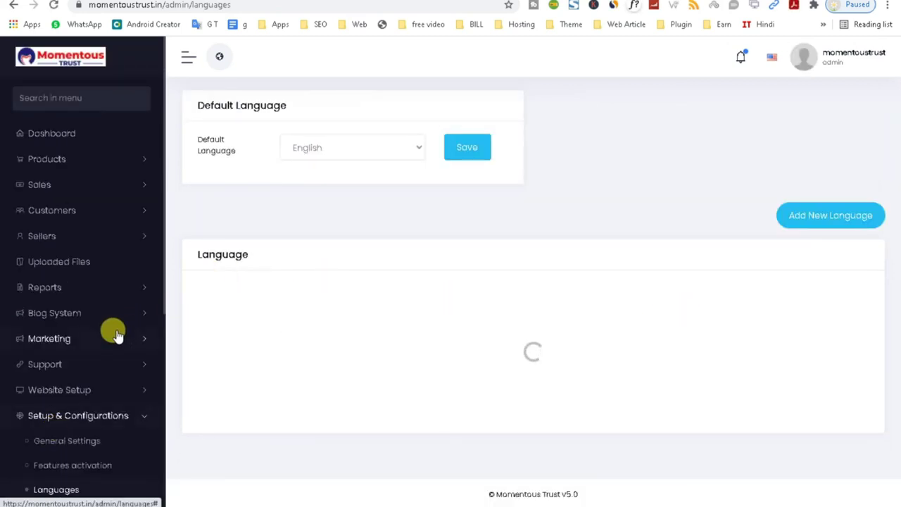
# Look over the Languages page, then review the Currency settings.
pyautogui.scroll(-2, 114, 338)
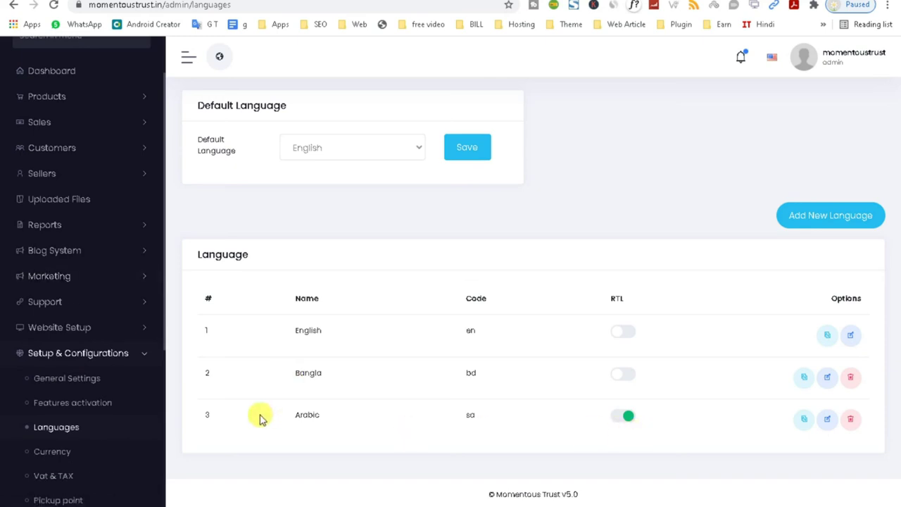
pyautogui.click(54, 452)
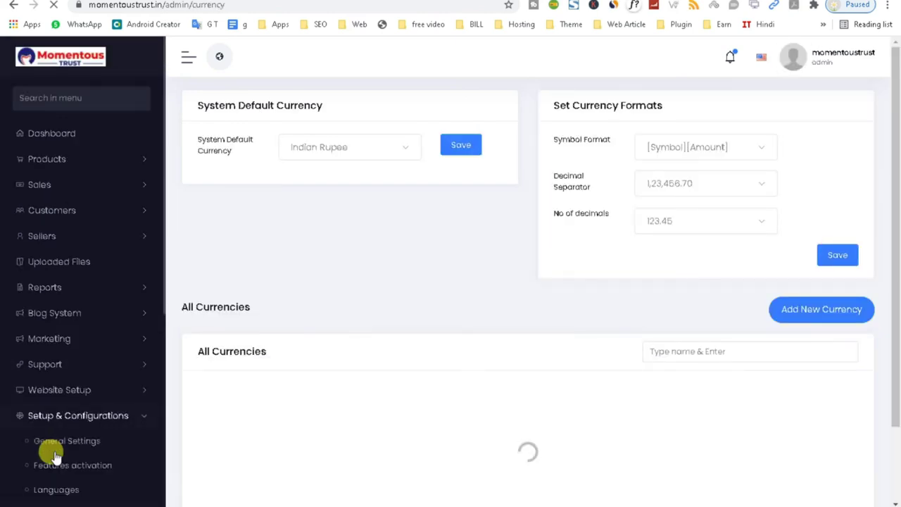
pyautogui.scroll(-3, 107, 427)
pyautogui.scroll(-5, 105, 422)
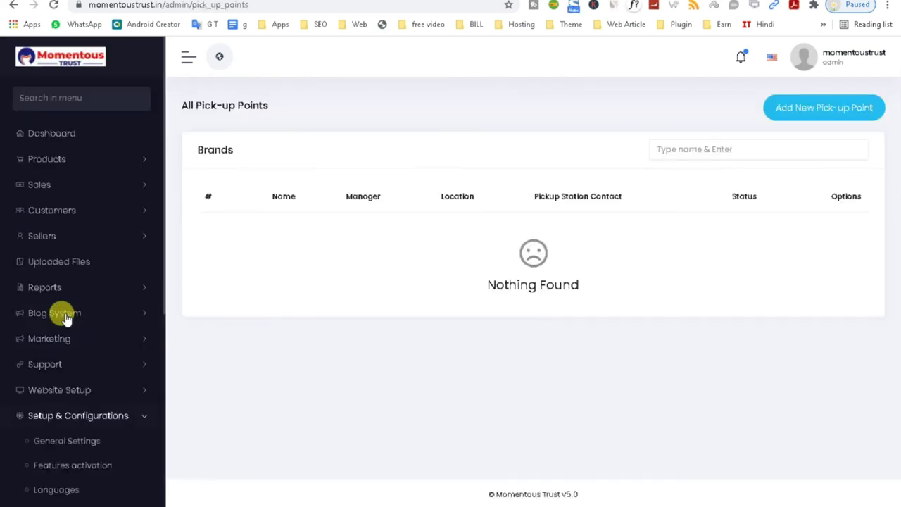
# Start a new pickup point and check the Pick-up Point Manager list without changing it.
pyautogui.click(772, 111)
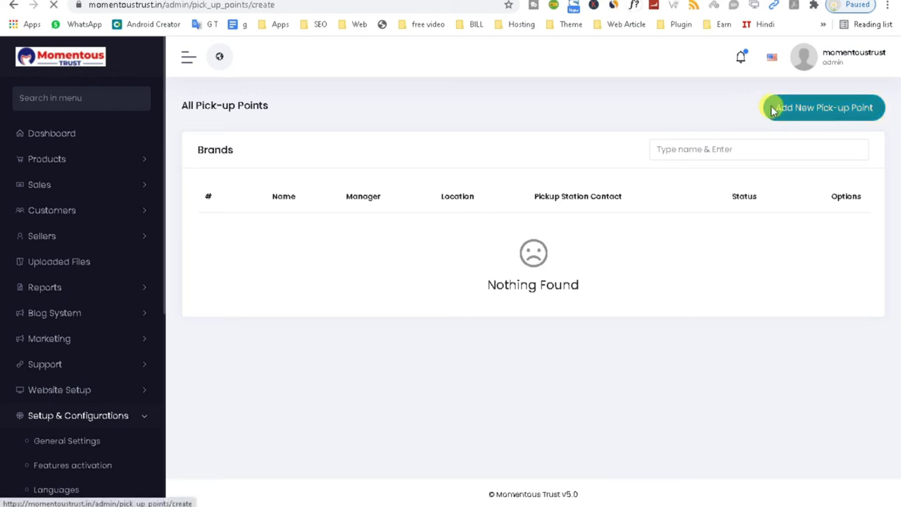
pyautogui.scroll(-2, 35, 386)
pyautogui.scroll(-1, 46, 426)
pyautogui.scroll(-2, 72, 428)
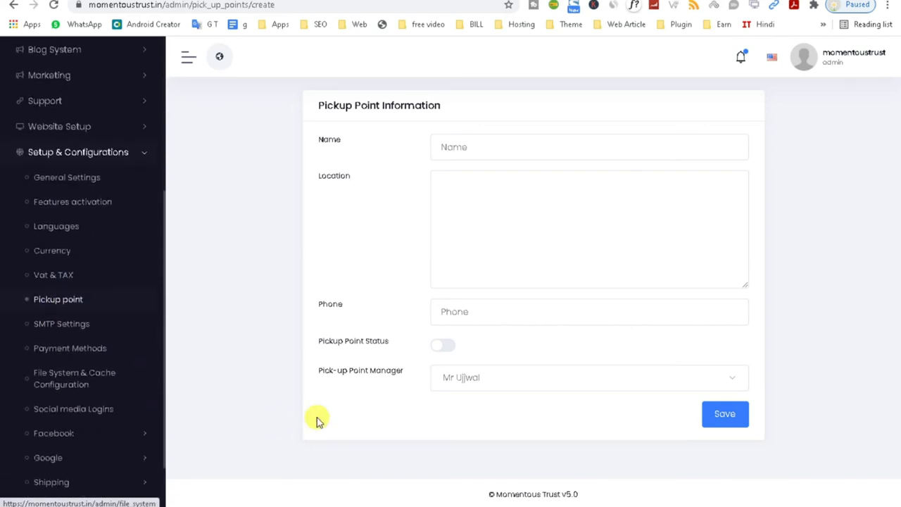
pyautogui.moveTo(320, 370); pyautogui.dragTo(404, 375)
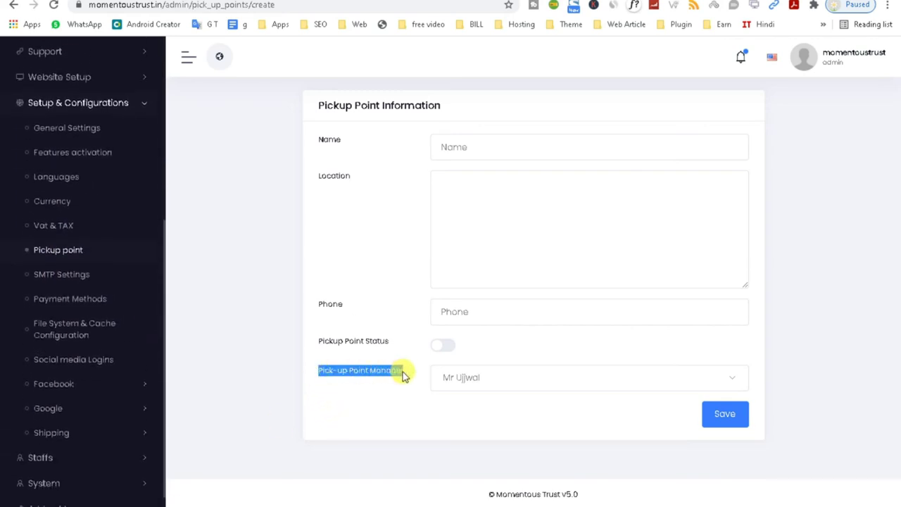
pyautogui.click(458, 378)
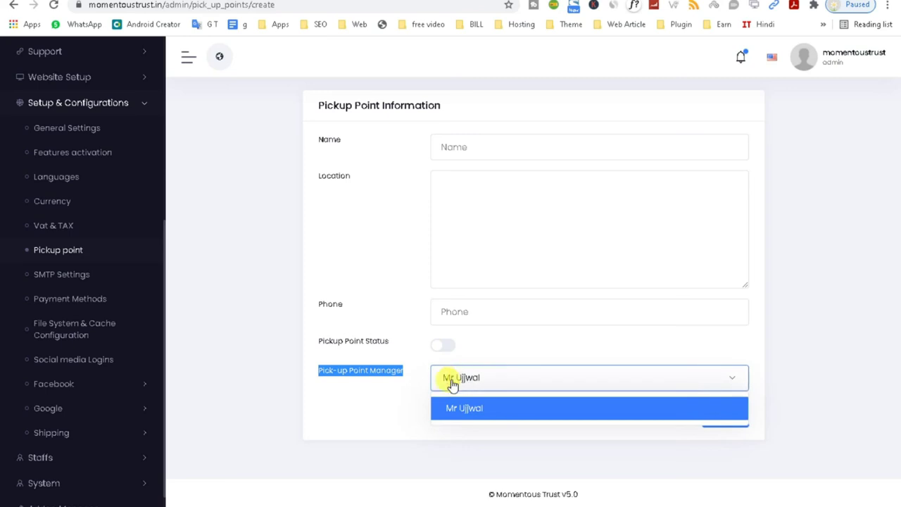
pyautogui.click(225, 387)
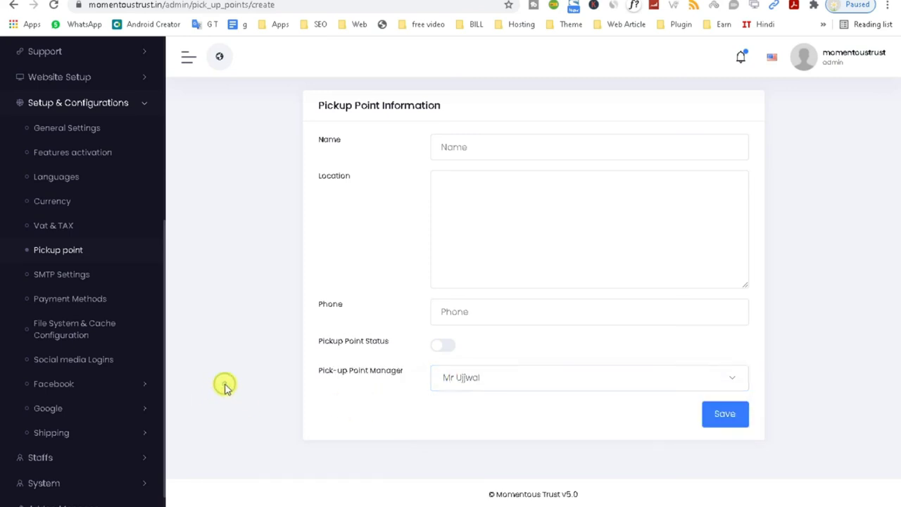
pyautogui.scroll(-1, 117, 384)
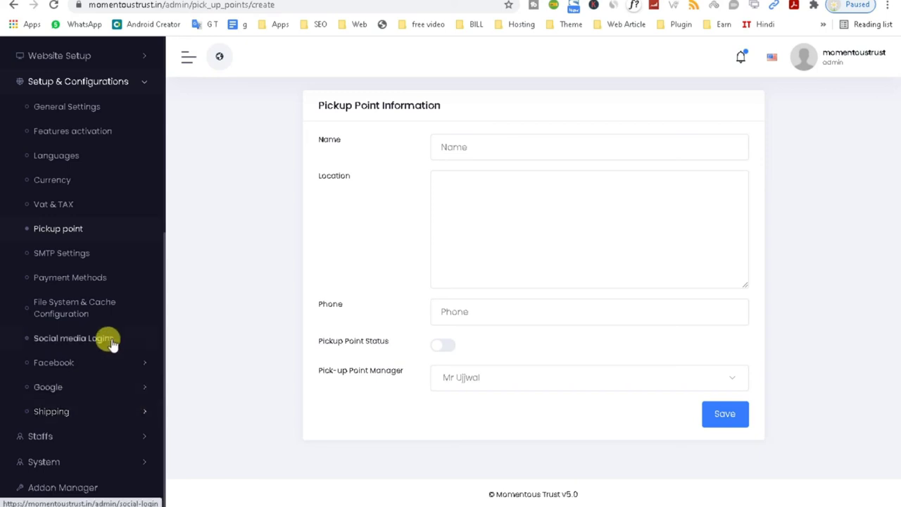
# Open Payment Methods and scroll through each payment gateway's credential card.
pyautogui.click(76, 282)
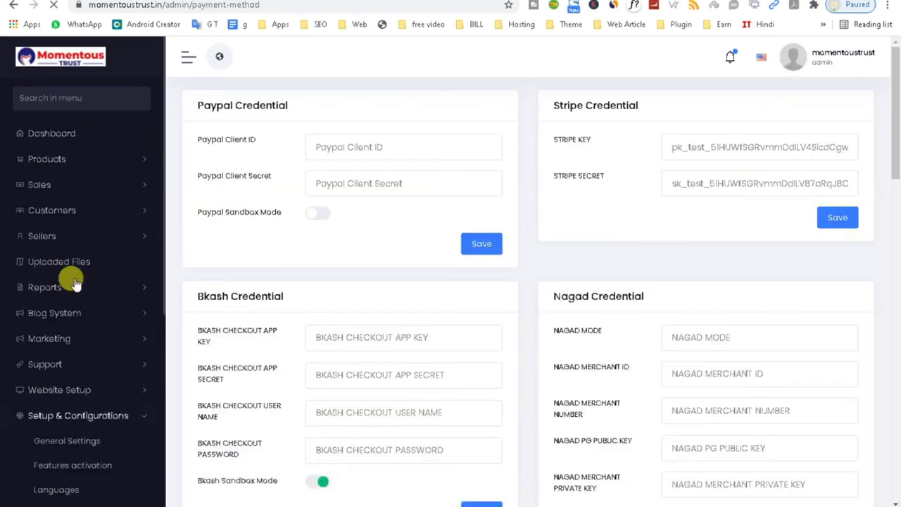
pyautogui.scroll(-4, 251, 254)
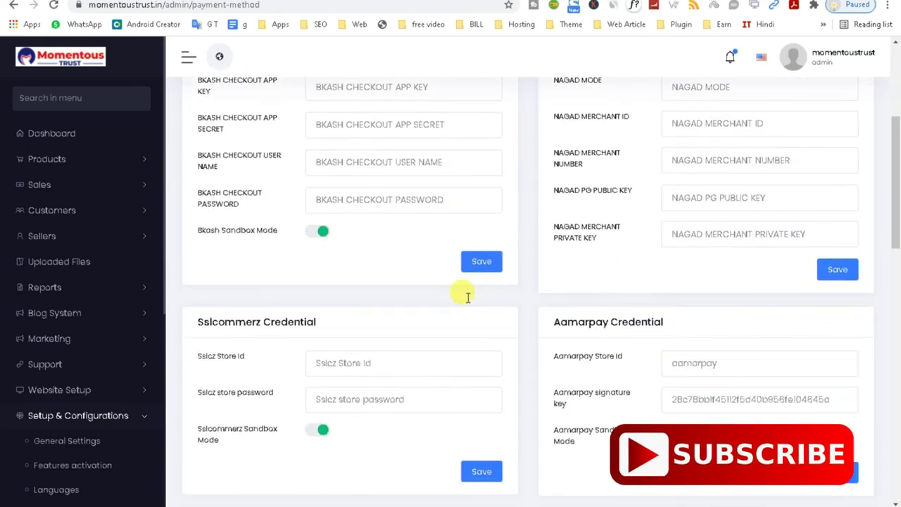
pyautogui.moveTo(896, 211); pyautogui.dragTo(891, 475)
pyautogui.scroll(-3, 39, 475)
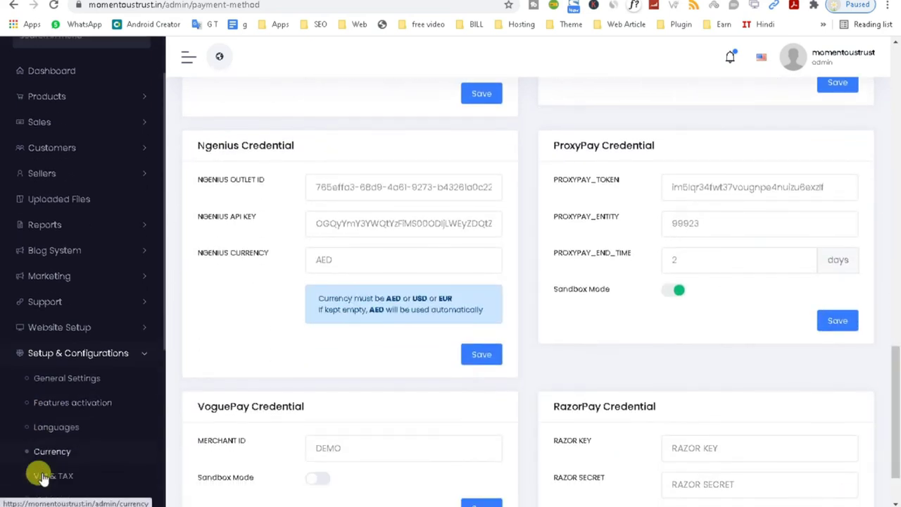
pyautogui.scroll(-2, 35, 478)
pyautogui.scroll(1, 36, 458)
pyautogui.scroll(-1, 50, 461)
pyautogui.scroll(-1, 63, 461)
pyautogui.click(95, 431)
pyautogui.click(89, 459)
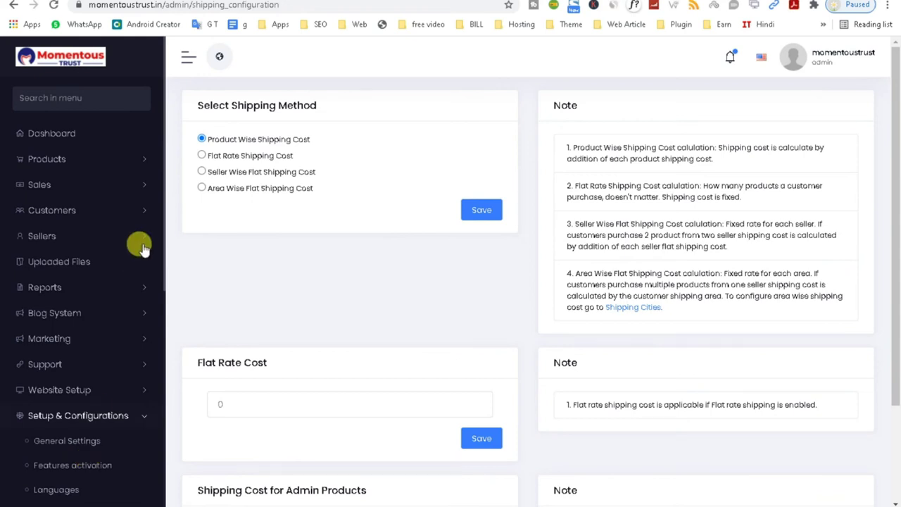
pyautogui.moveTo(314, 139); pyautogui.dragTo(203, 138)
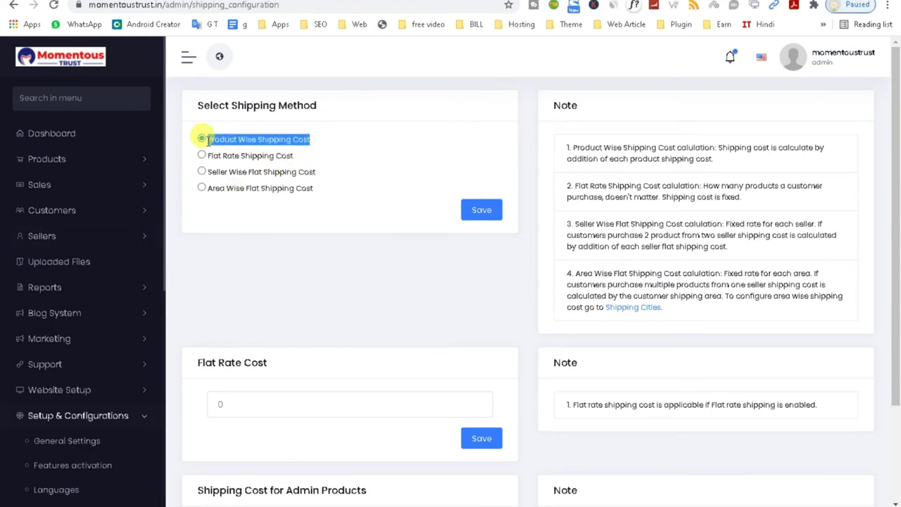
pyautogui.moveTo(301, 155); pyautogui.dragTo(213, 159)
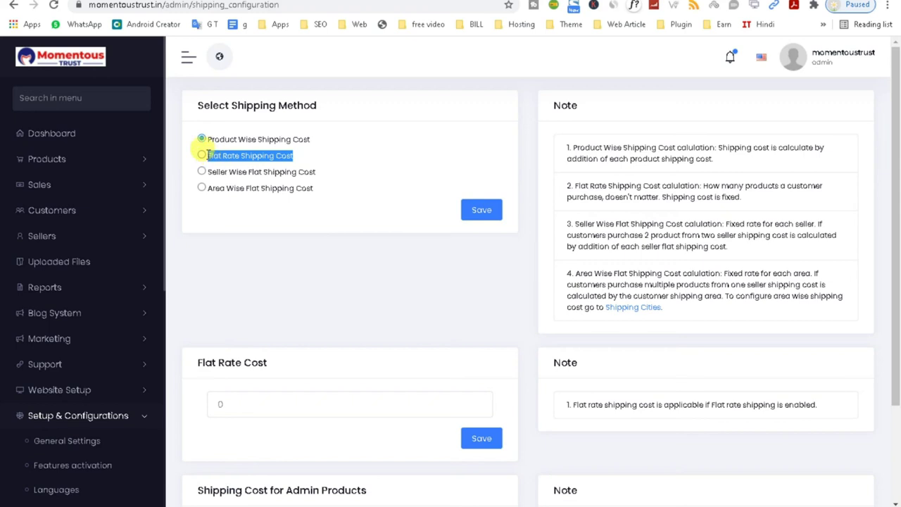
pyautogui.moveTo(316, 171); pyautogui.dragTo(209, 183)
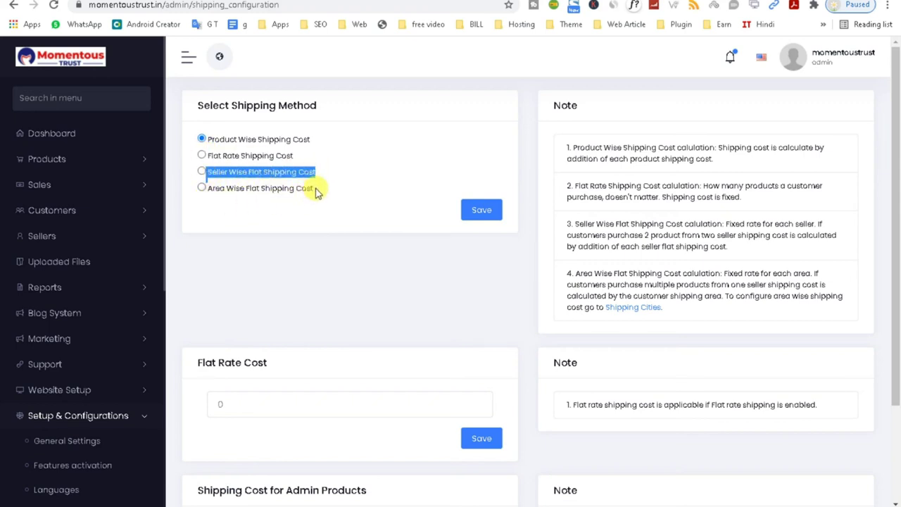
pyautogui.moveTo(315, 194); pyautogui.dragTo(202, 195)
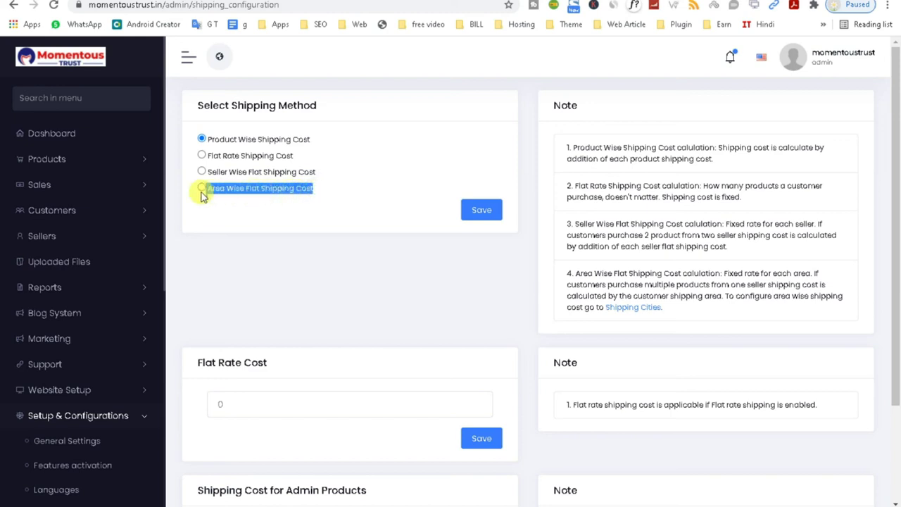
pyautogui.click(205, 215)
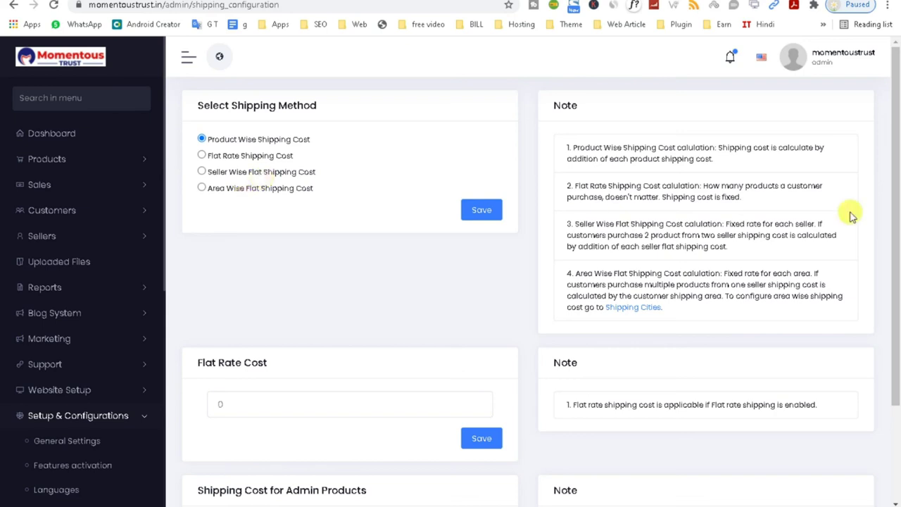
pyautogui.moveTo(895, 212); pyautogui.dragTo(897, 367)
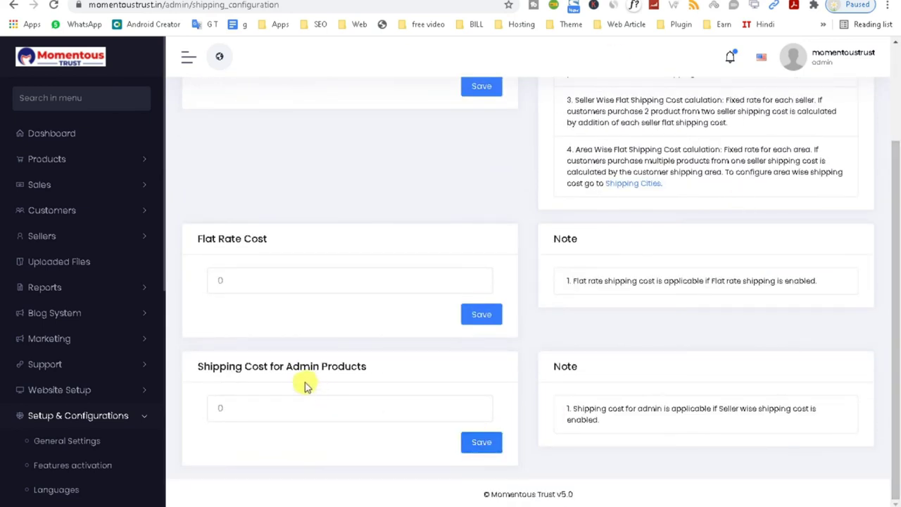
pyautogui.moveTo(285, 370); pyautogui.dragTo(374, 374)
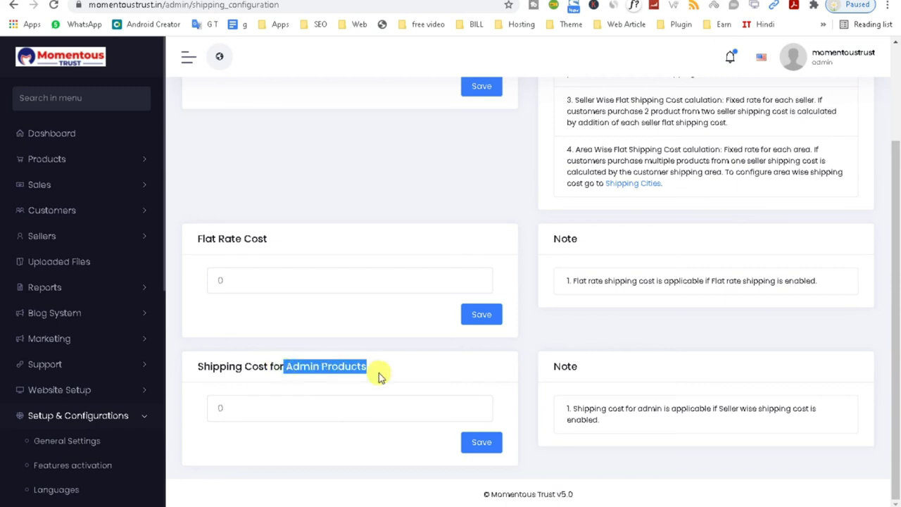
pyautogui.click(247, 409)
pyautogui.moveTo(247, 409); pyautogui.dragTo(201, 418)
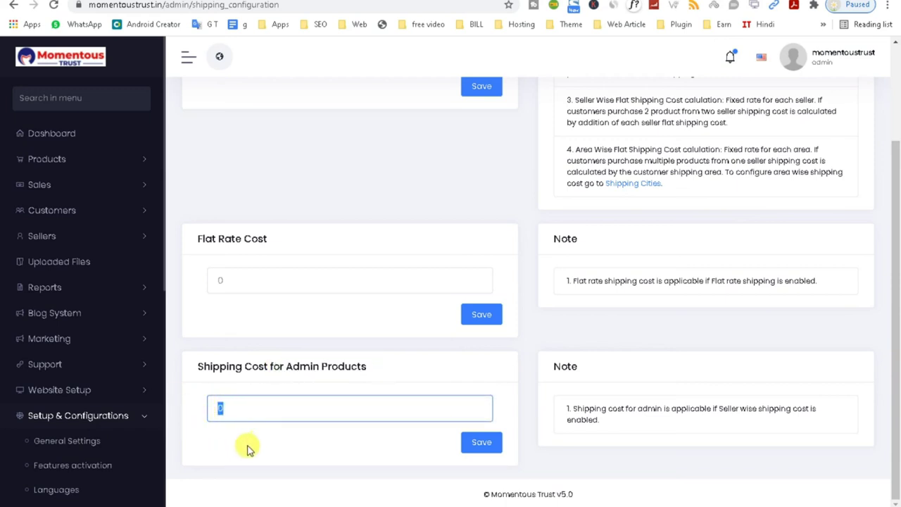
pyautogui.moveTo(896, 355); pyautogui.dragTo(898, 326)
pyautogui.moveTo(257, 316); pyautogui.dragTo(207, 316)
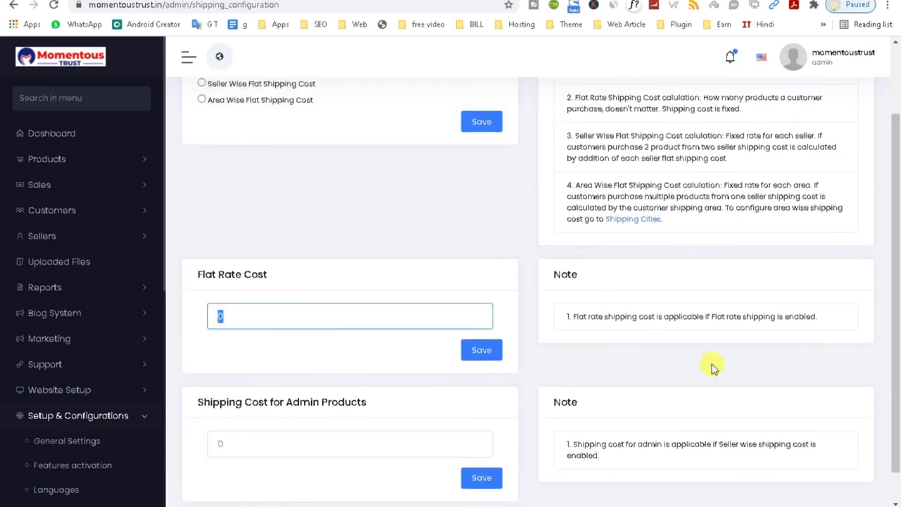
pyautogui.moveTo(898, 411); pyautogui.dragTo(898, 436)
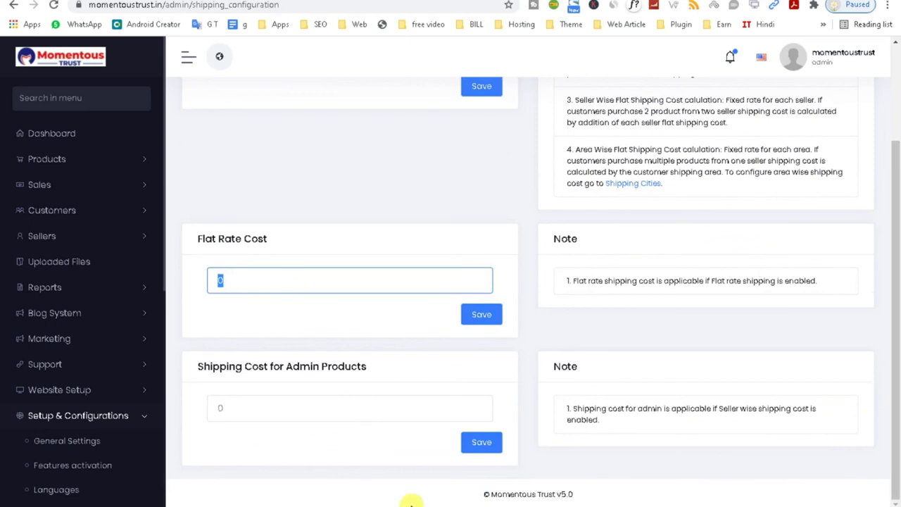
pyautogui.scroll(-5, 102, 466)
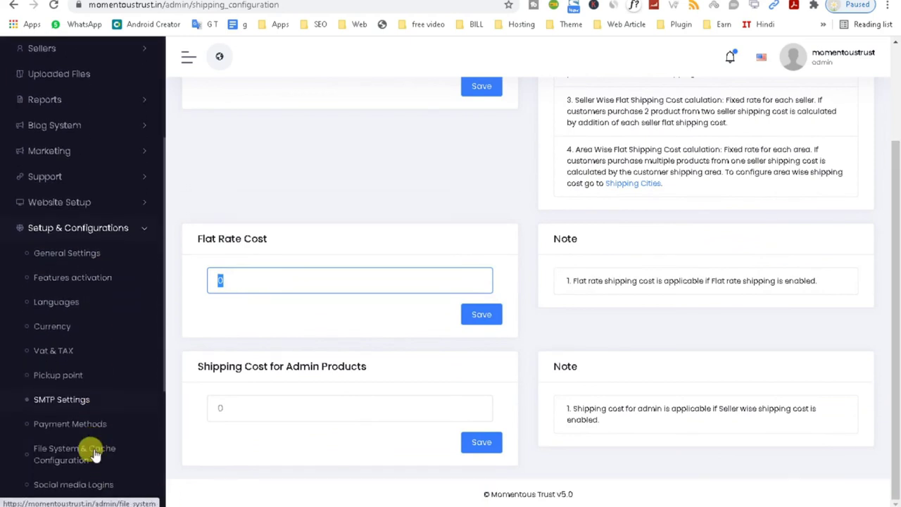
pyautogui.scroll(-2, 96, 445)
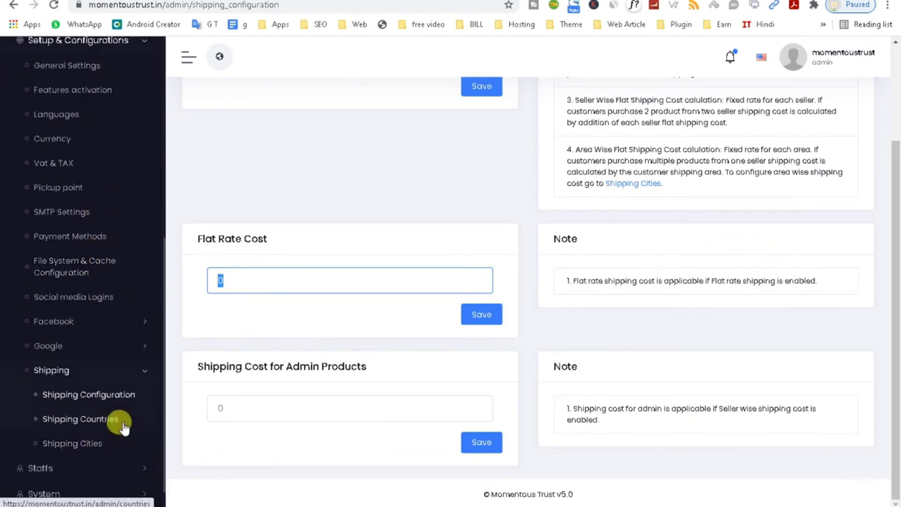
pyautogui.click(109, 421)
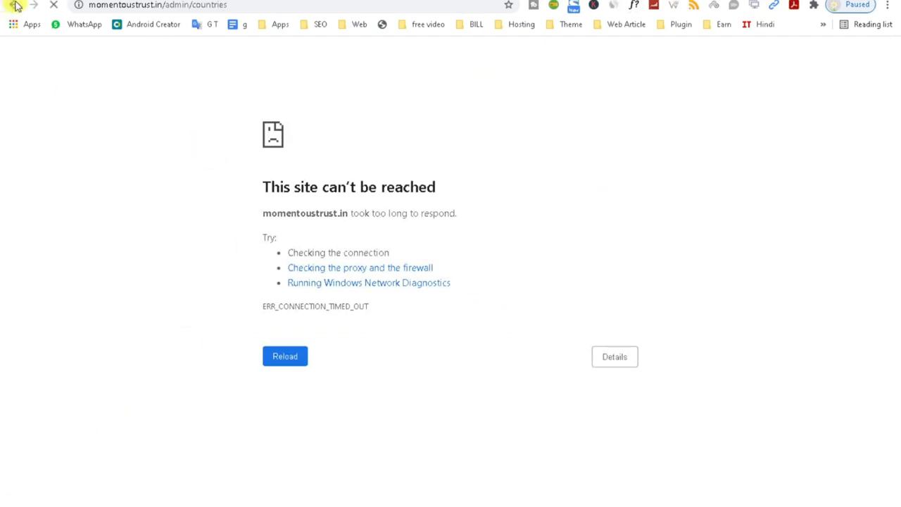
pyautogui.click(13, 4)
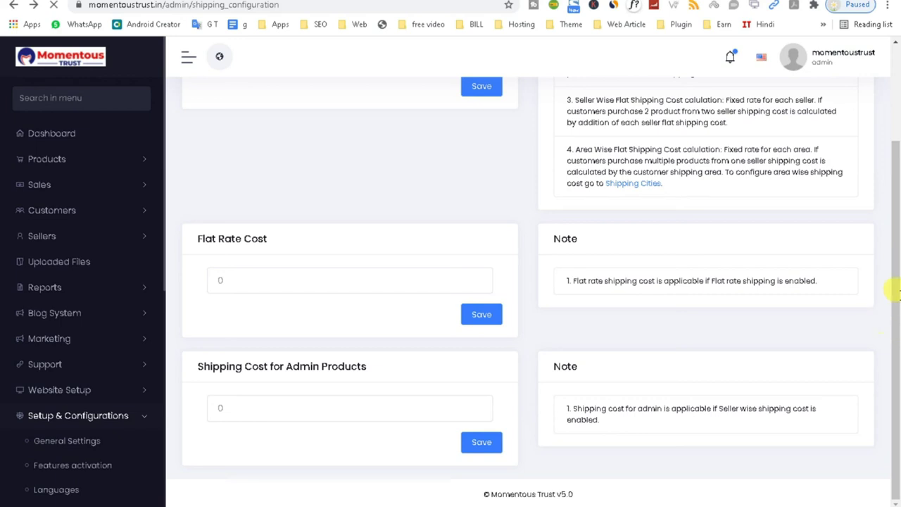
pyautogui.scroll(-1, 68, 459)
pyautogui.scroll(1, 68, 459)
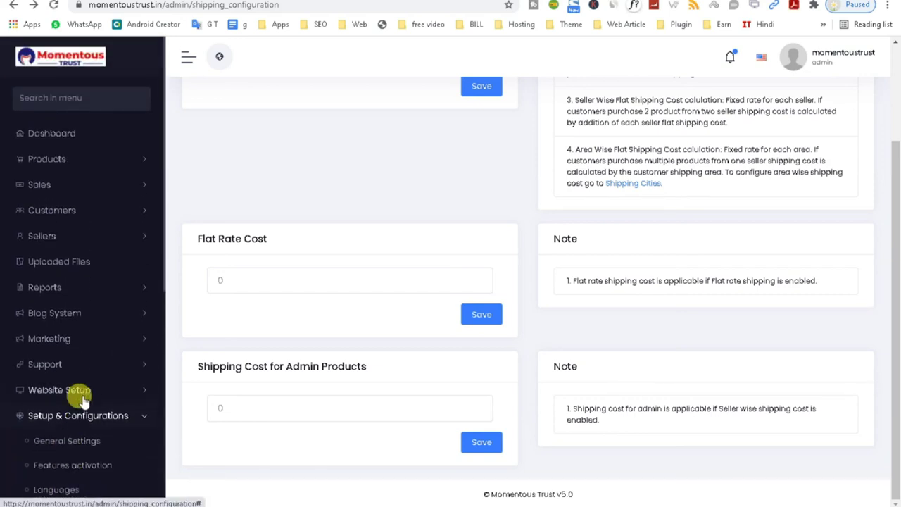
pyautogui.scroll(1, 90, 442)
pyautogui.scroll(-2, 64, 429)
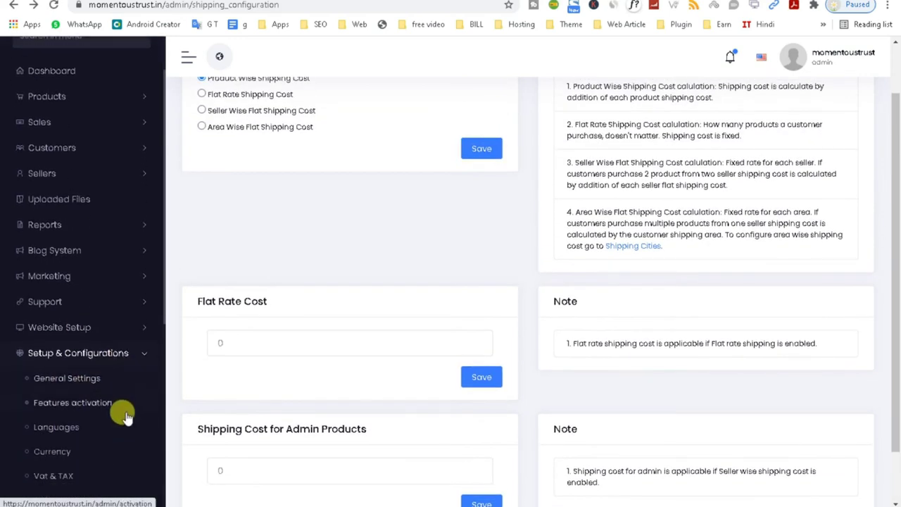
pyautogui.scroll(-2, 42, 438)
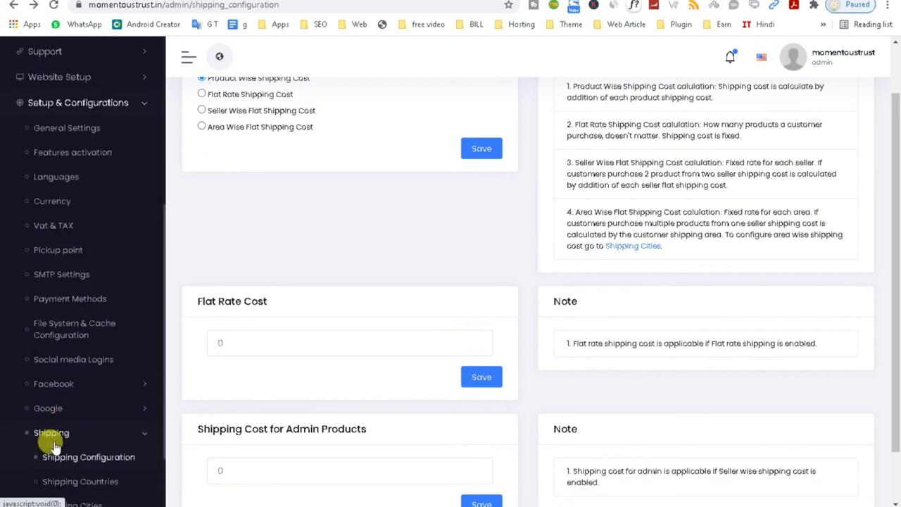
pyautogui.scroll(1, 55, 501)
pyautogui.scroll(-2, 70, 486)
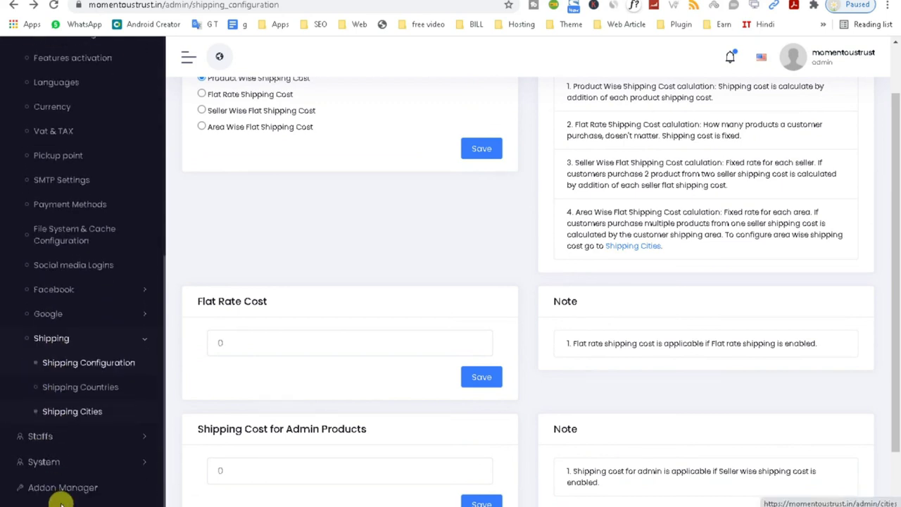
pyautogui.rightClick(74, 414)
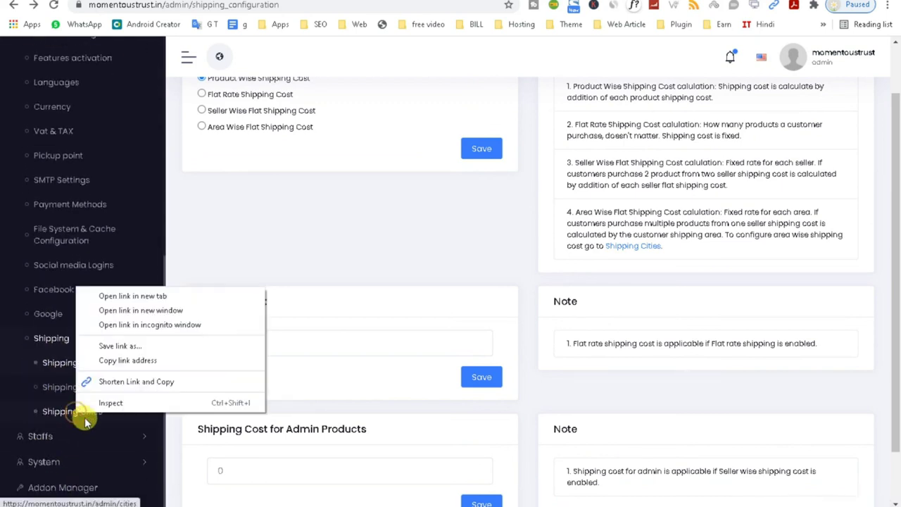
pyautogui.click(110, 296)
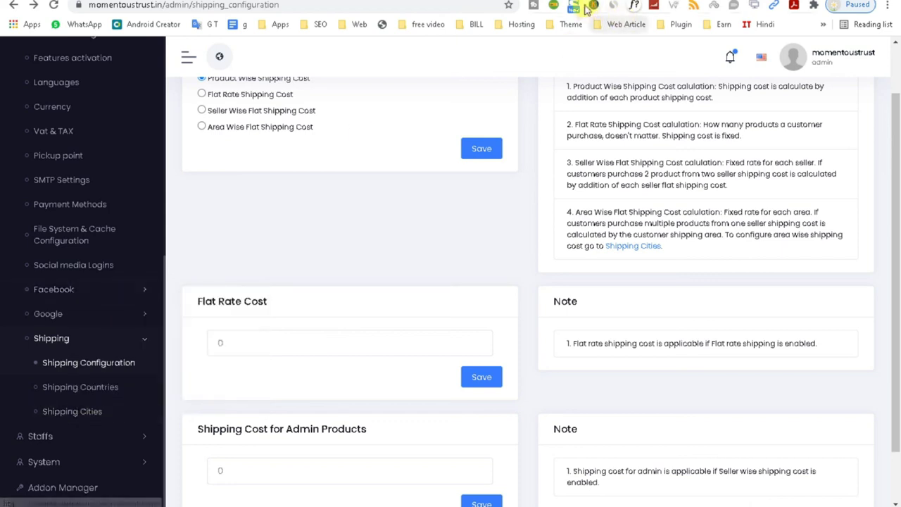
pyautogui.scroll(-1, 74, 468)
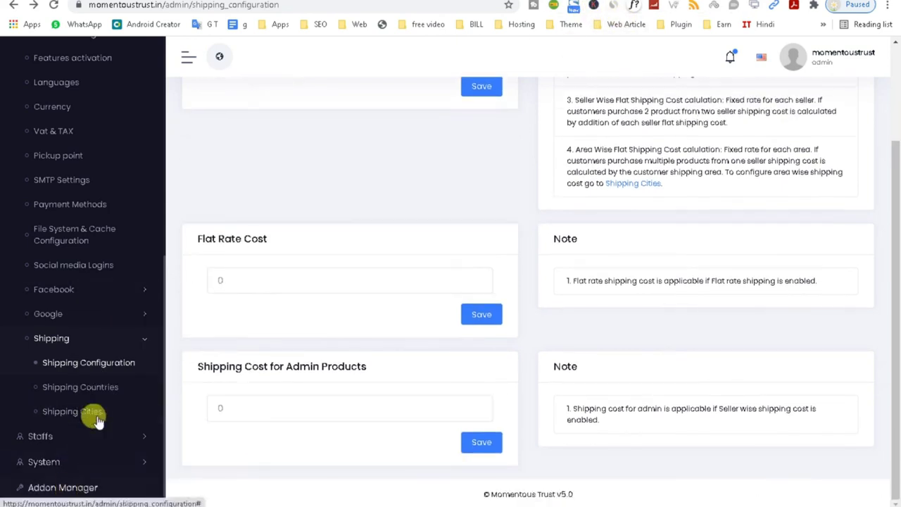
pyautogui.scroll(2, 80, 452)
pyautogui.scroll(-2, 104, 340)
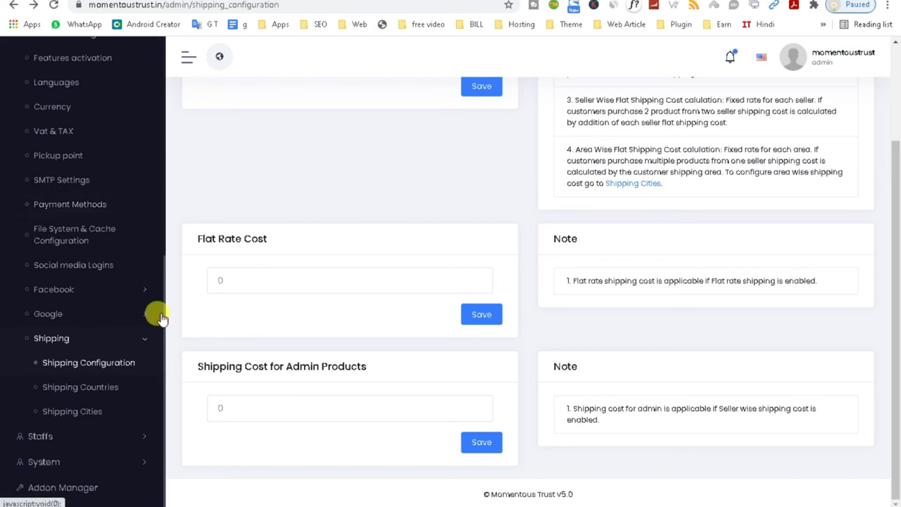
# On Shipping Cities (Lucknow, India, 10.00), try the new-city Name, Country and Cost fields.
pyautogui.click(72, 411)
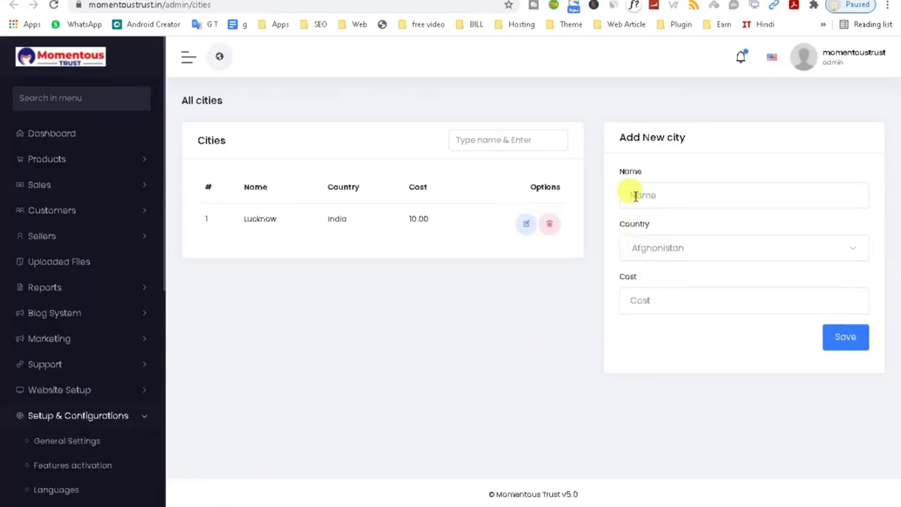
pyautogui.click(632, 195)
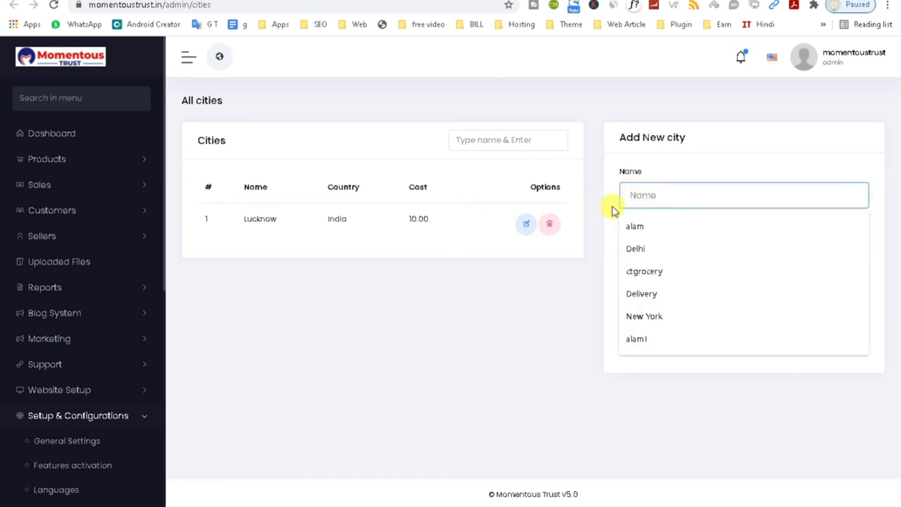
pyautogui.click(603, 236)
pyautogui.click(660, 249)
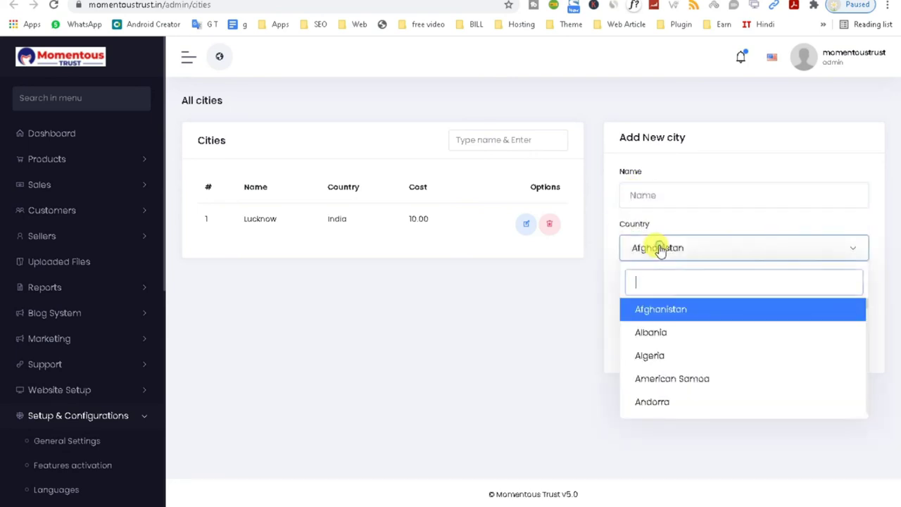
pyautogui.click(539, 328)
pyautogui.click(646, 294)
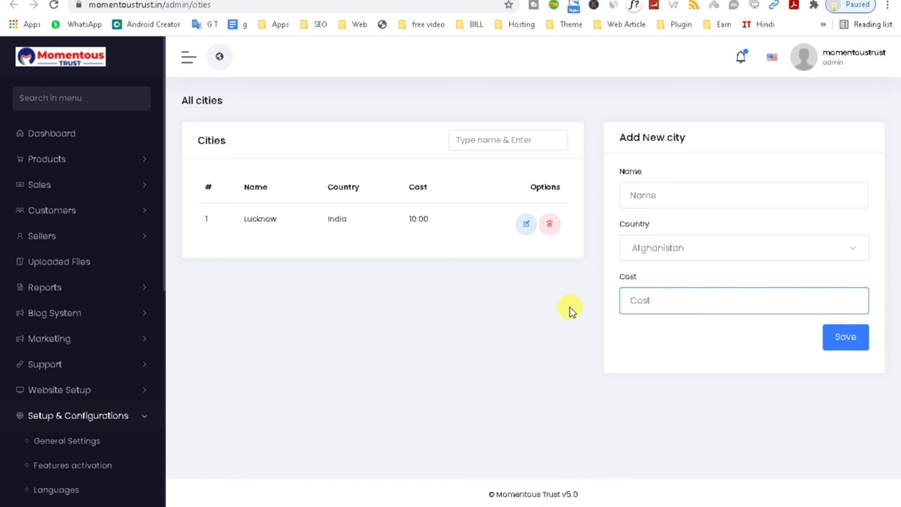
pyautogui.click(121, 236)
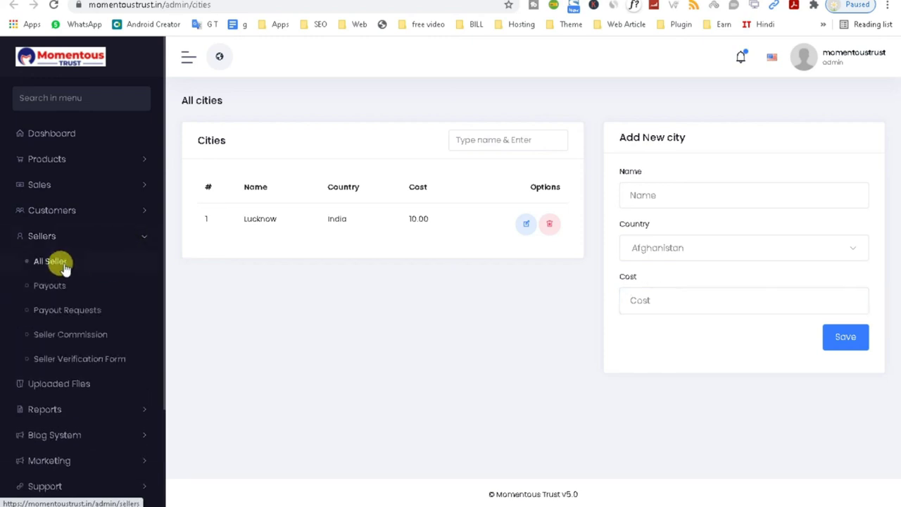
# Open All Seller and show the options for Demo Seller Shop, which has Rs78.40 due.
pyautogui.click(63, 266)
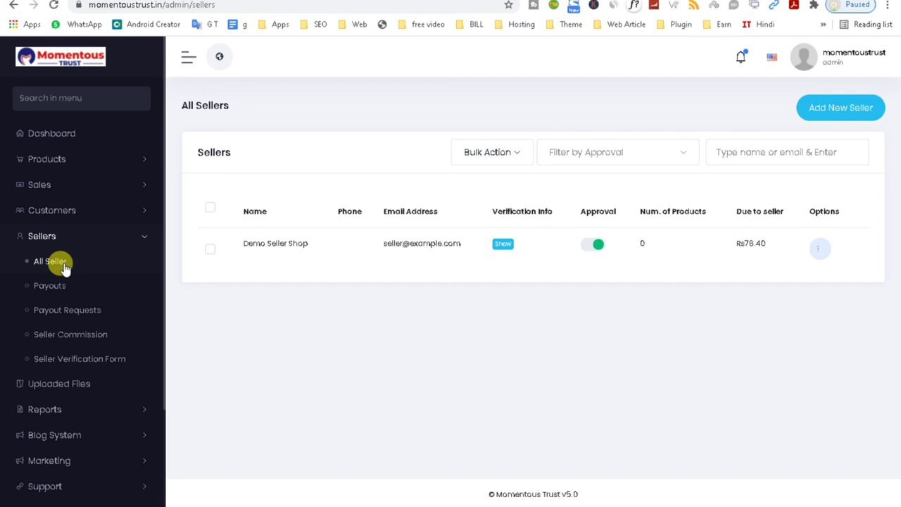
pyautogui.click(820, 248)
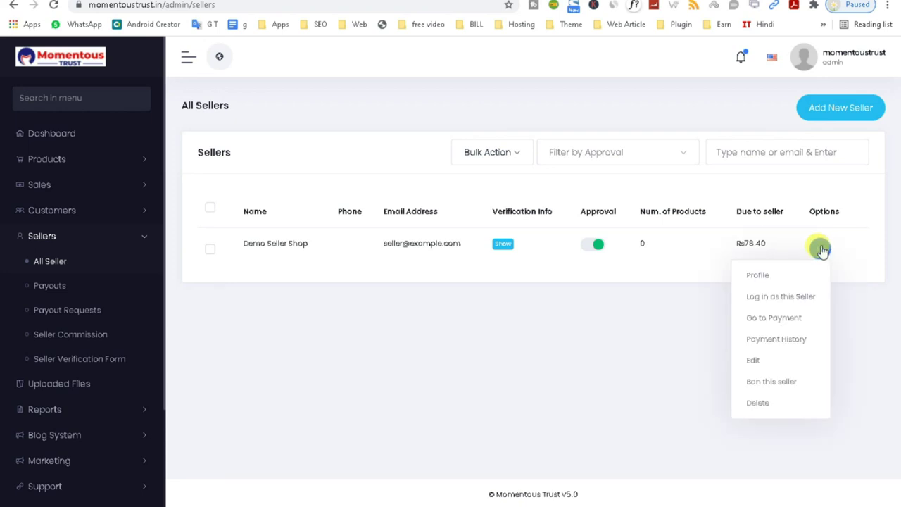
# Log in as Demo Seller Shop and scroll its Verified dashboard showing 0 orders and products.
pyautogui.click(762, 297)
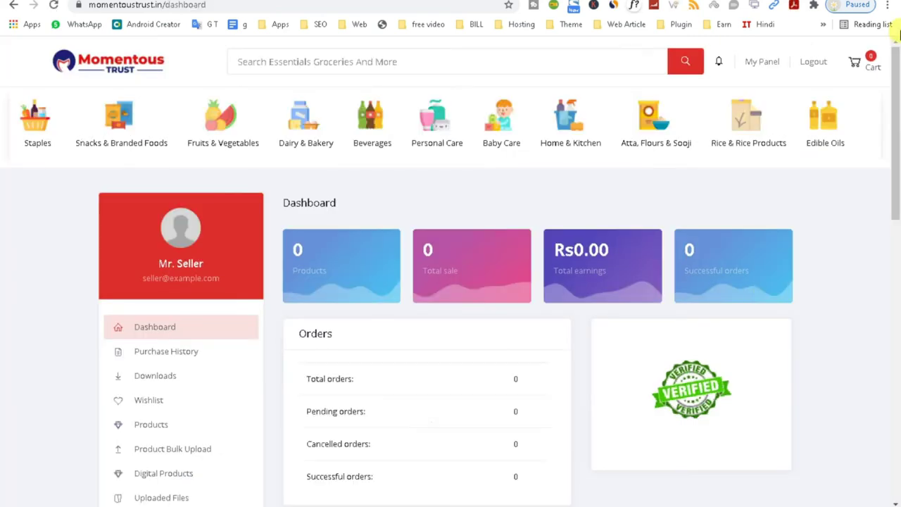
pyautogui.moveTo(897, 112); pyautogui.dragTo(891, 200)
pyautogui.moveTo(682, 255); pyautogui.dragTo(737, 257)
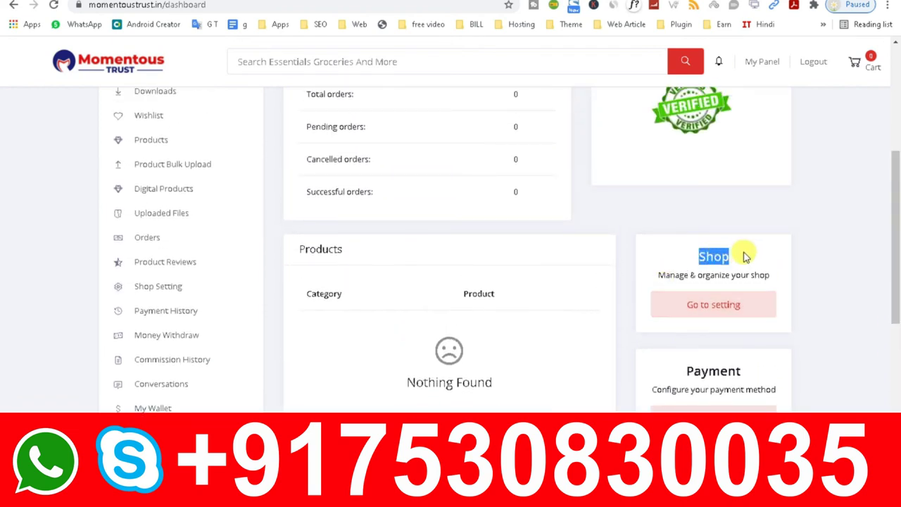
pyautogui.moveTo(684, 372); pyautogui.dragTo(768, 370)
pyautogui.moveTo(896, 304); pyautogui.dragTo(896, 283)
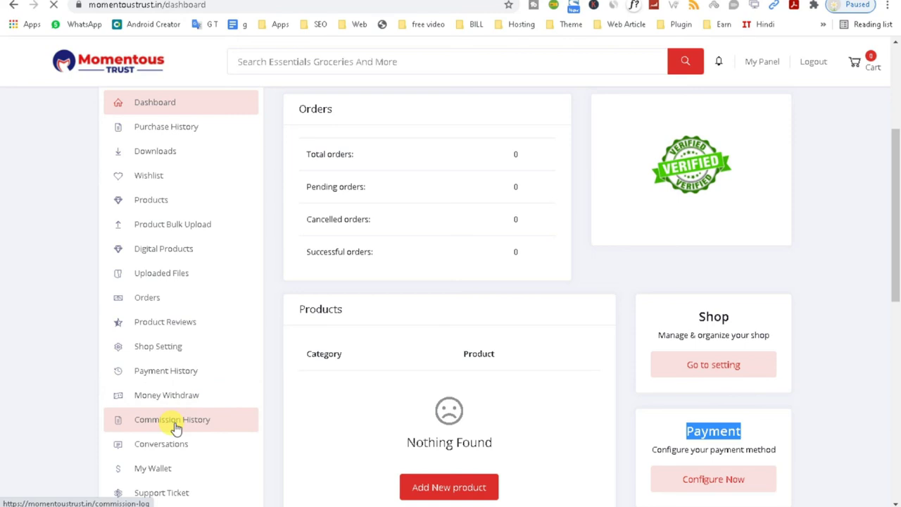
# Scroll the seller's Money Withdraw page showing the Rs78.40 pending balance and empty history.
pyautogui.scroll(-1, 175, 427)
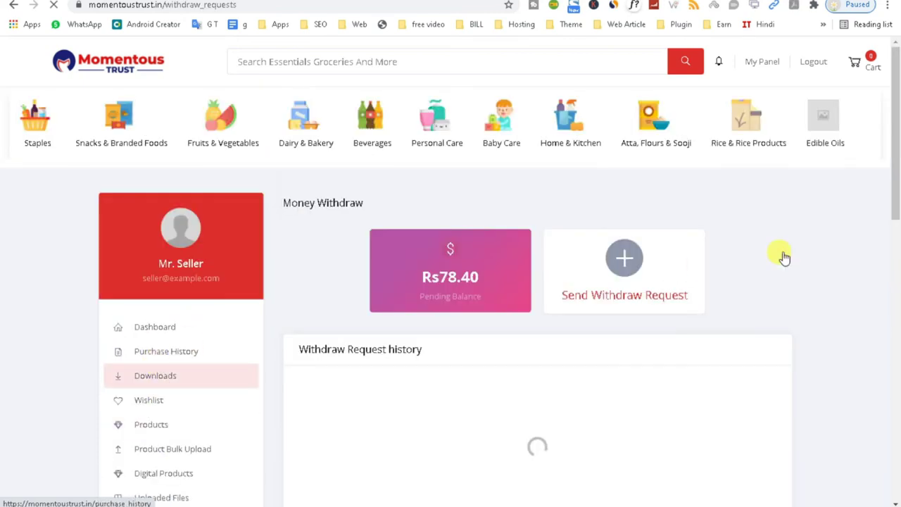
pyautogui.scroll(-1, 896, 169)
pyautogui.moveTo(897, 204); pyautogui.dragTo(892, 292)
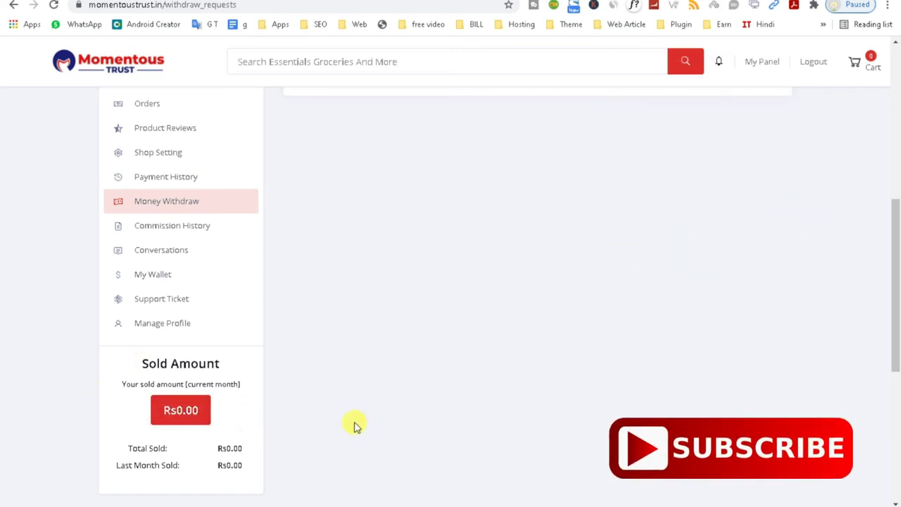
pyautogui.moveTo(897, 348); pyautogui.dragTo(897, 193)
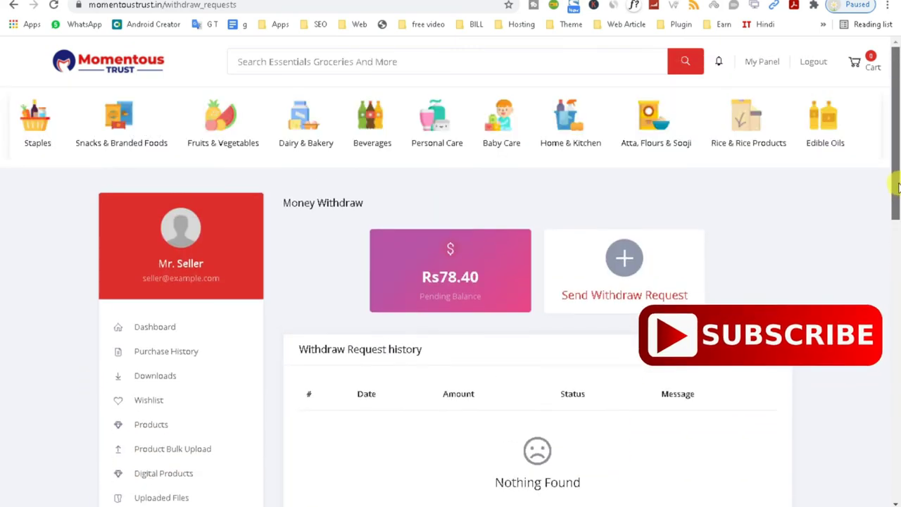
# Fill a withdraw request with amount 9999, then cancel it without sending.
pyautogui.click(619, 275)
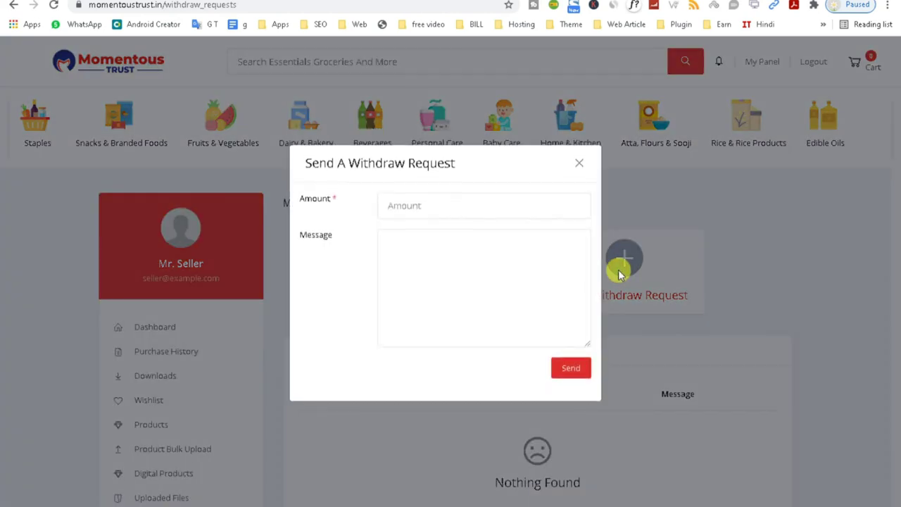
pyautogui.click(423, 210)
pyautogui.click(414, 238)
pyautogui.click(432, 312)
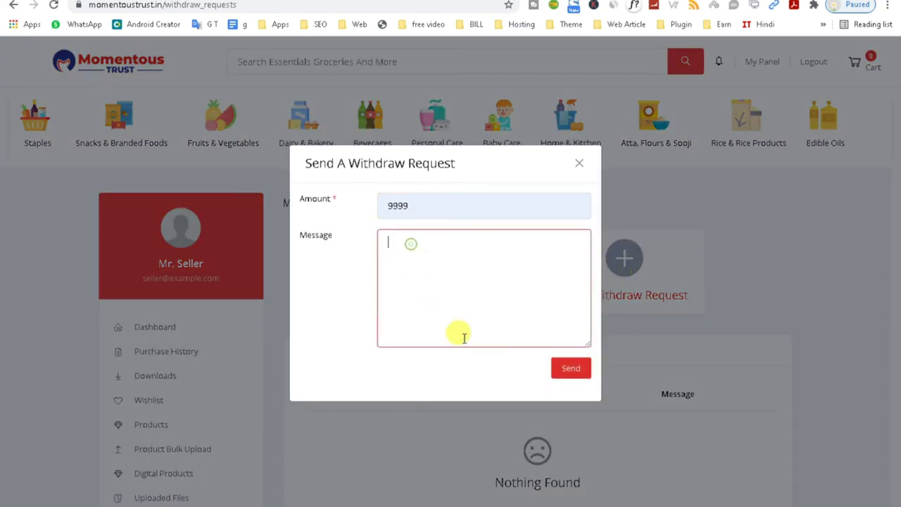
pyautogui.click(581, 165)
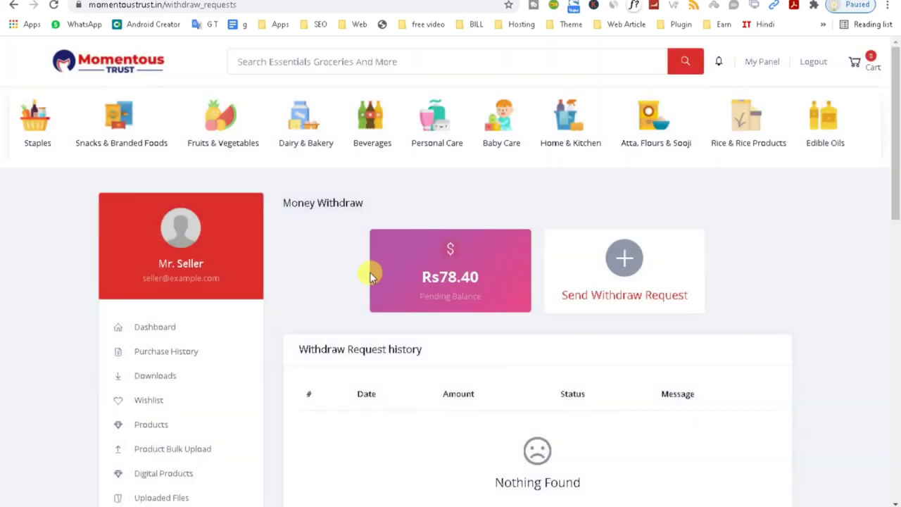